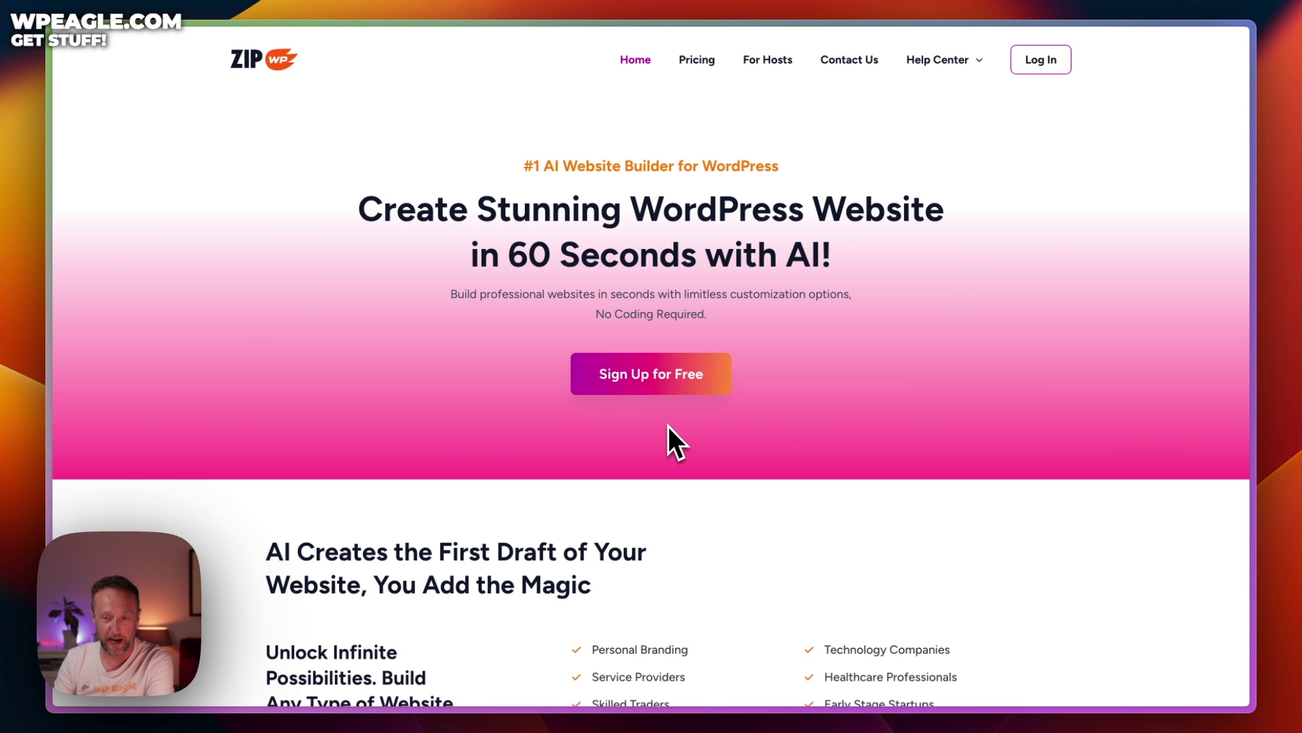
# Review the founders pricing offer, noting the 24-hour site expiry limit
pyautogui.click(703, 65)
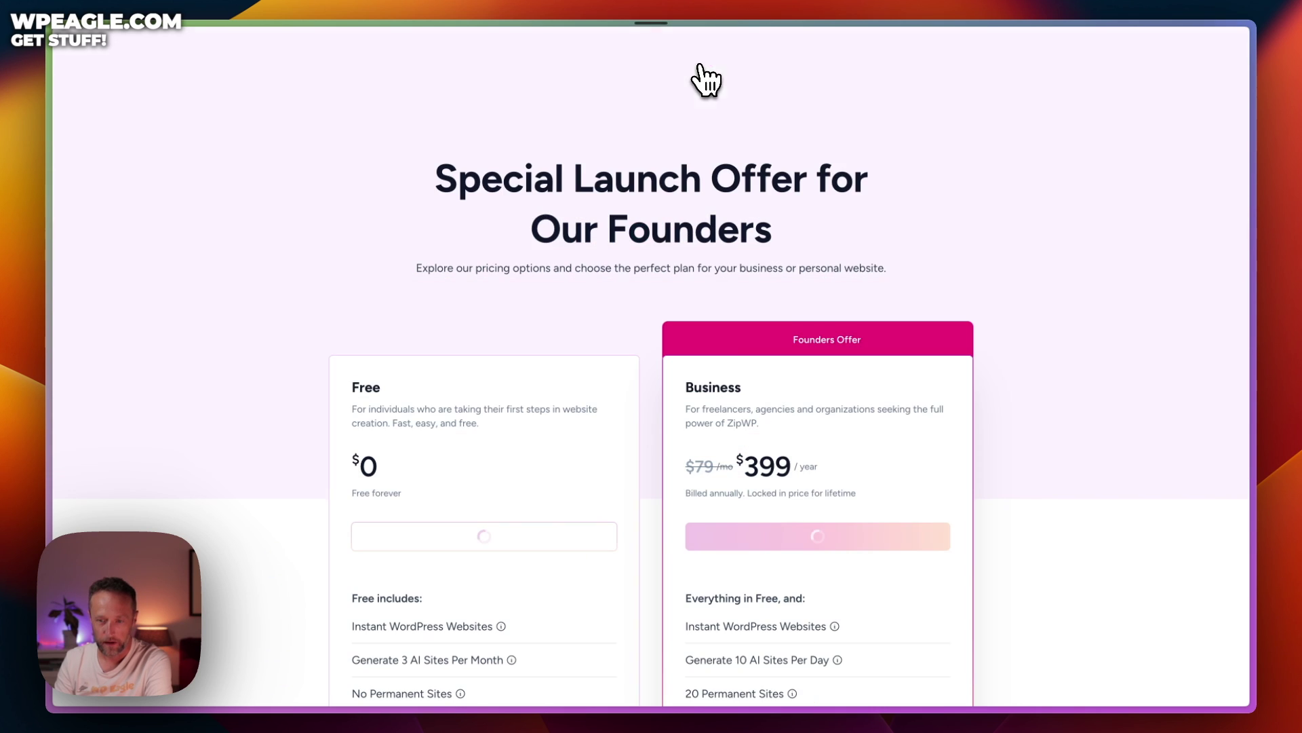
pyautogui.scroll(-3, 631, 177)
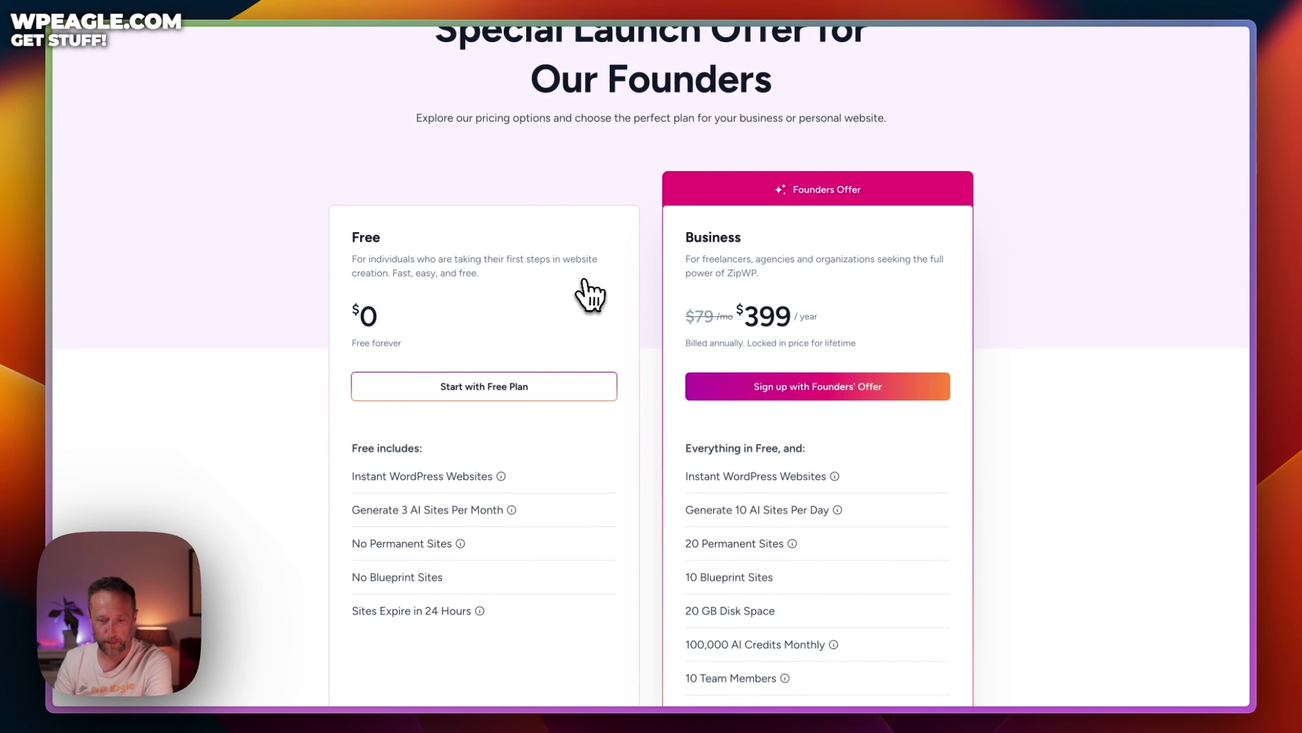
pyautogui.scroll(-1, 589, 293)
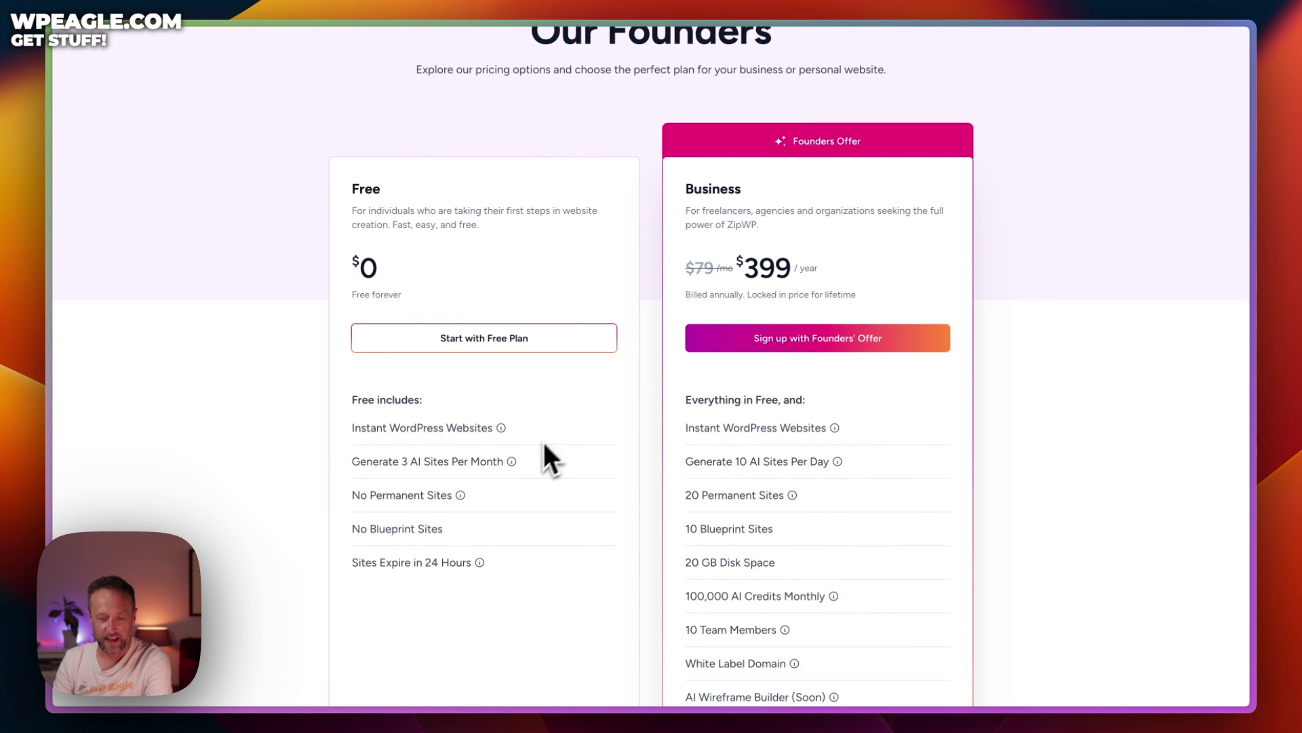
pyautogui.moveTo(472, 563); pyautogui.dragTo(357, 562)
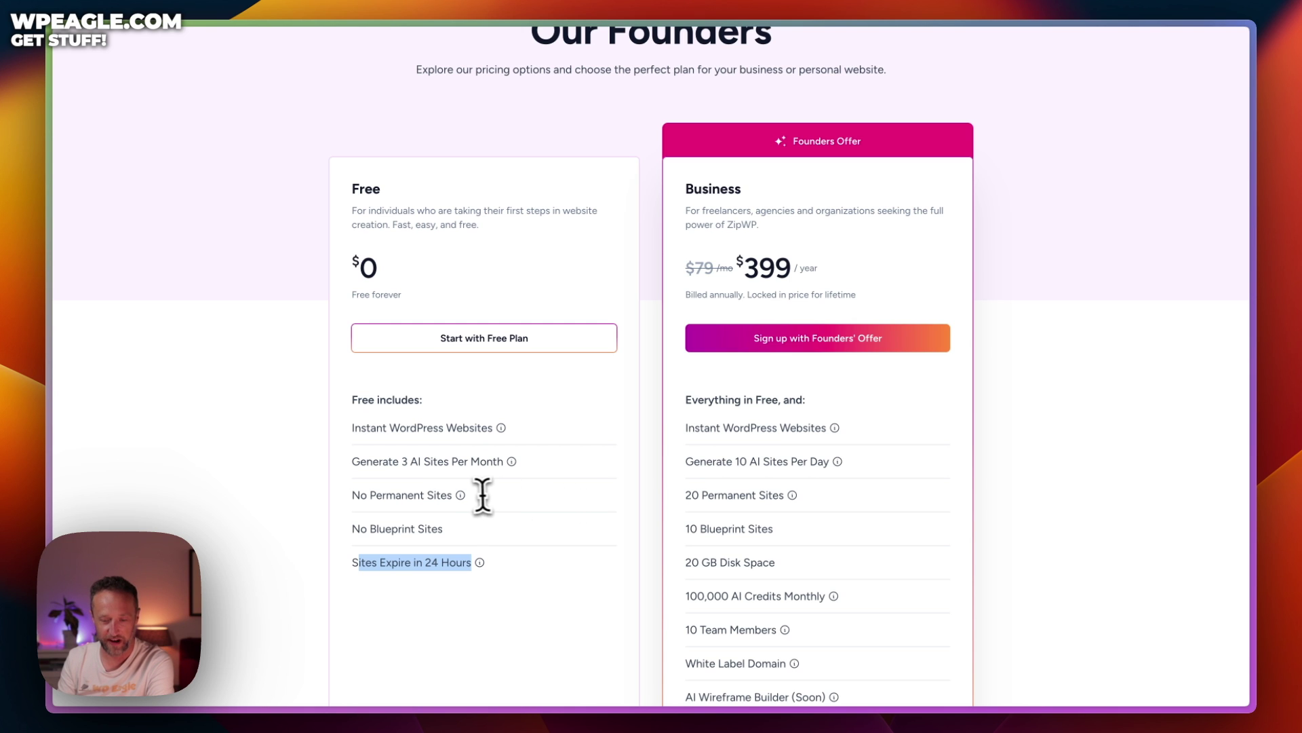
pyautogui.moveTo(464, 497)
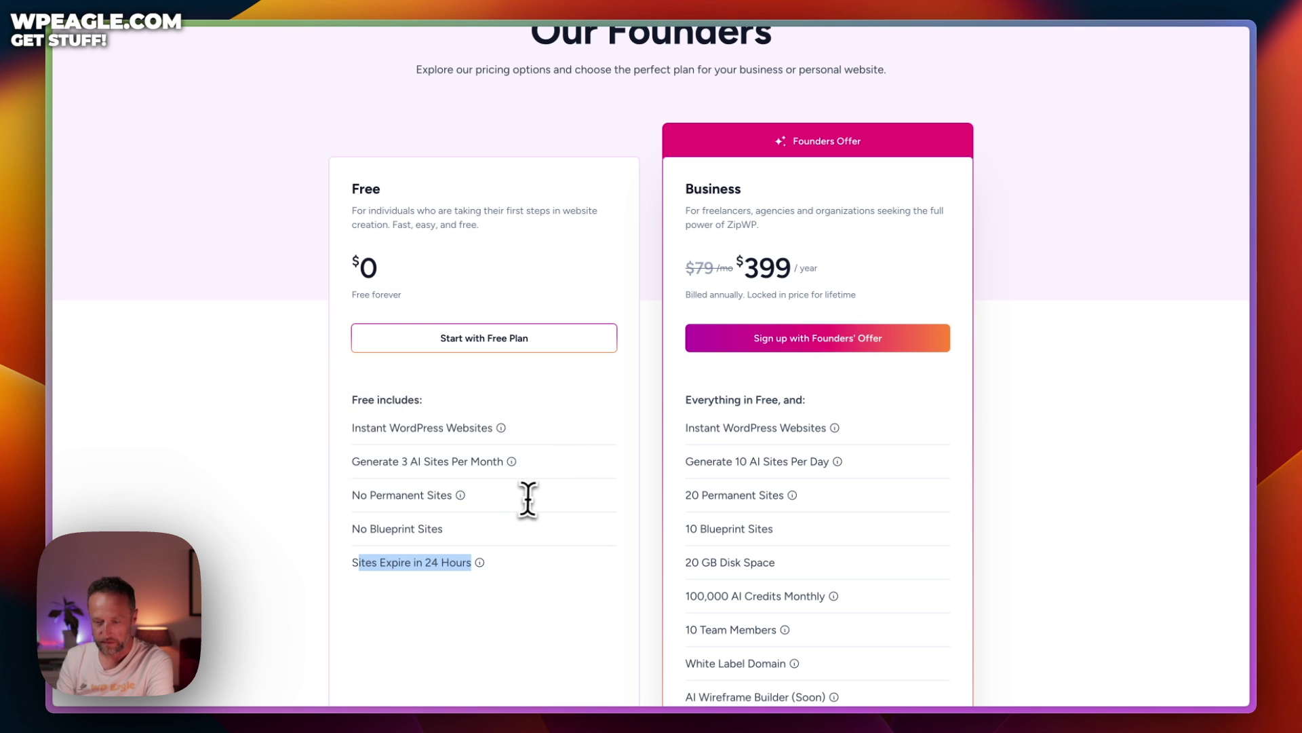
pyautogui.scroll(-1, 742, 354)
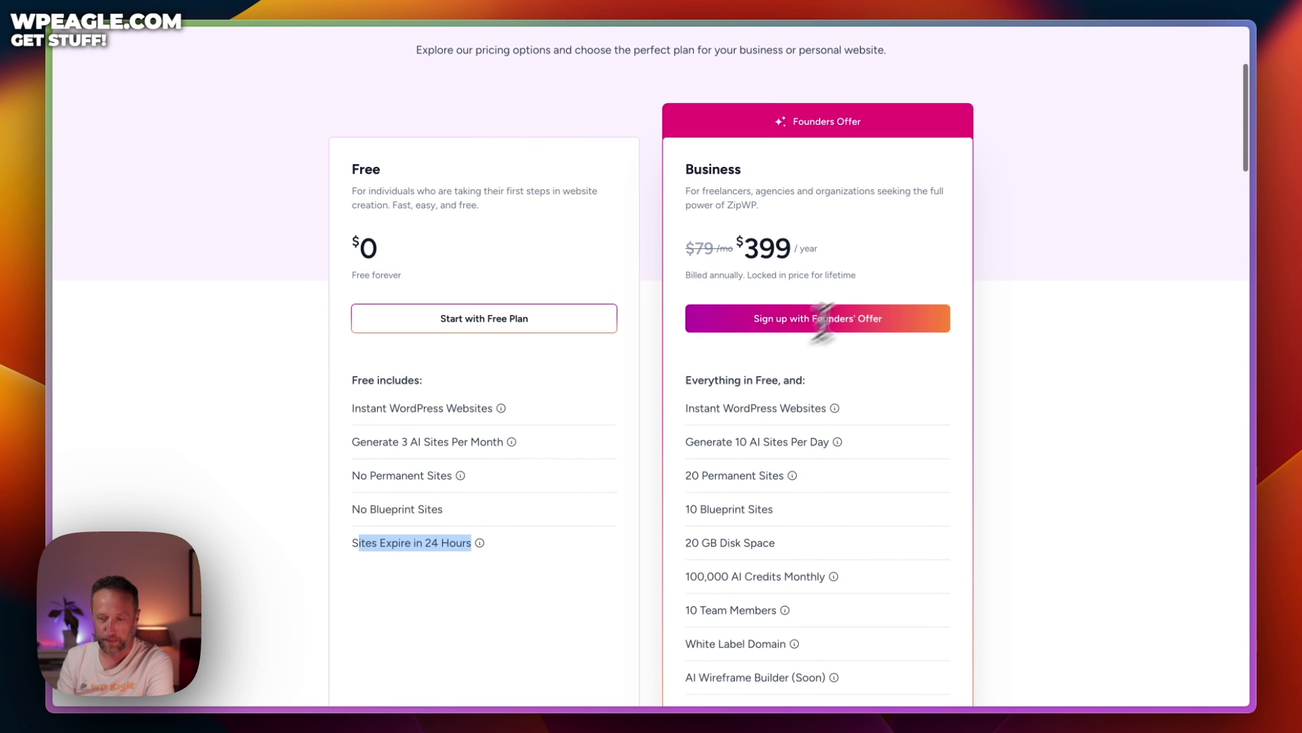
pyautogui.scroll(-7, 887, 237)
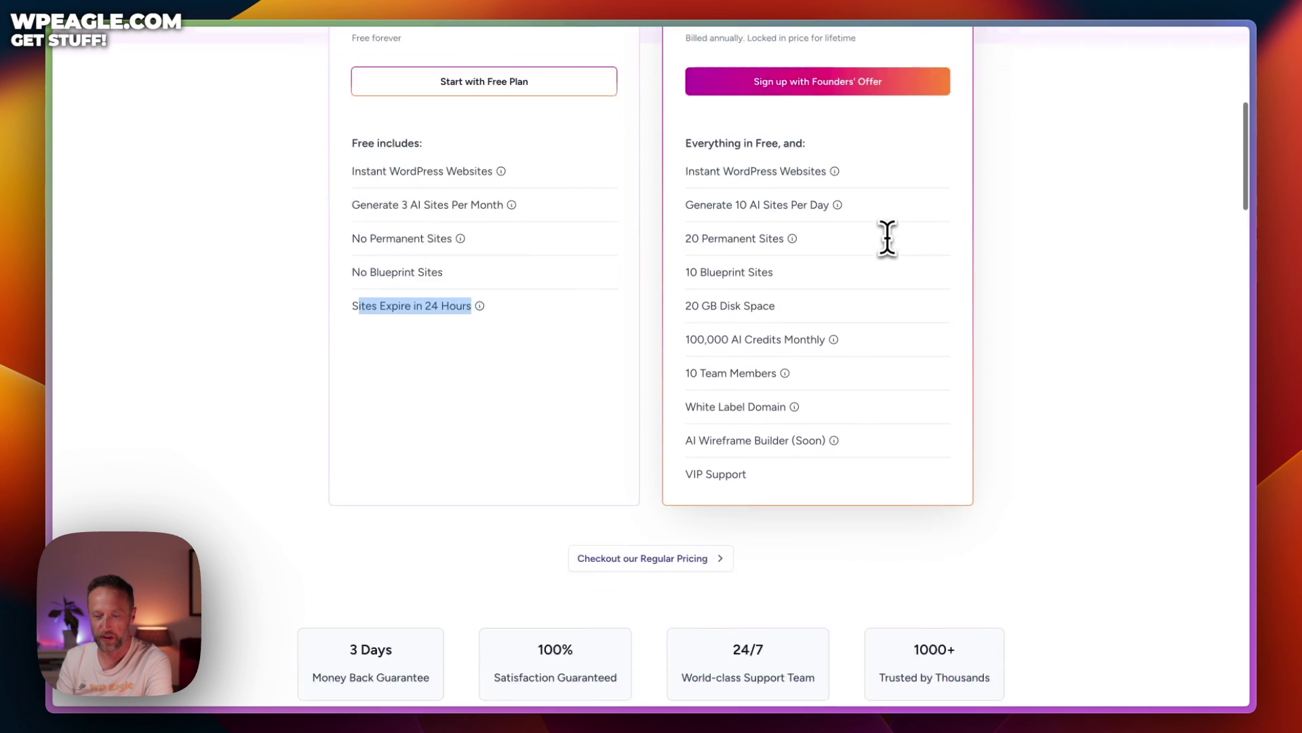
pyautogui.scroll(3, 806, 247)
# Compare the regular Free, Personal, Pro and Business plans, then log in to the account
pyautogui.click(668, 250)
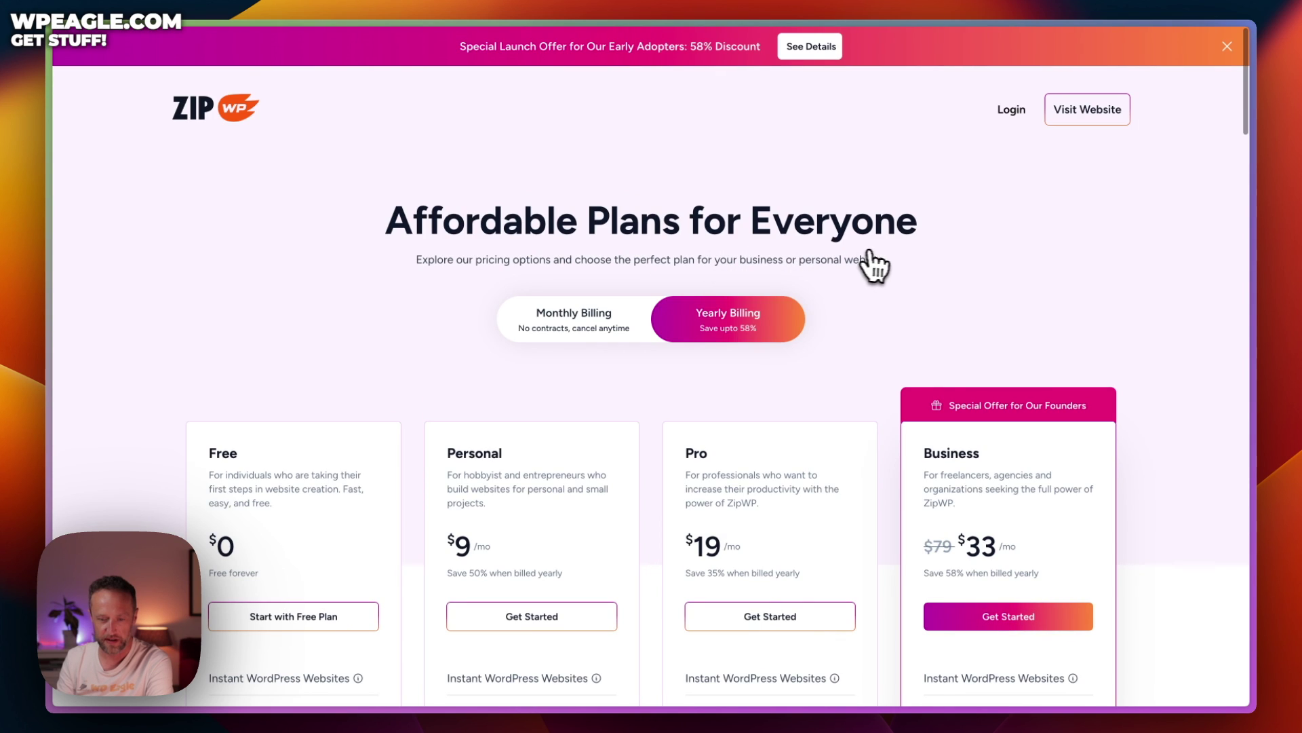
pyautogui.scroll(-2, 875, 268)
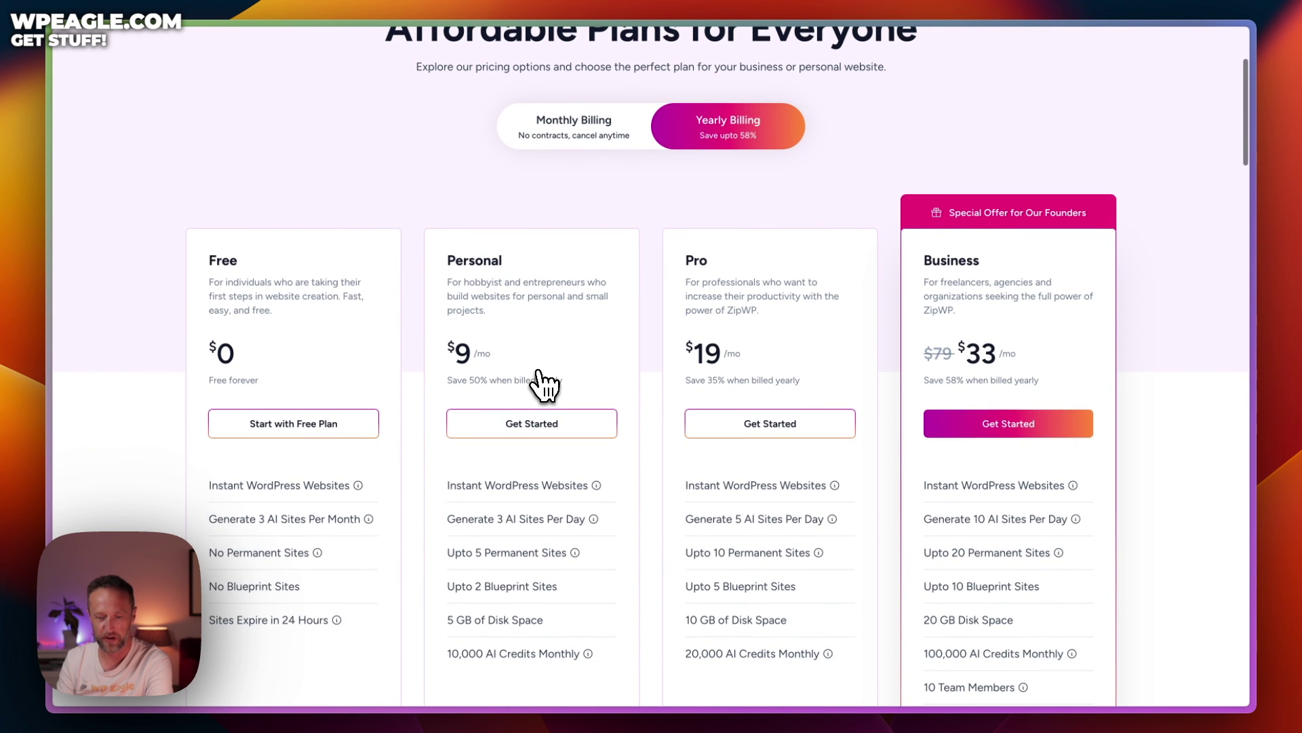
pyautogui.scroll(-2, 847, 246)
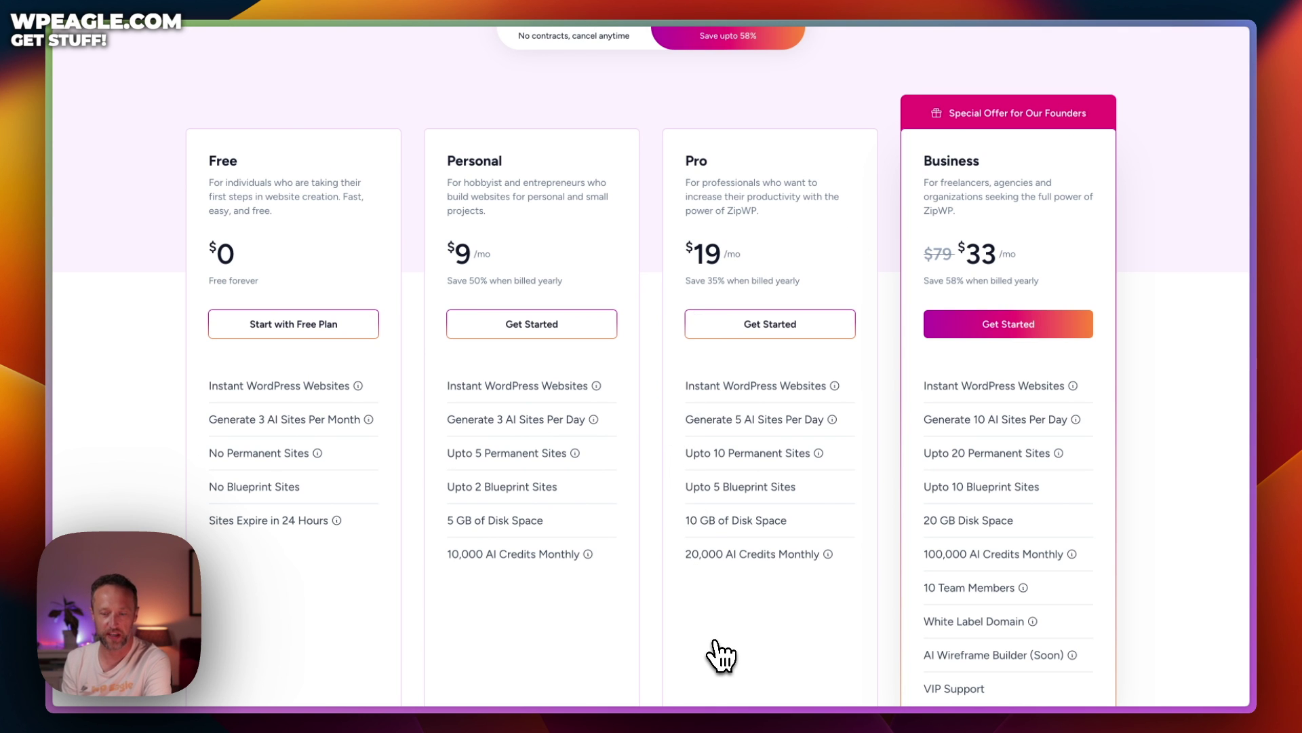
pyautogui.scroll(5, 719, 652)
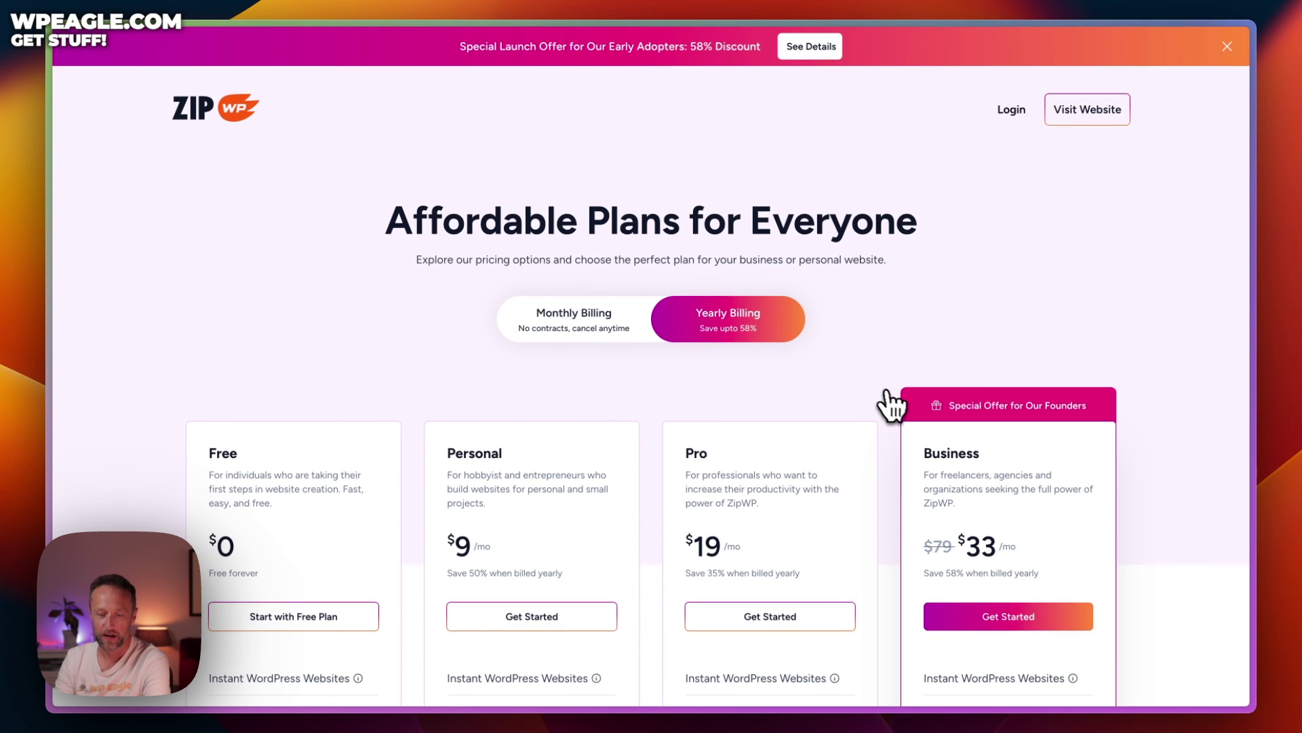
pyautogui.scroll(-2, 779, 382)
pyautogui.scroll(2, 543, 407)
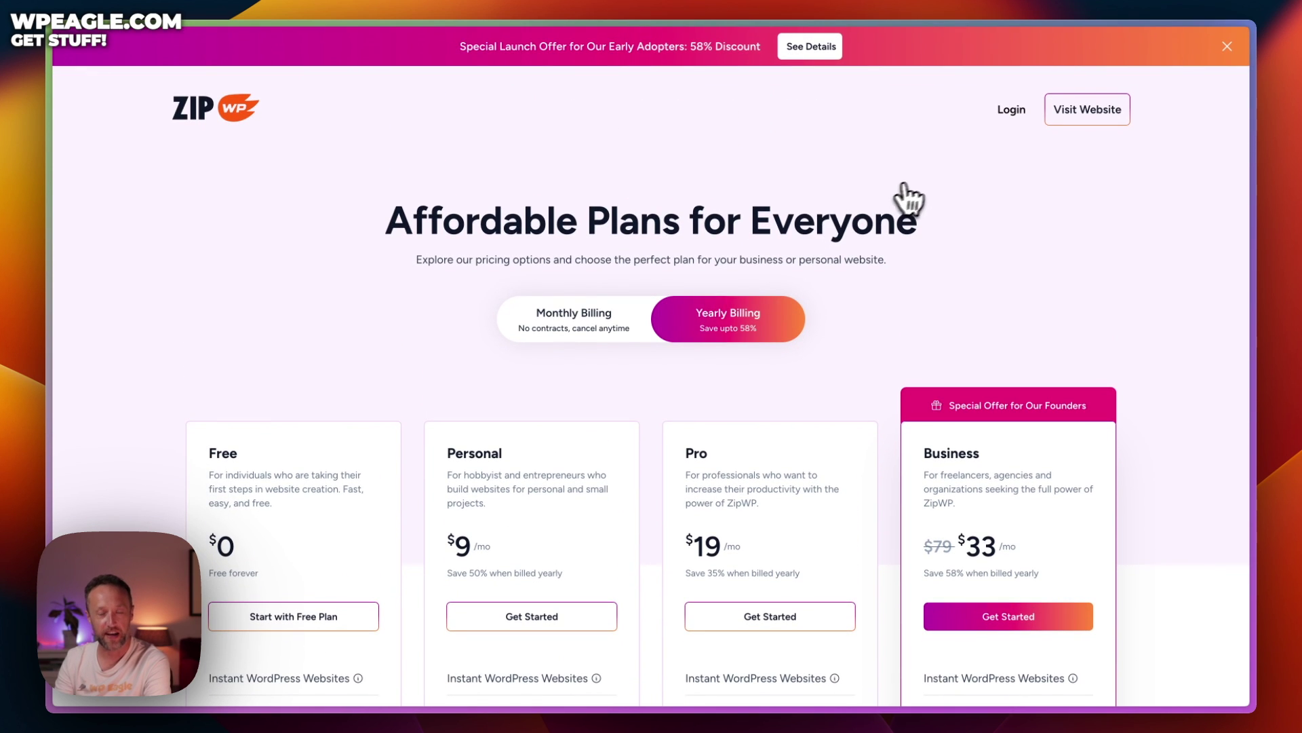
pyautogui.click(1007, 111)
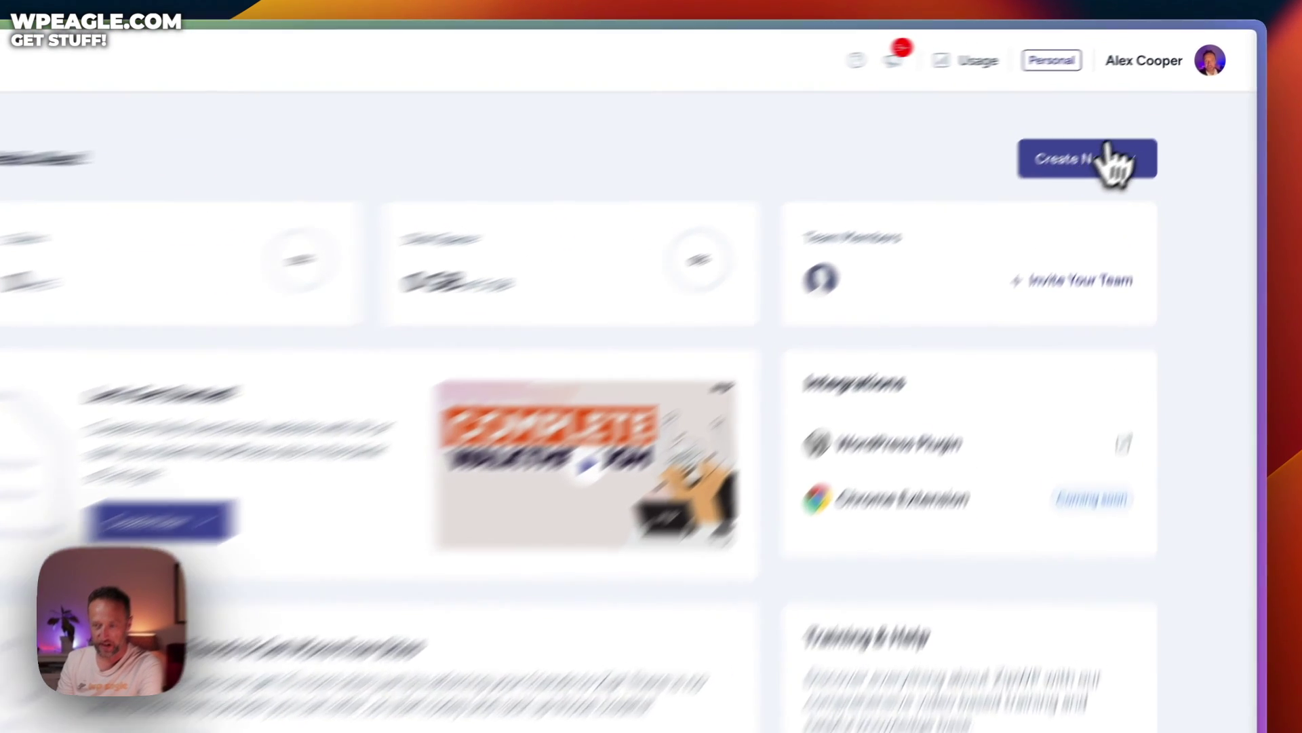
# Show the Create New options, Blank Website and Complete Website
pyautogui.click(1153, 117)
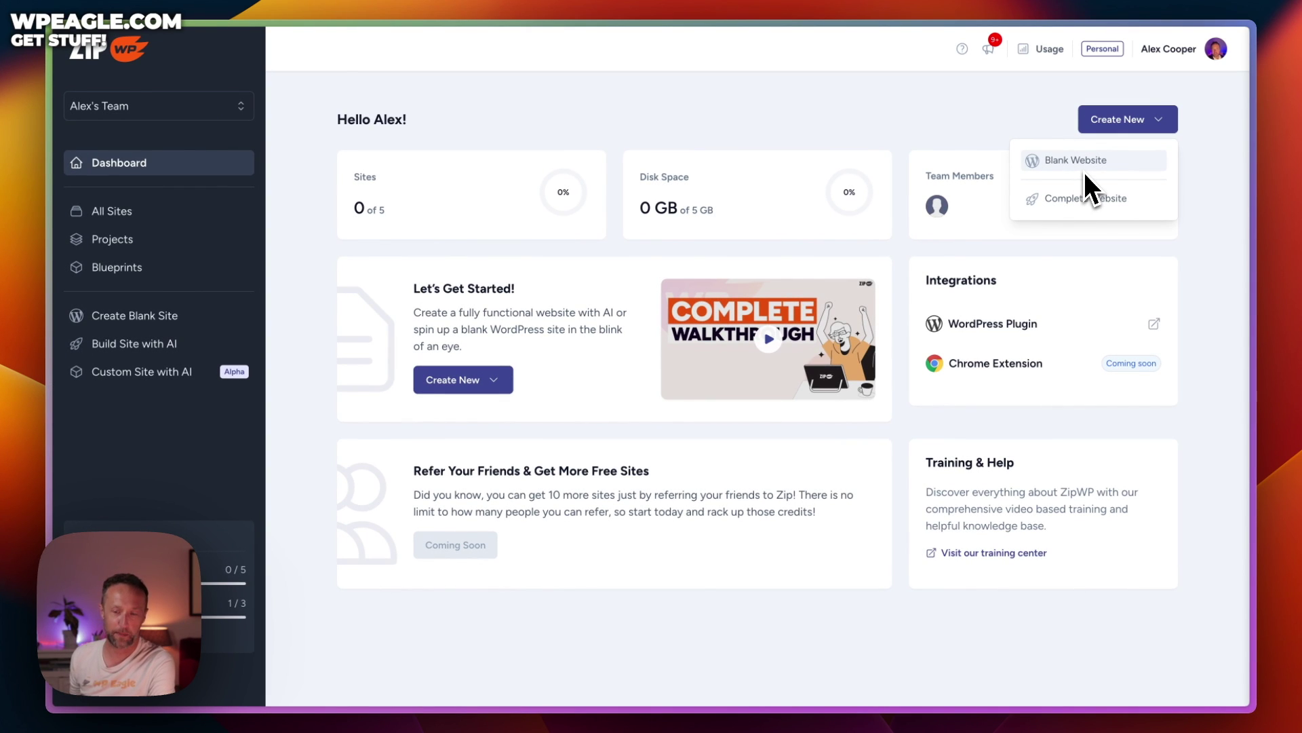
# Start a Complete Website named 'Eagle Builders' with the type Local business
pyautogui.click(1075, 207)
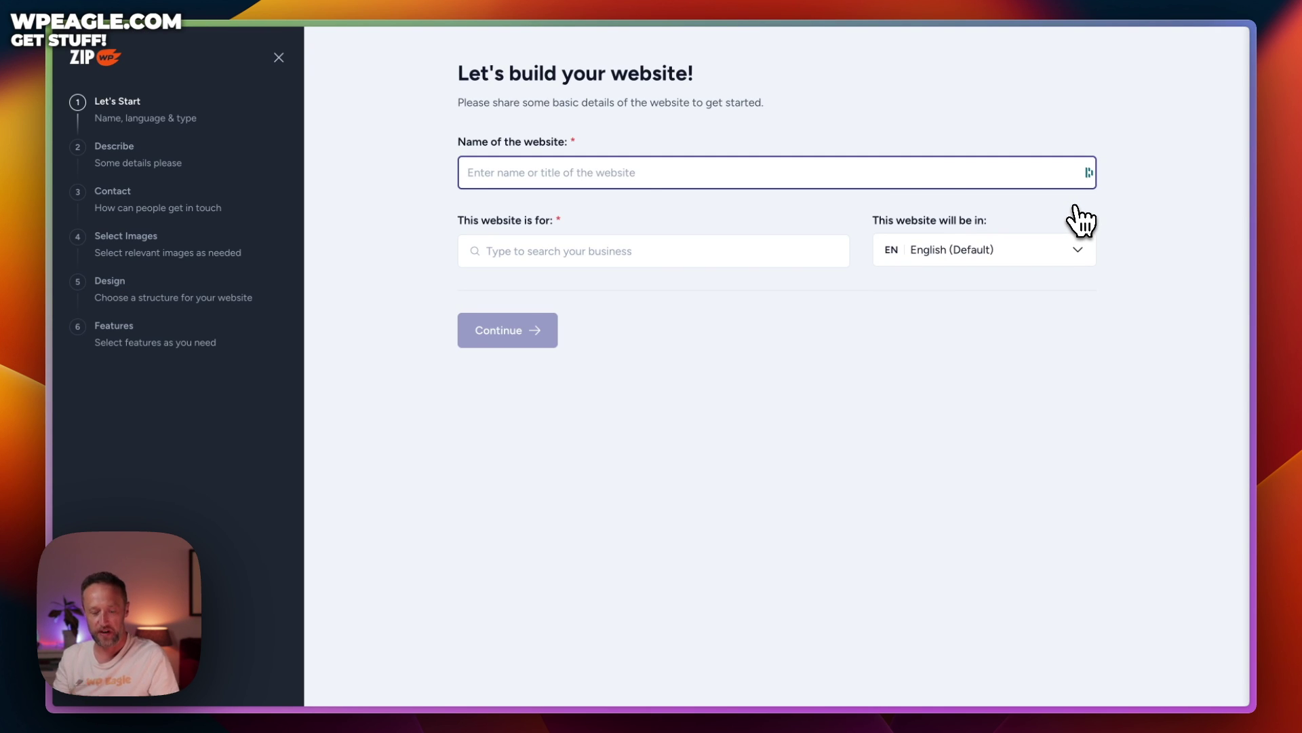
pyautogui.write('Eagle Builders')
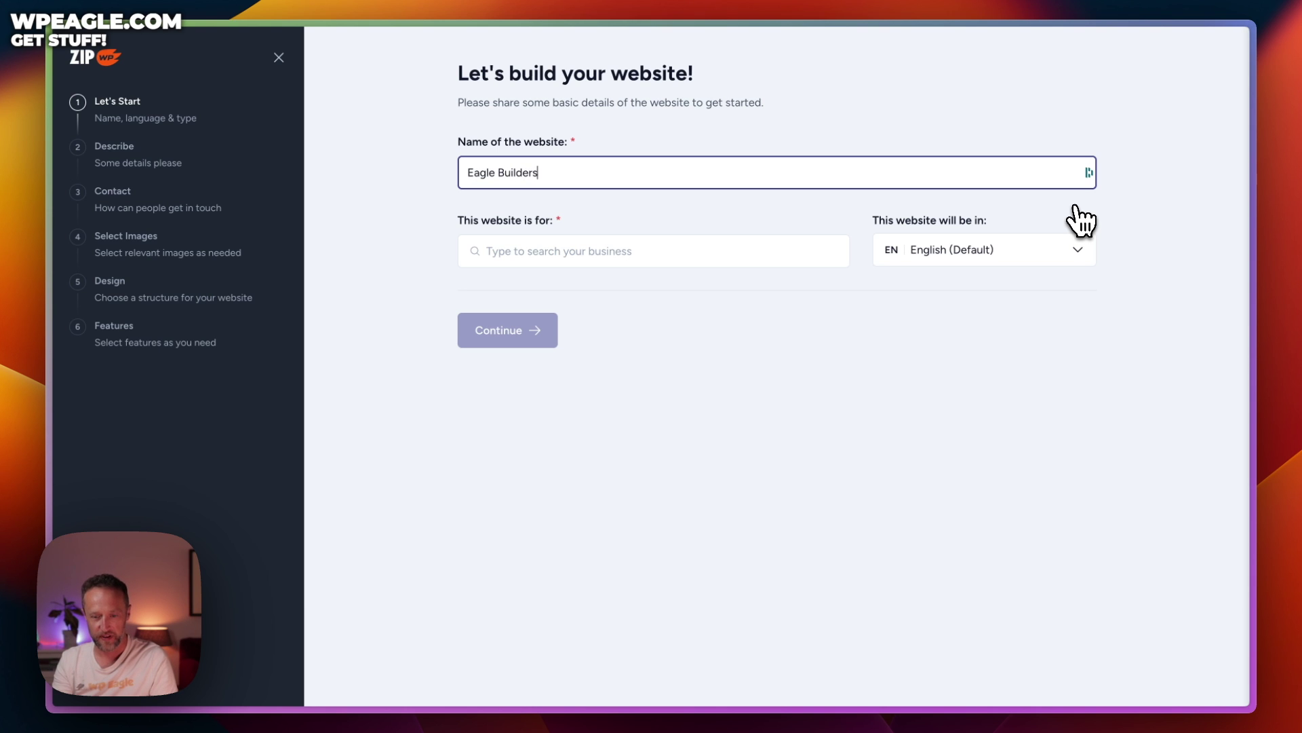
pyautogui.press('Tab')
pyautogui.write('Loc')
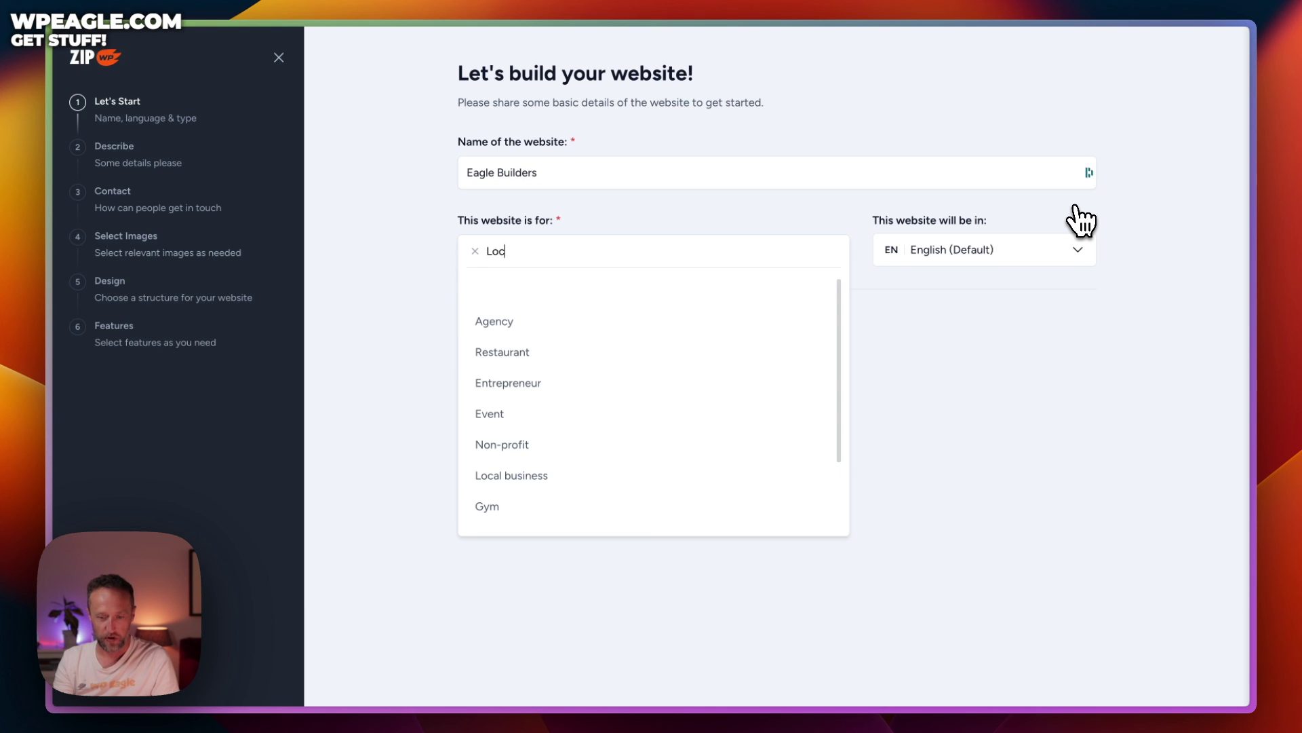
pyautogui.write('al bus')
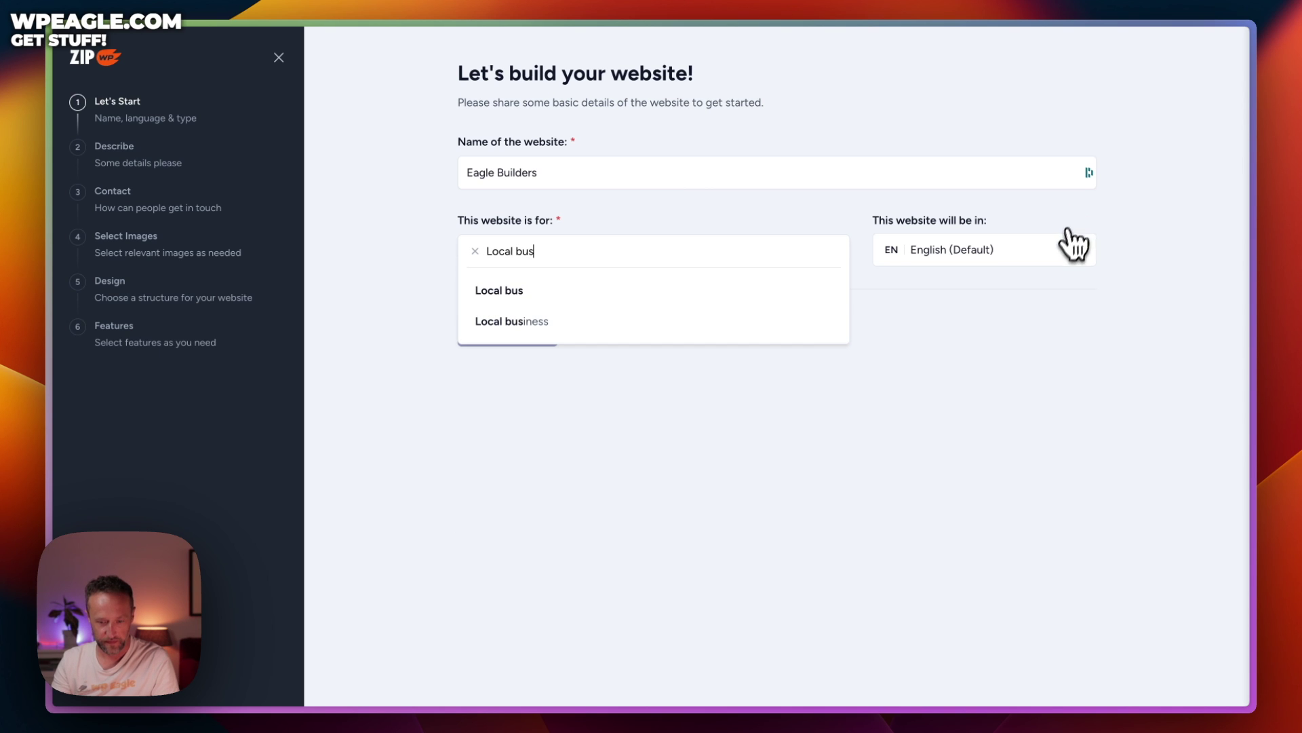
pyautogui.click(679, 329)
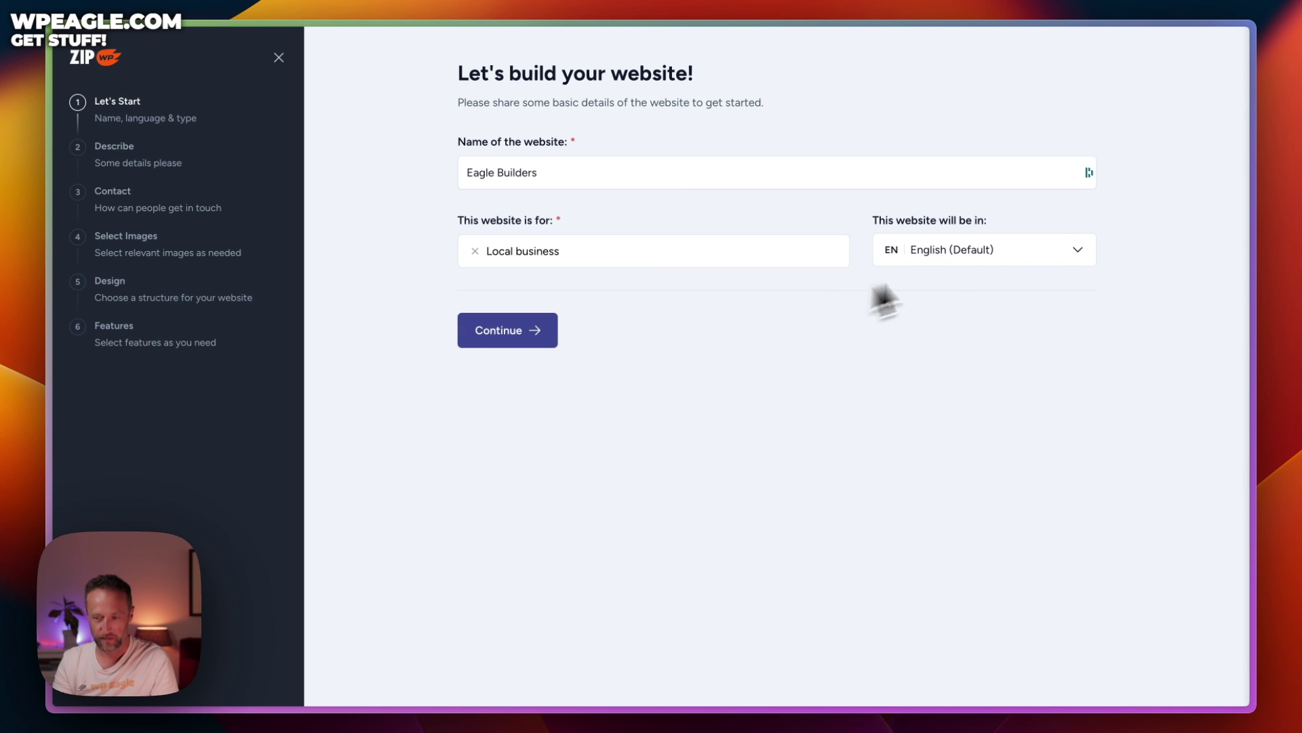
# Describe Eagle Builders as a family-run London builder offering bricklaying, extensions, loft conversion and roofing
pyautogui.click(532, 348)
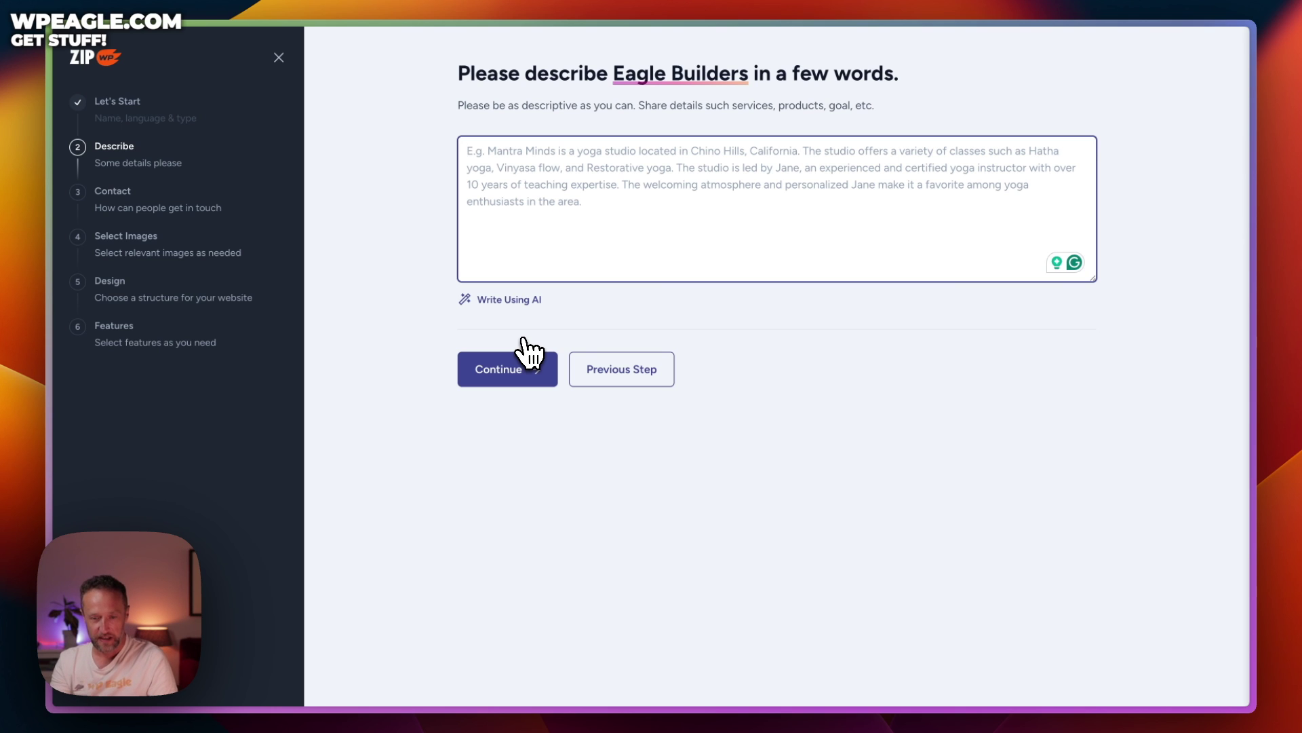
pyautogui.write('A local ')
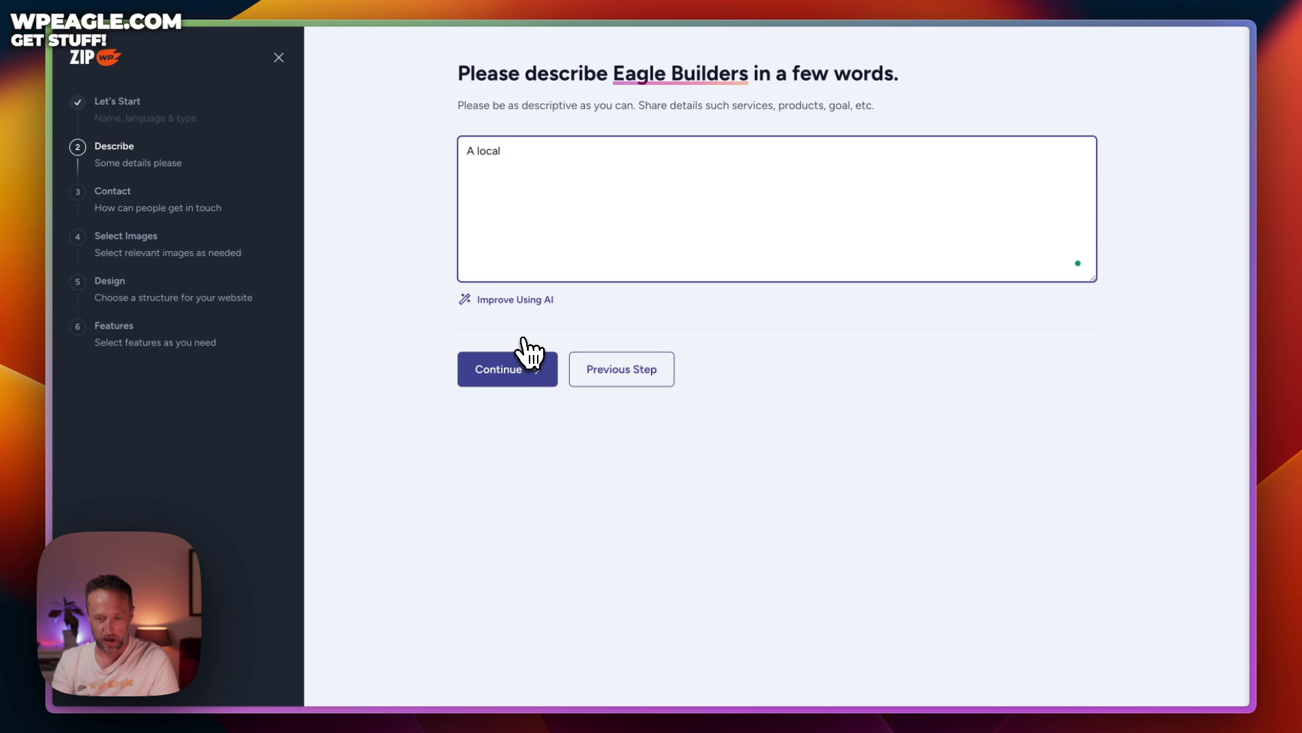
pyautogui.write('bui')
pyautogui.press('BackSpace')
pyautogui.press('BackSpace')
pyautogui.press('BackSpace')
pyautogui.write('bui')
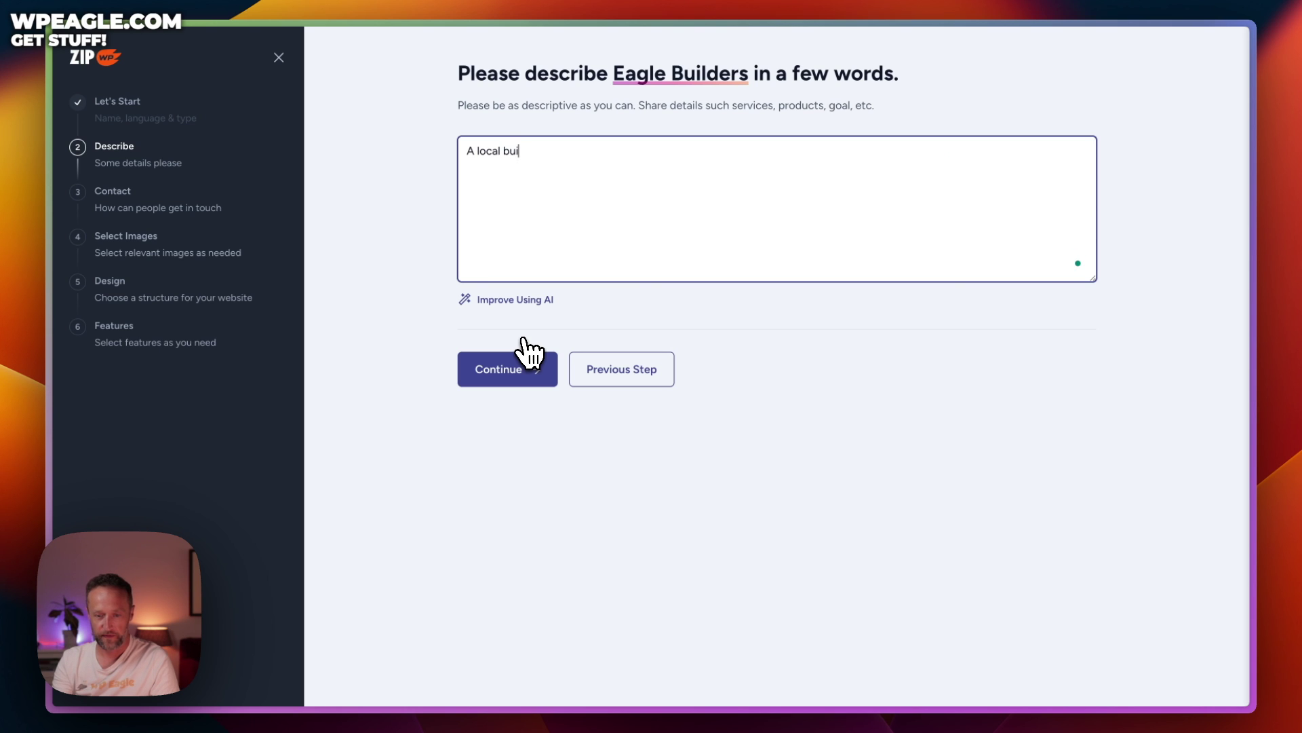
pyautogui.write('lding firm i')
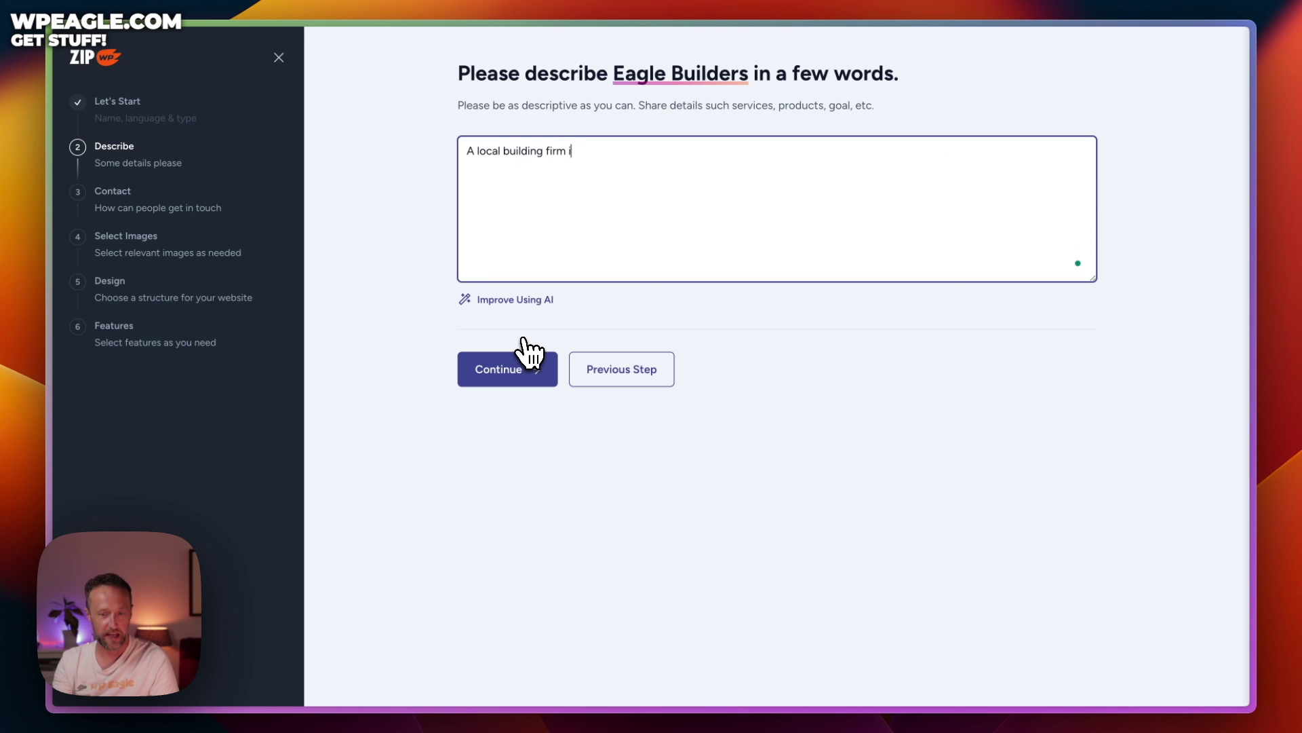
pyautogui.write('n London')
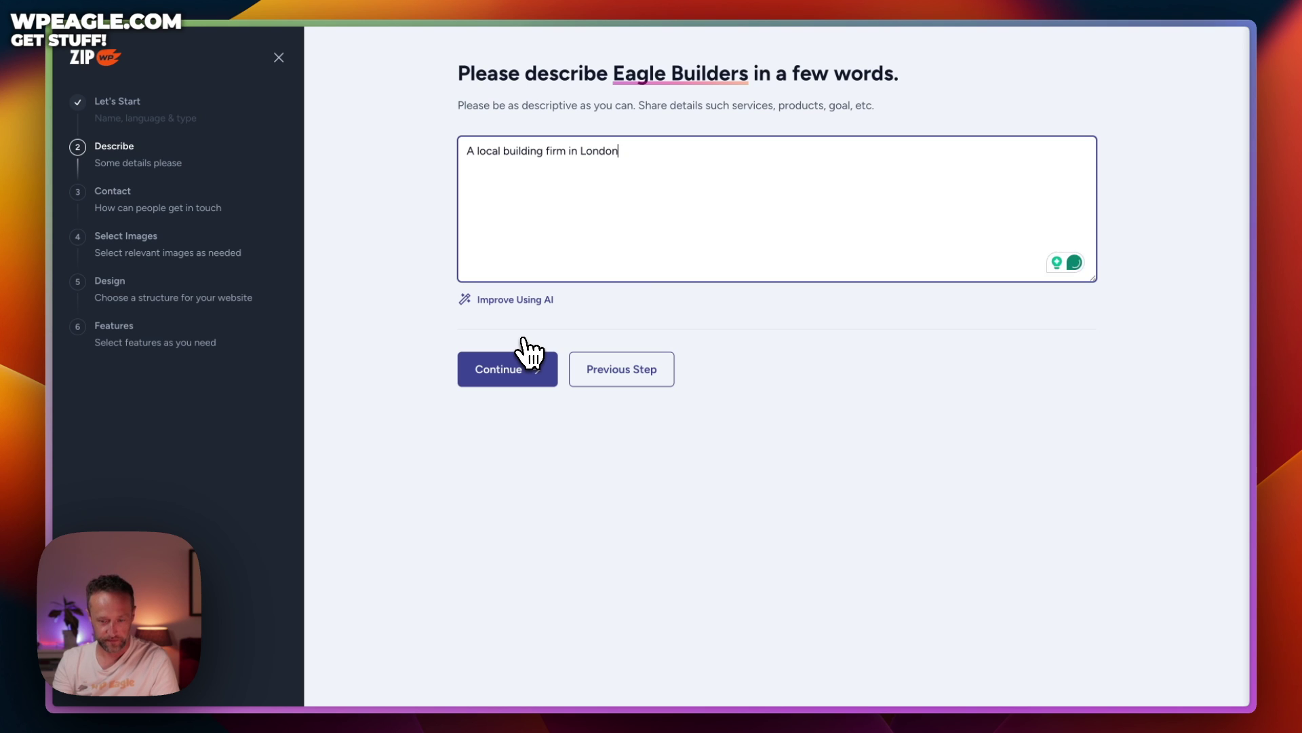
pyautogui.write(' that are family run. ')
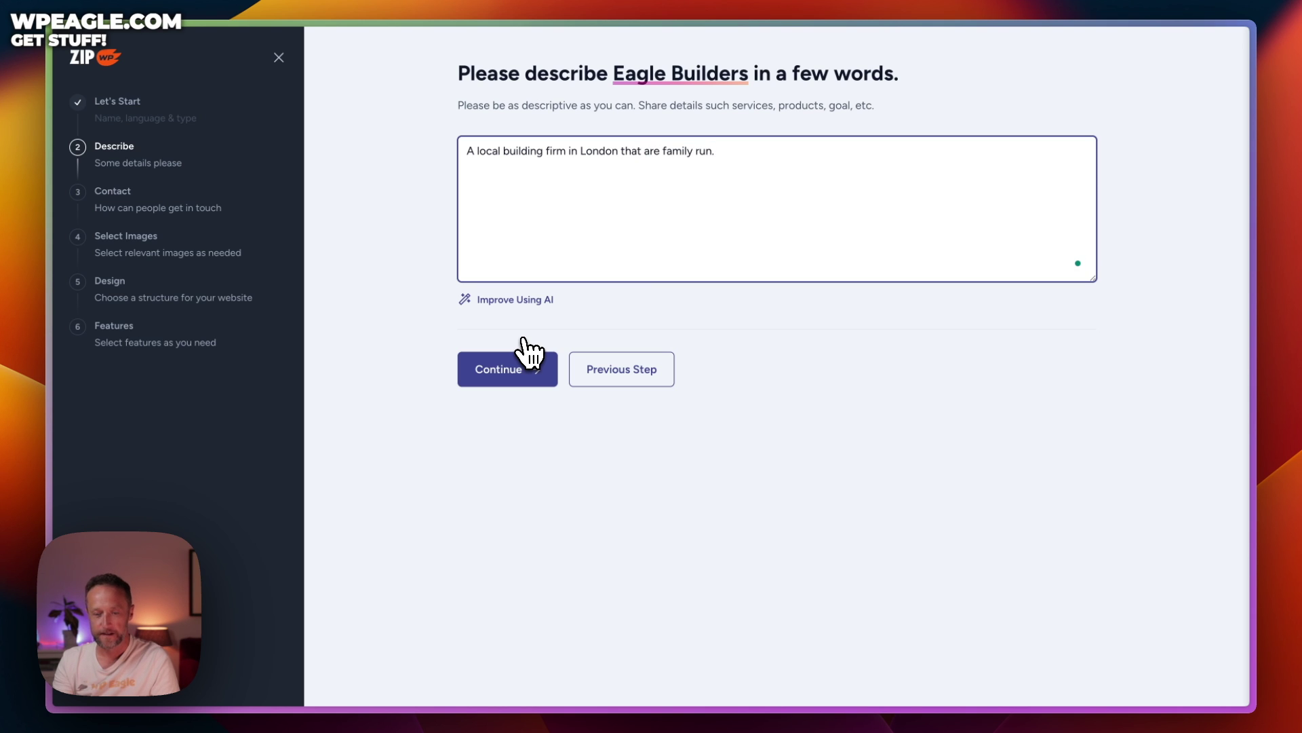
pyautogui.write('We')
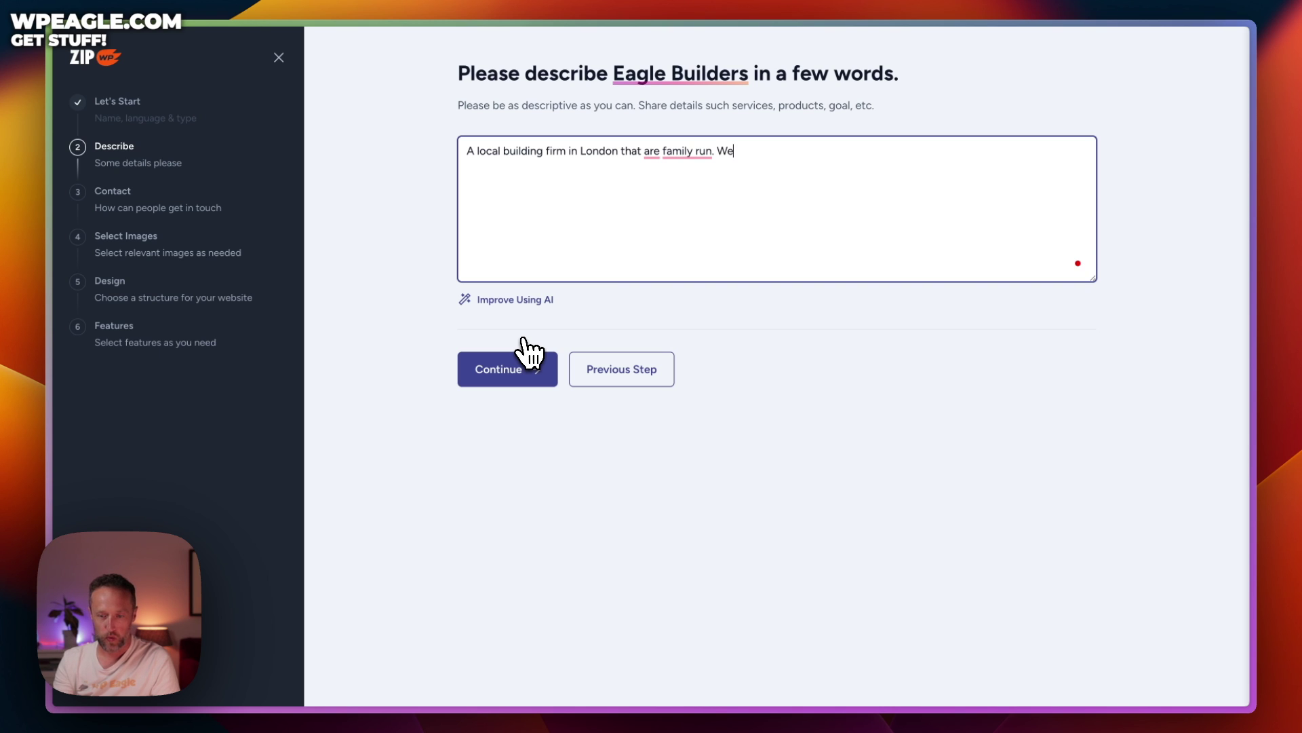
pyautogui.press('BackSpace')
pyautogui.press('BackSpace')
pyautogui.press('BackSpace')
pyautogui.press('Return')
pyautogui.write('We offer a')
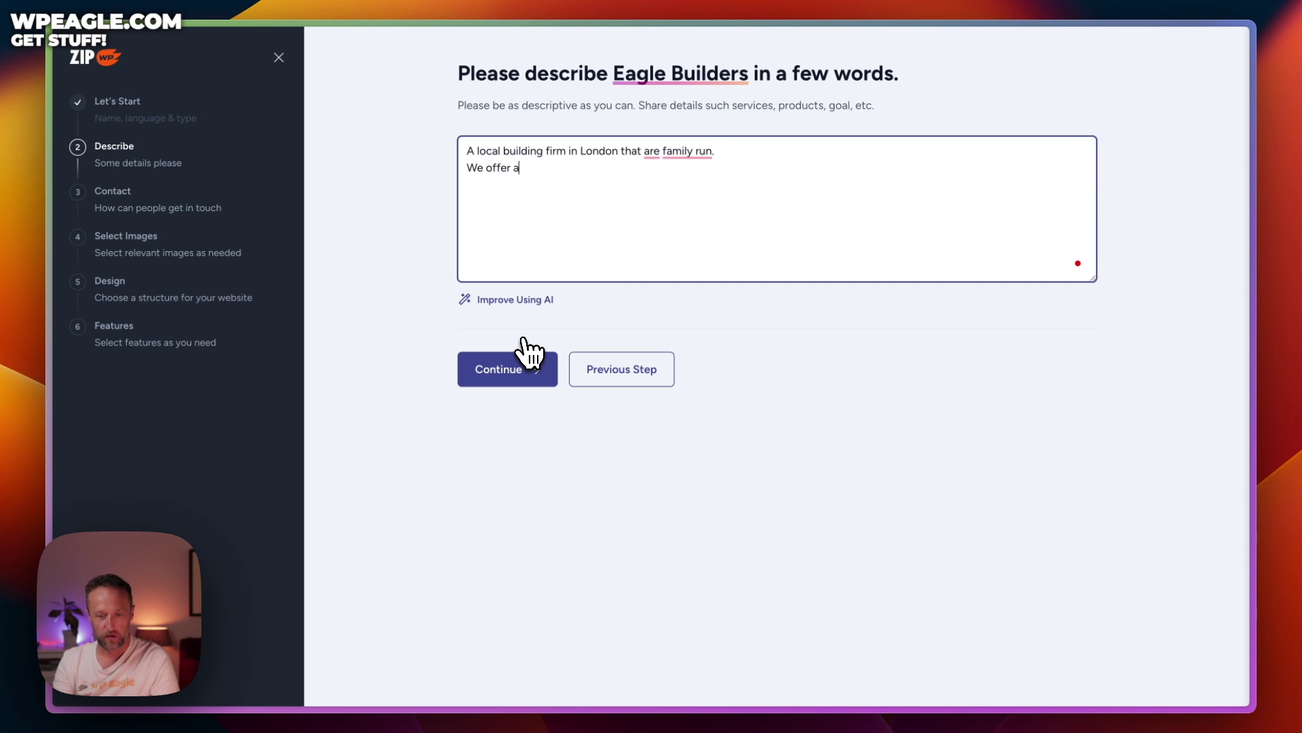
pyautogui.write(' range of servic')
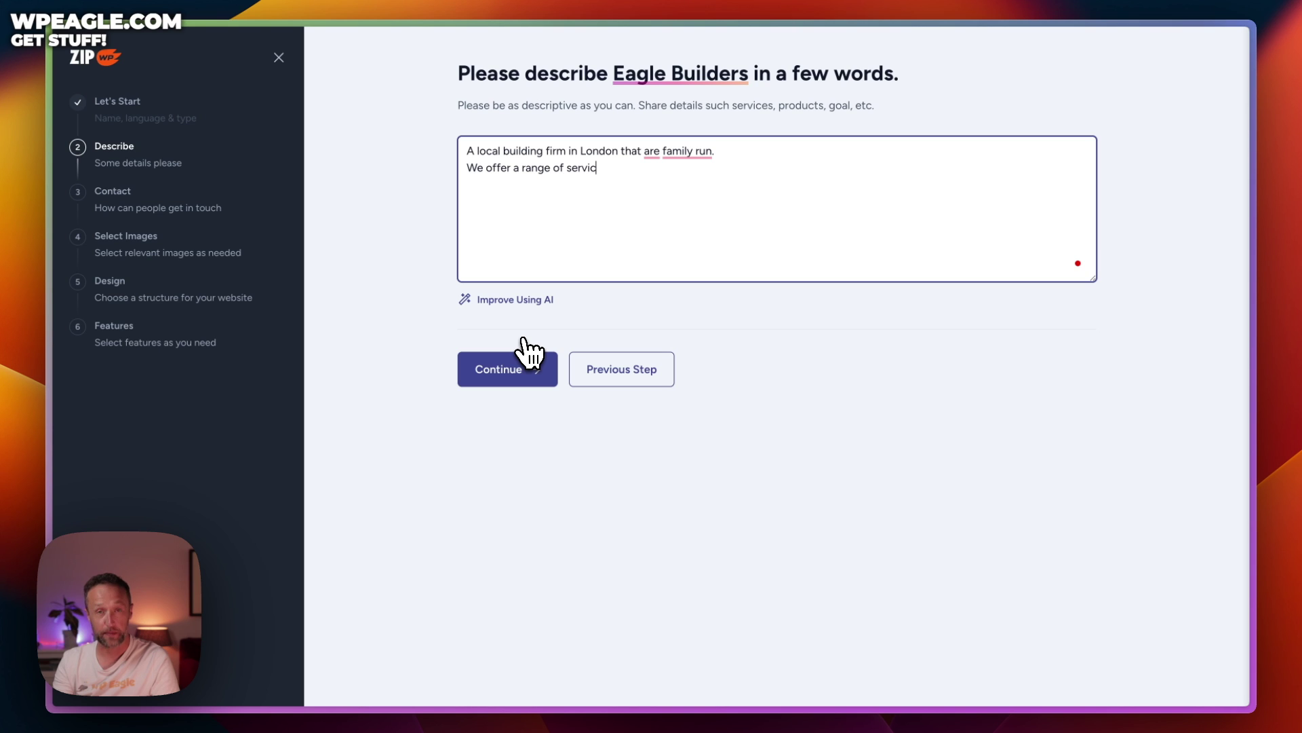
pyautogui.write('es including b')
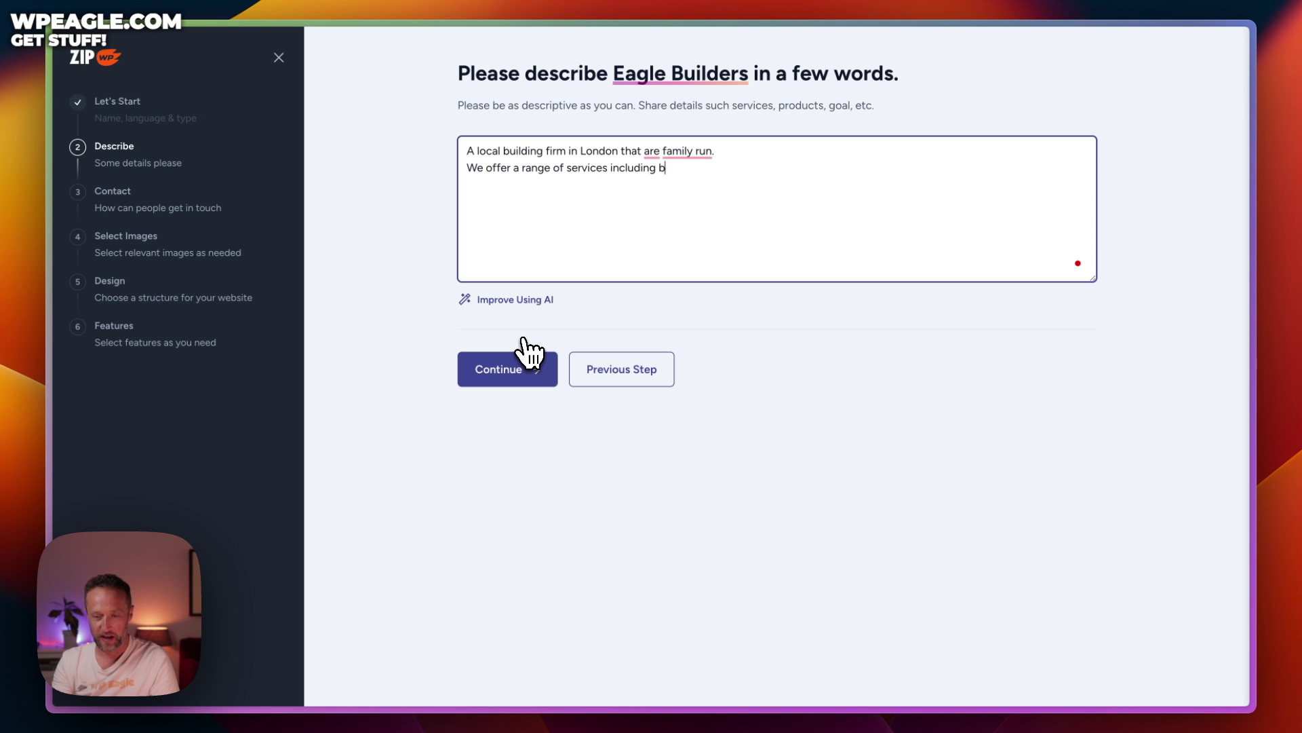
pyautogui.write('ricklaying')
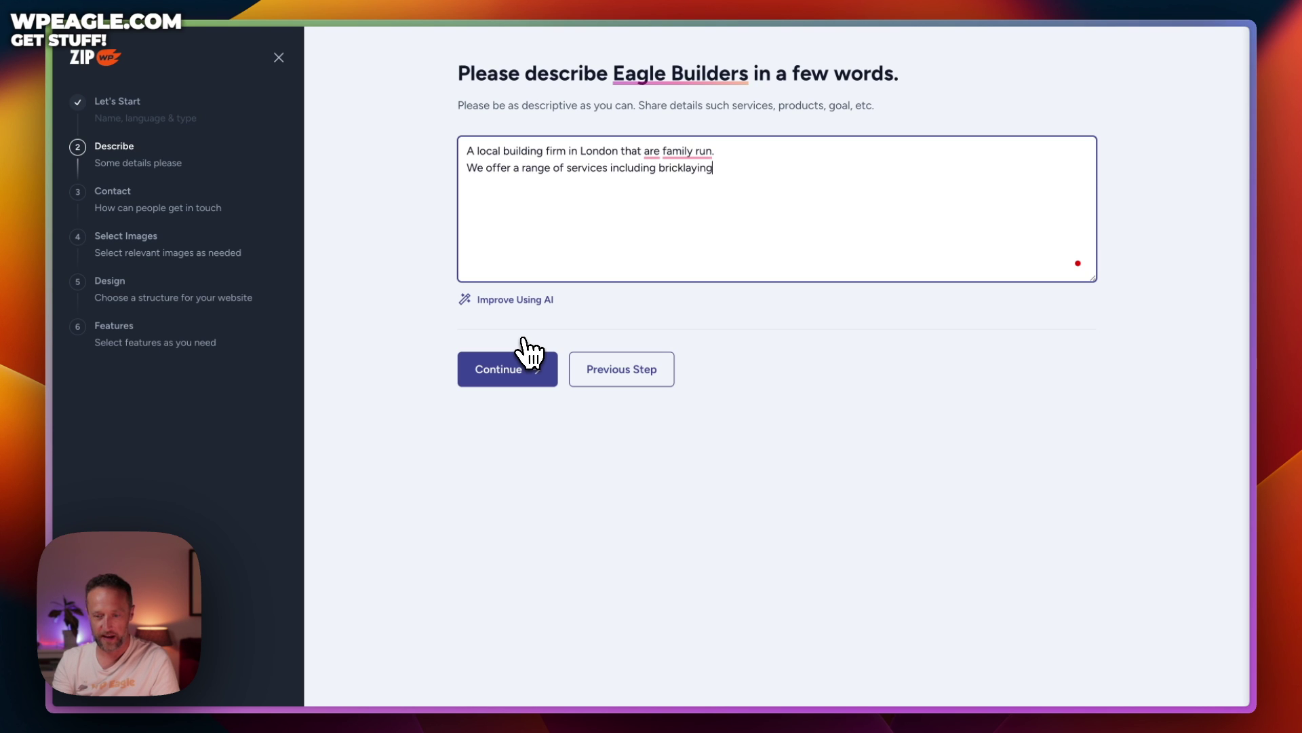
pyautogui.write(', ex')
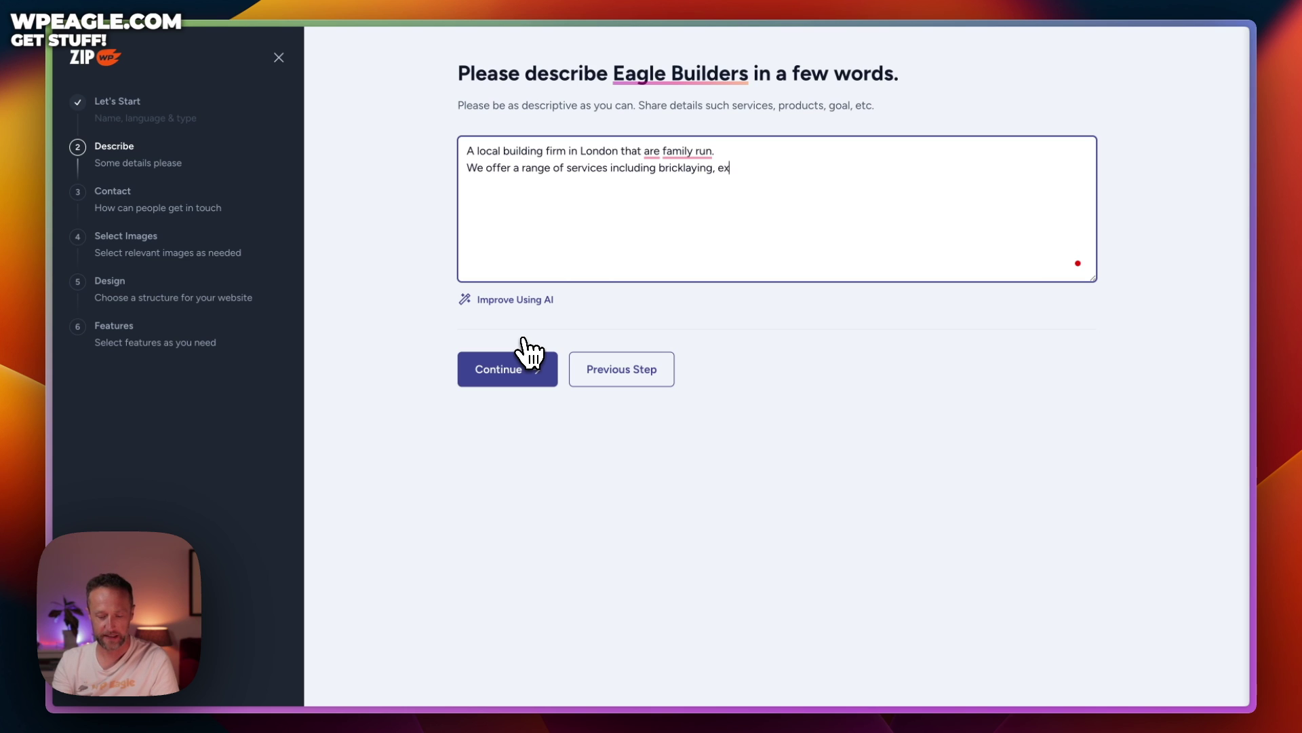
pyautogui.write('tensions')
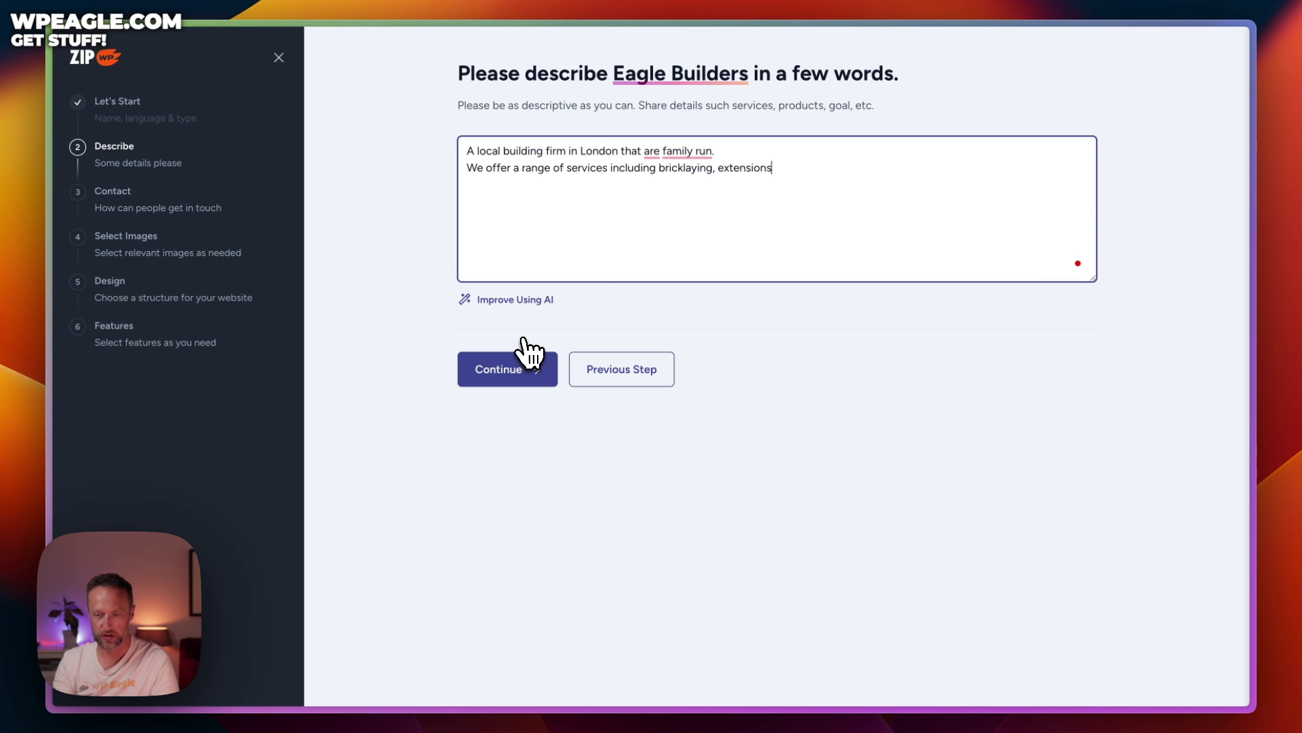
pyautogui.write(', loft conversion,')
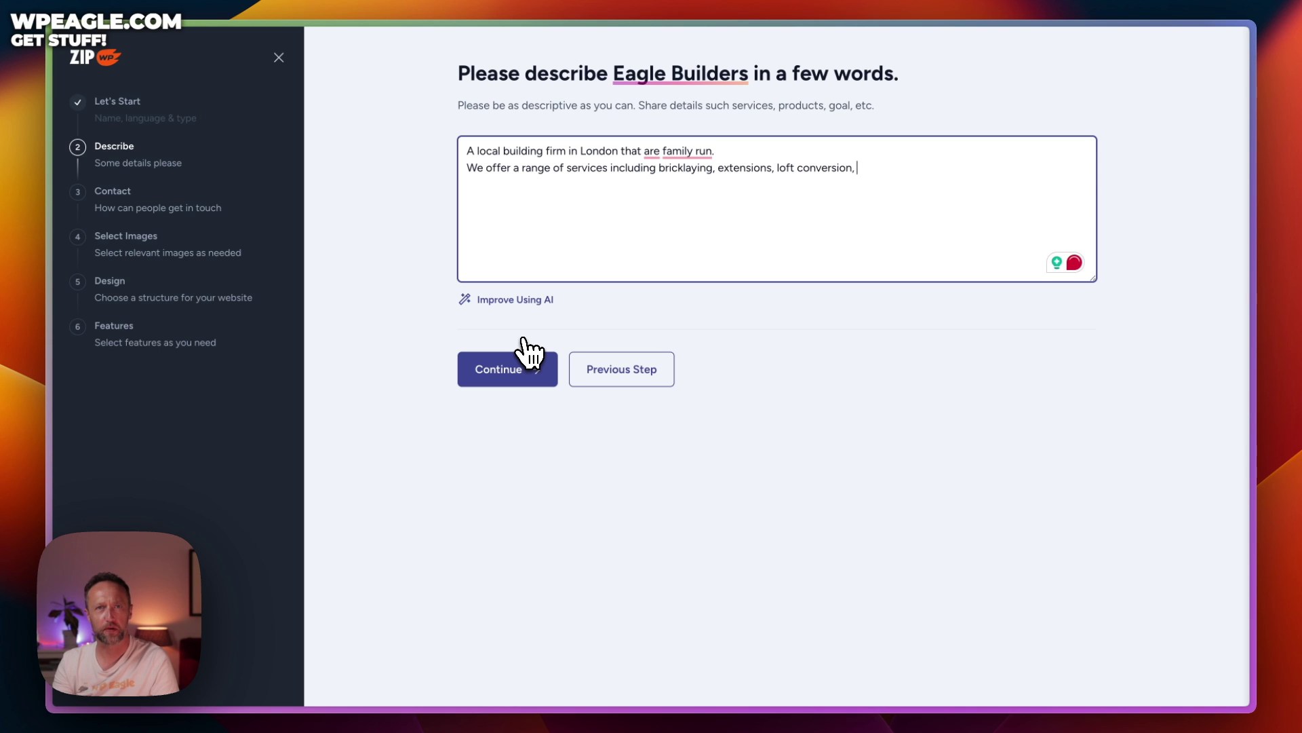
pyautogui.write(' roofing,')
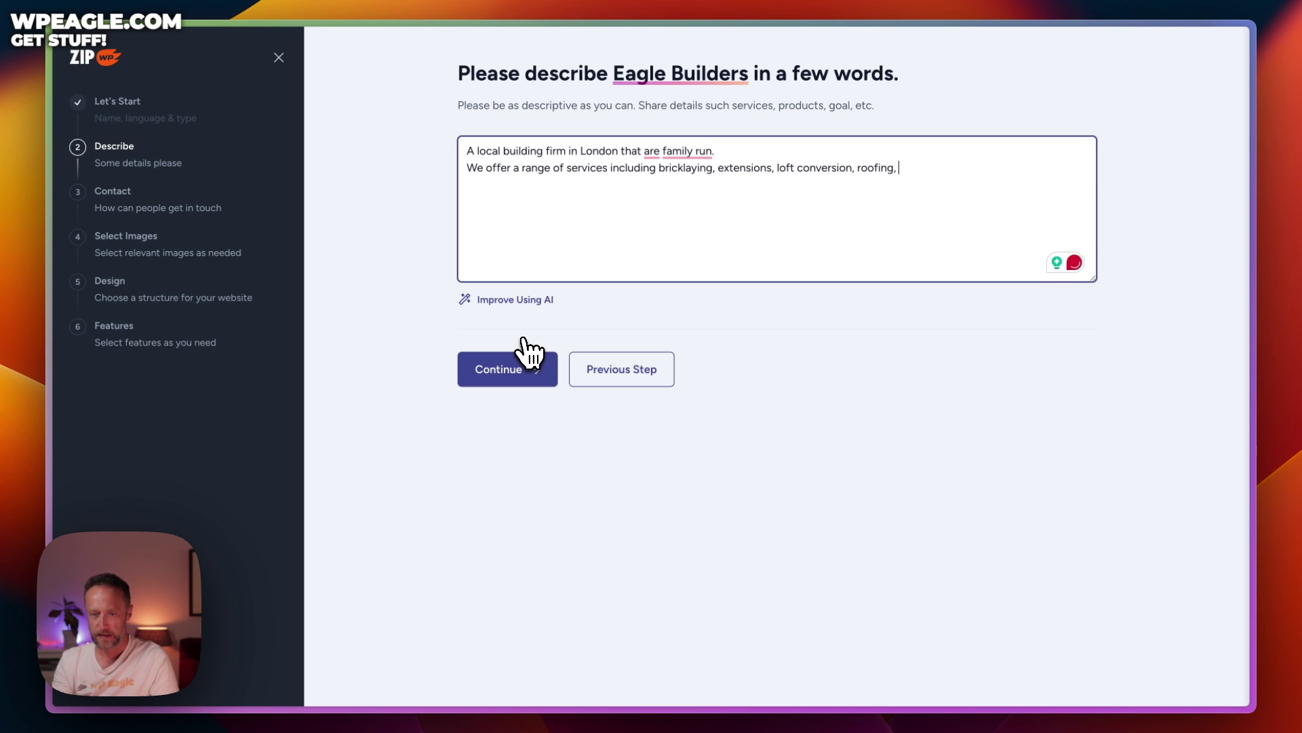
pyautogui.write(' and much more')
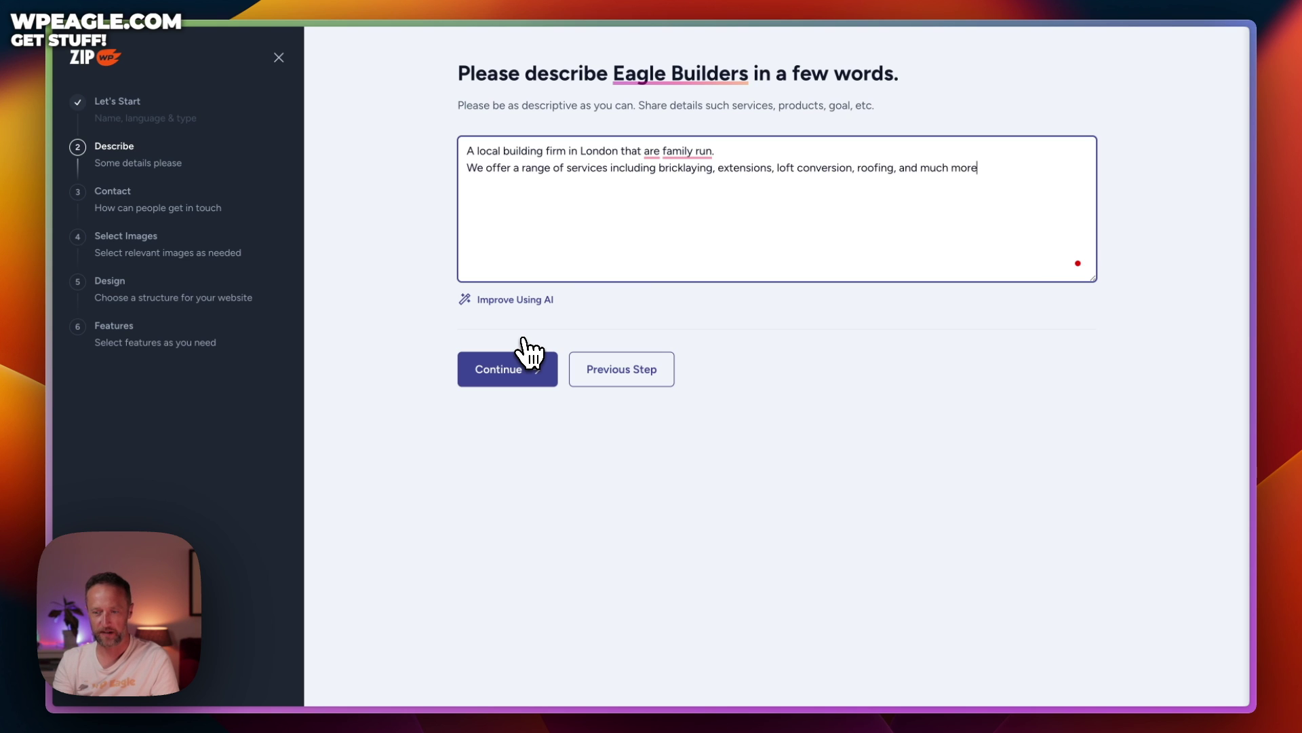
pyautogui.write("We've ")
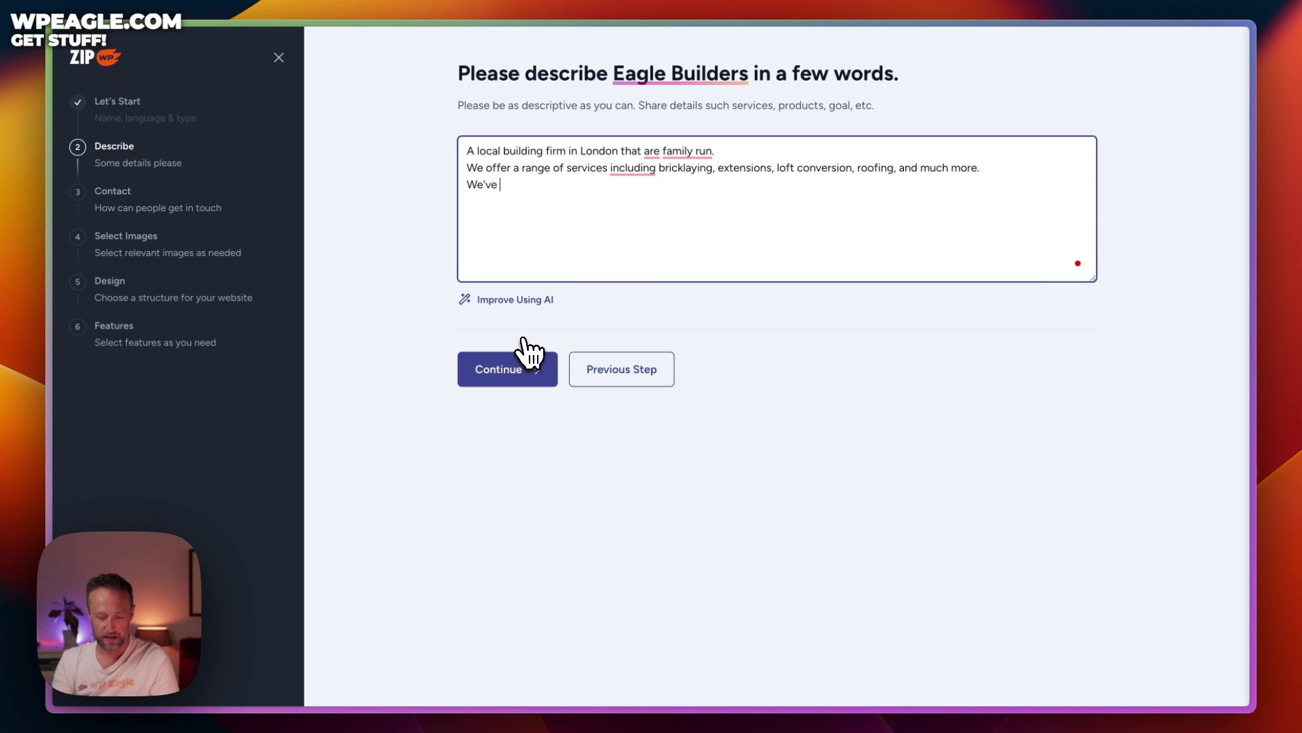
pyautogui.write('been establ')
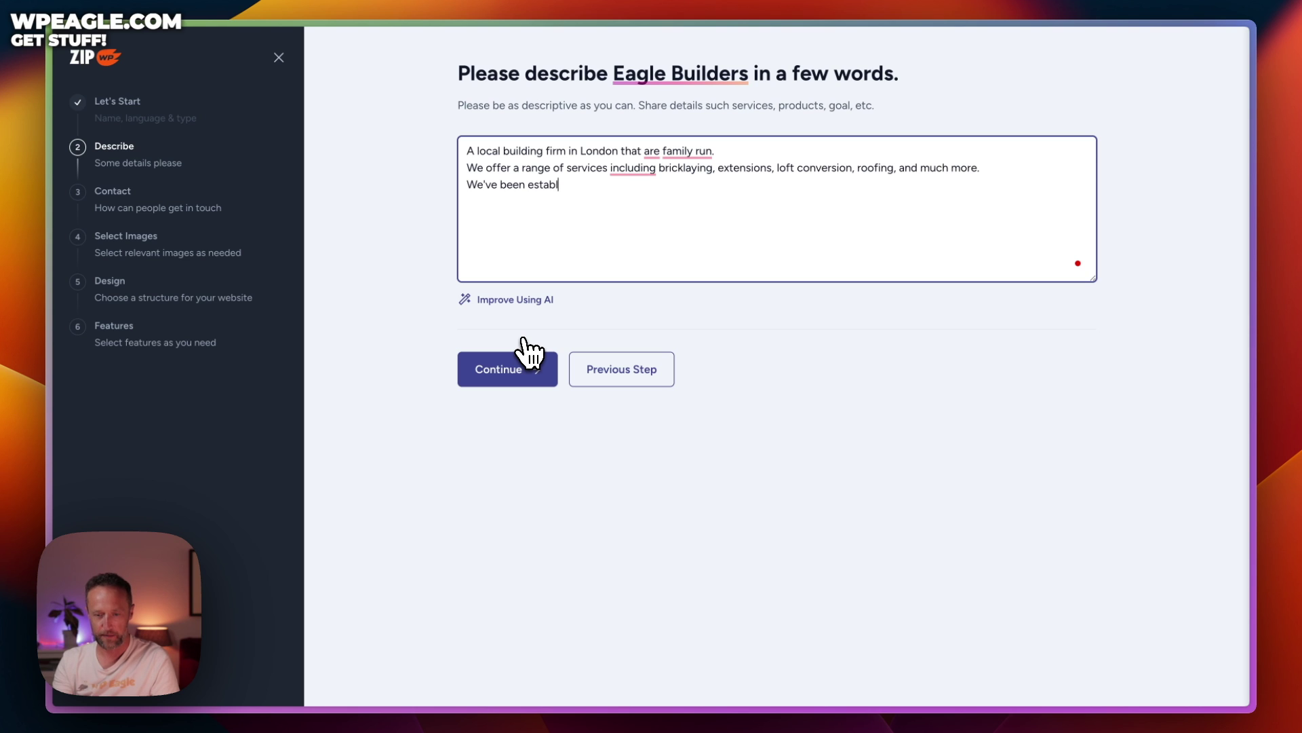
pyautogui.write('ished for 25 yr')
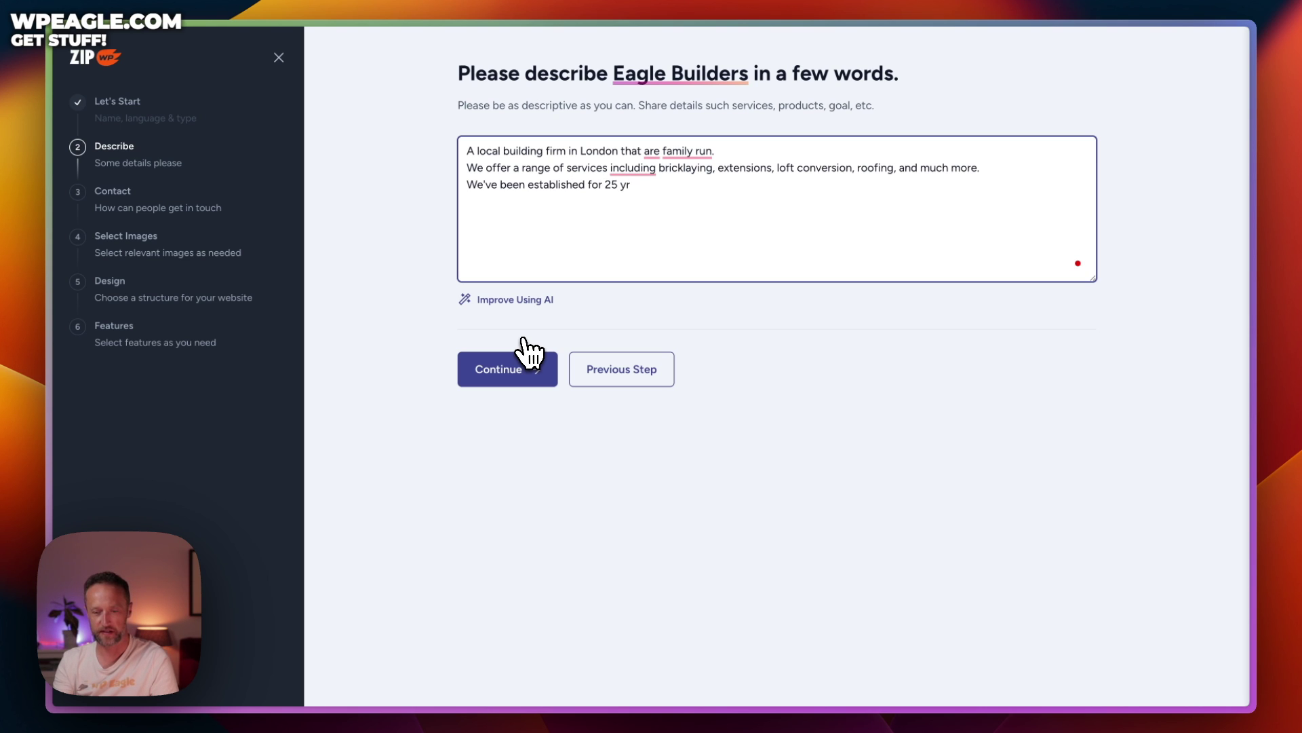
pyautogui.press('BackSpace')
pyautogui.write('ears and hav')
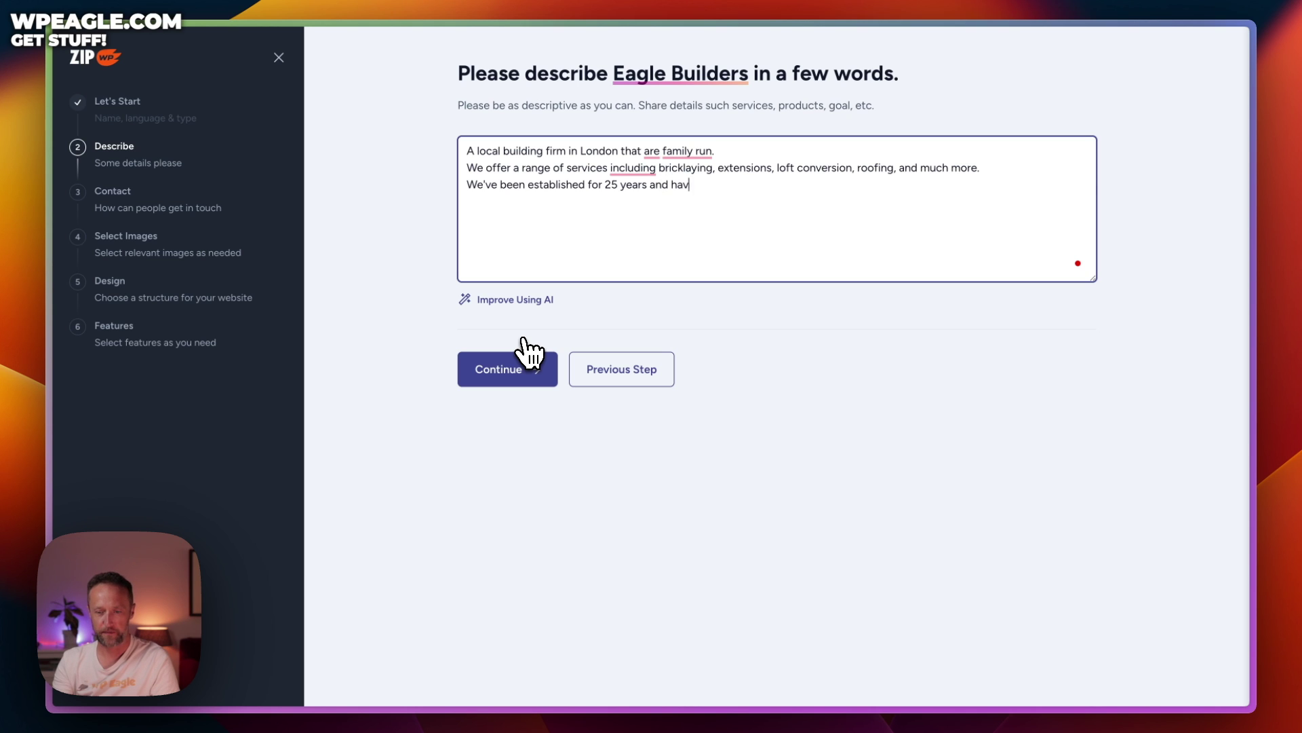
pyautogui.write('e many happy cli')
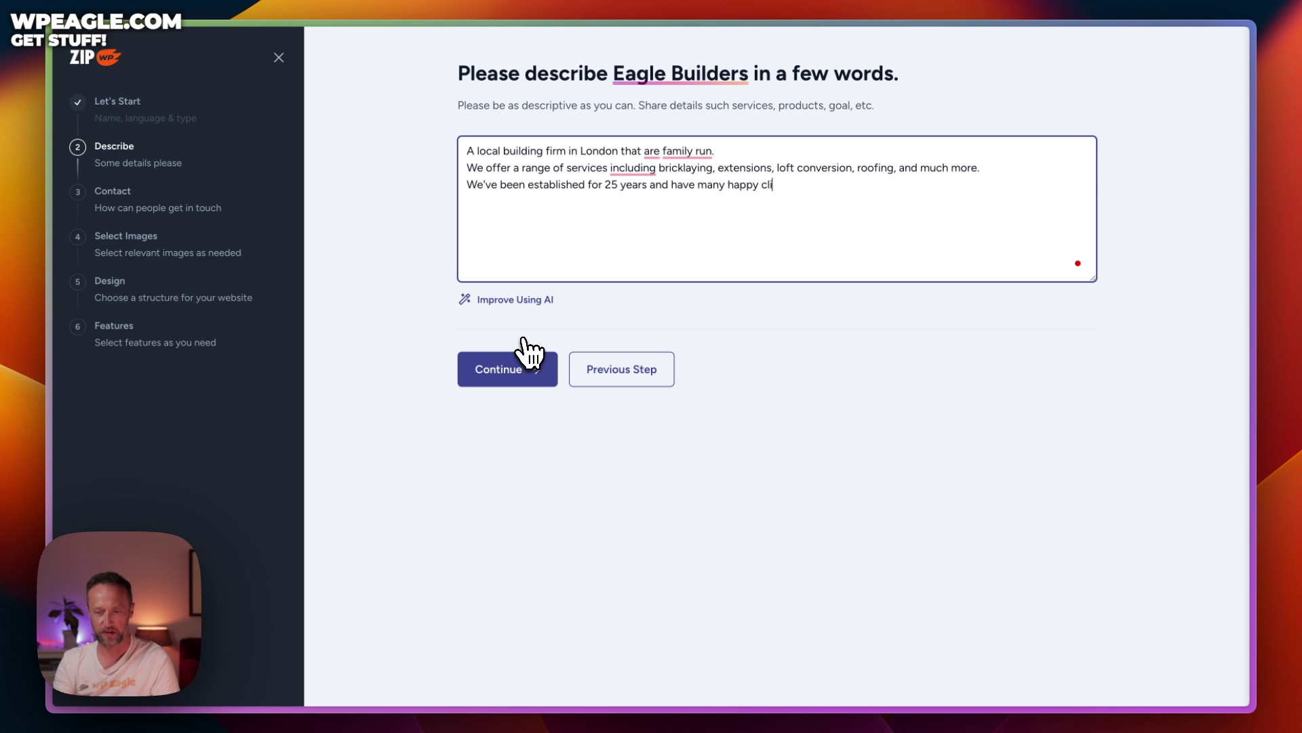
pyautogui.write('ents.')
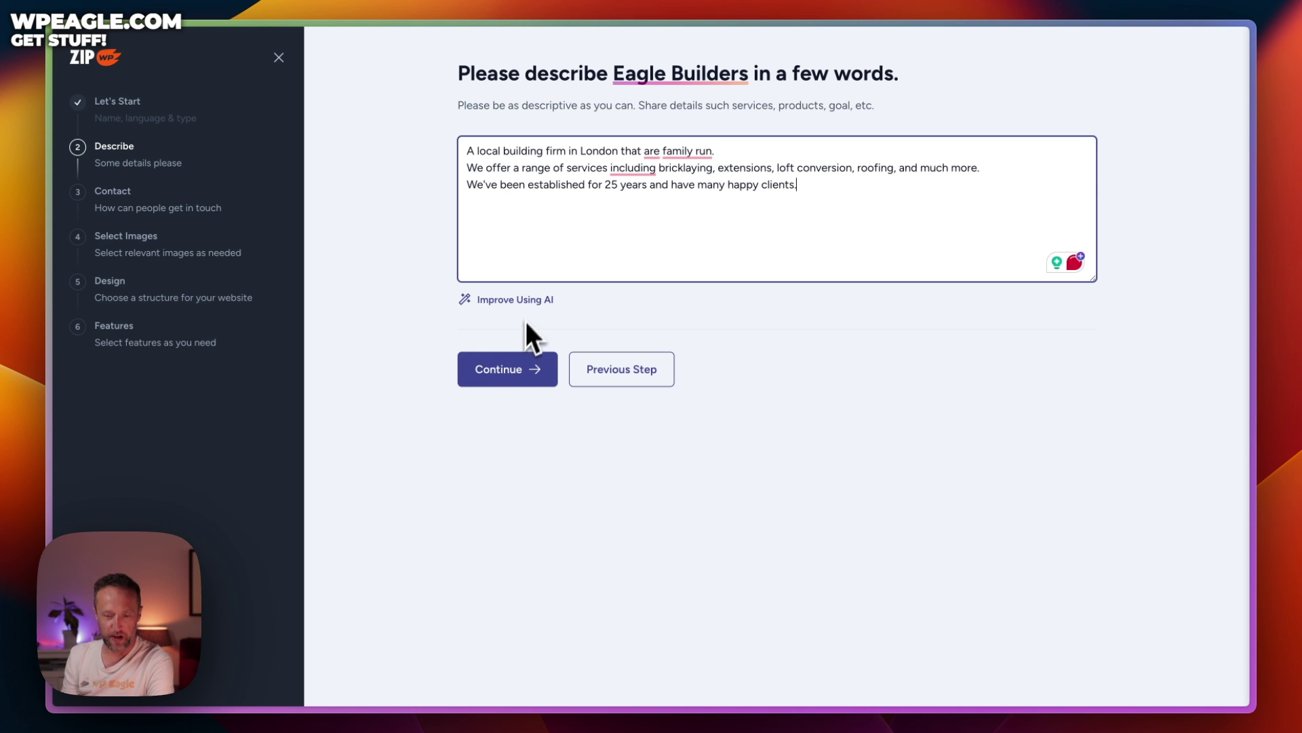
pyautogui.click(522, 300)
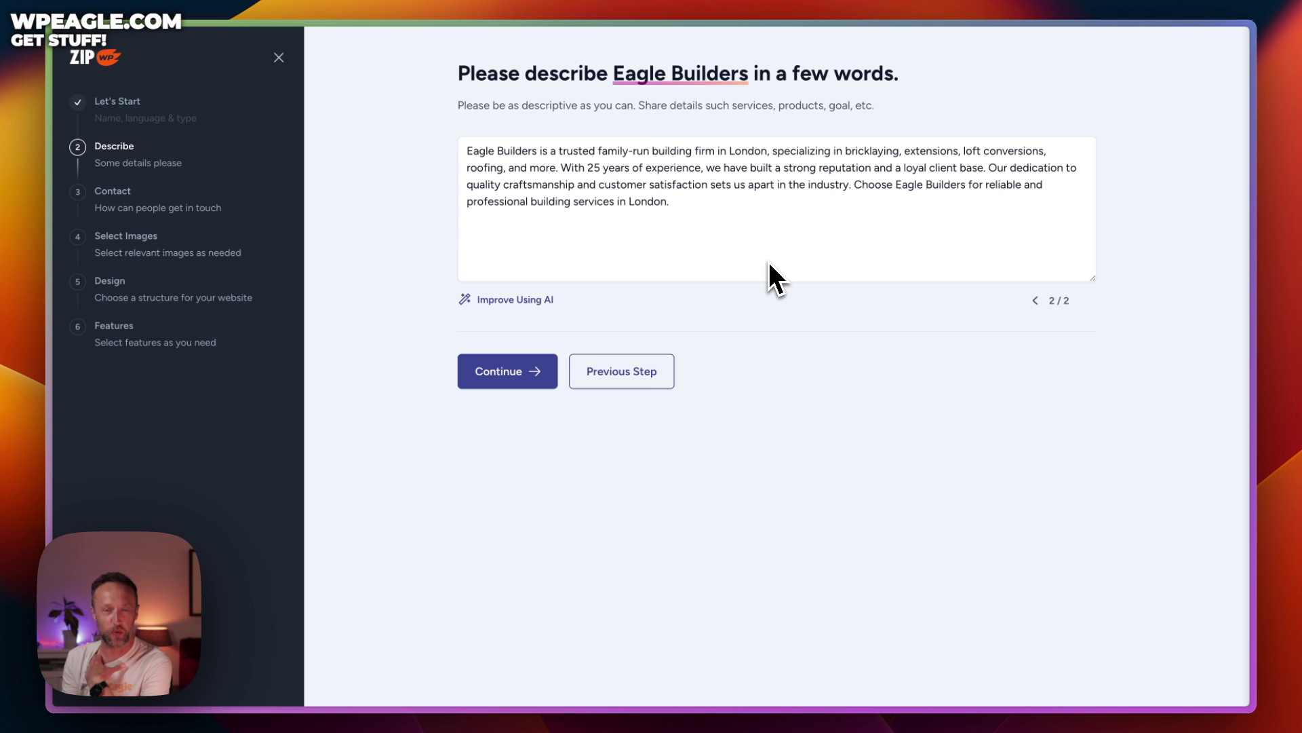
# Accept the AI-polished Eagle Builders description and move on to the Contact step
pyautogui.click(512, 371)
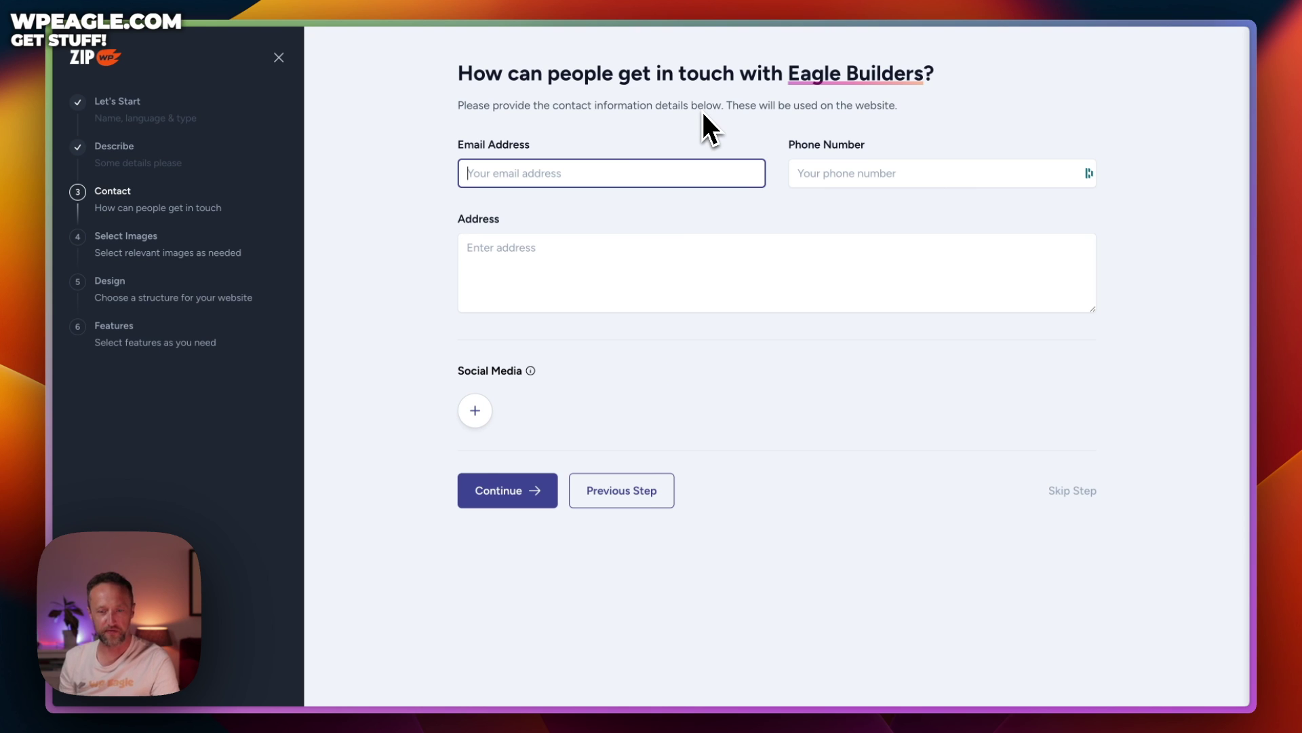
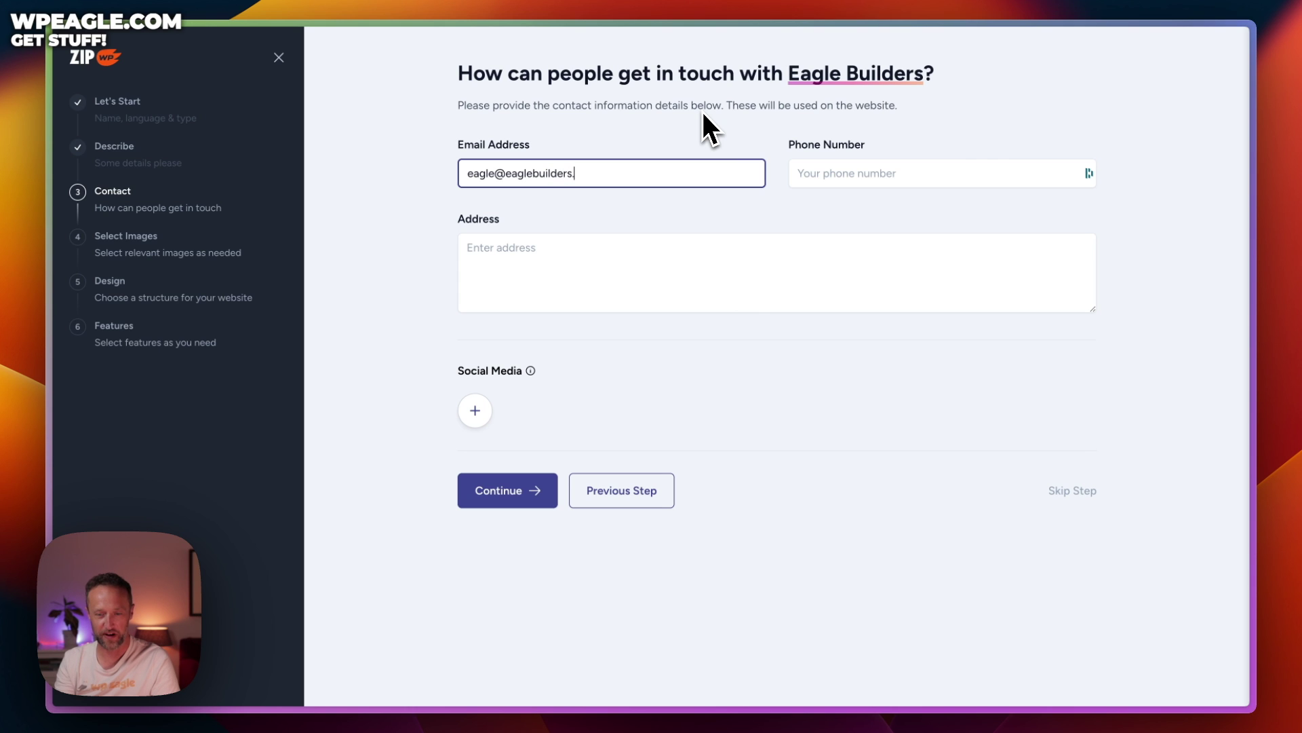
# Enter the business e-mail, phone number and street address for Eagle Builders
pyautogui.press('Tab')
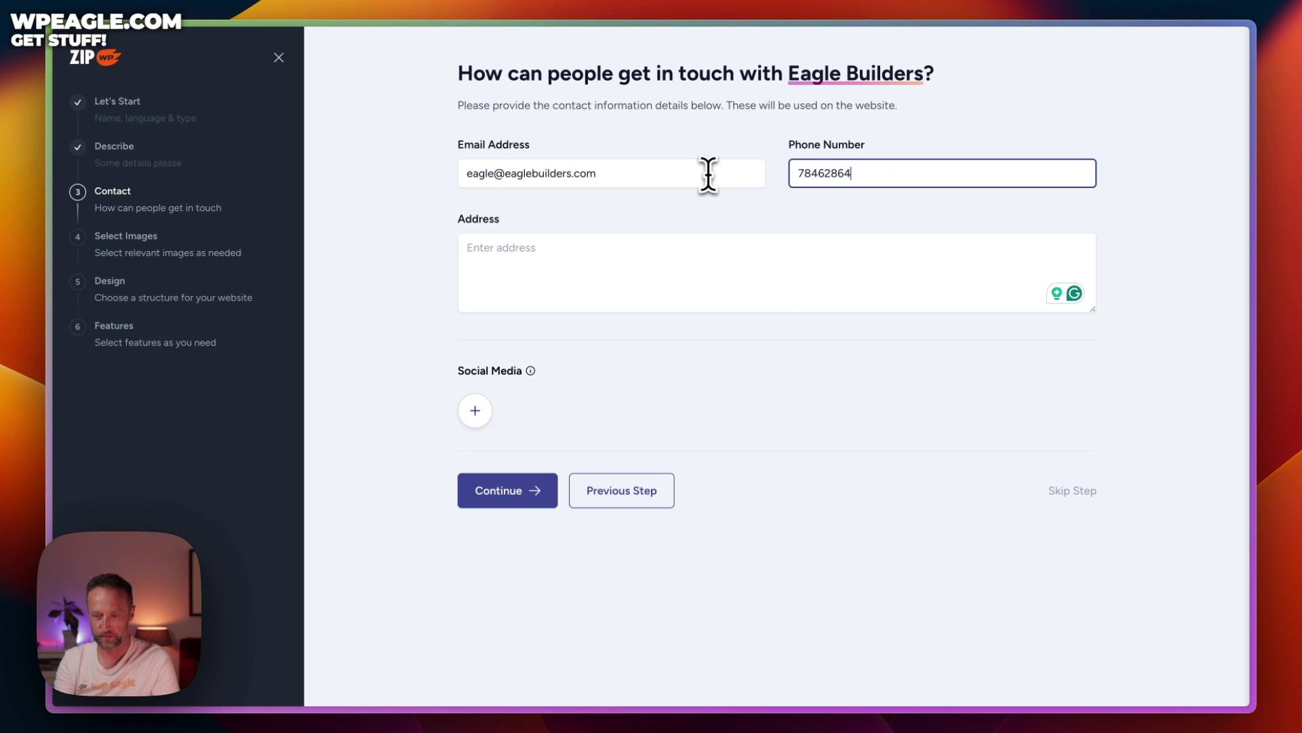
pyautogui.press('Tab')
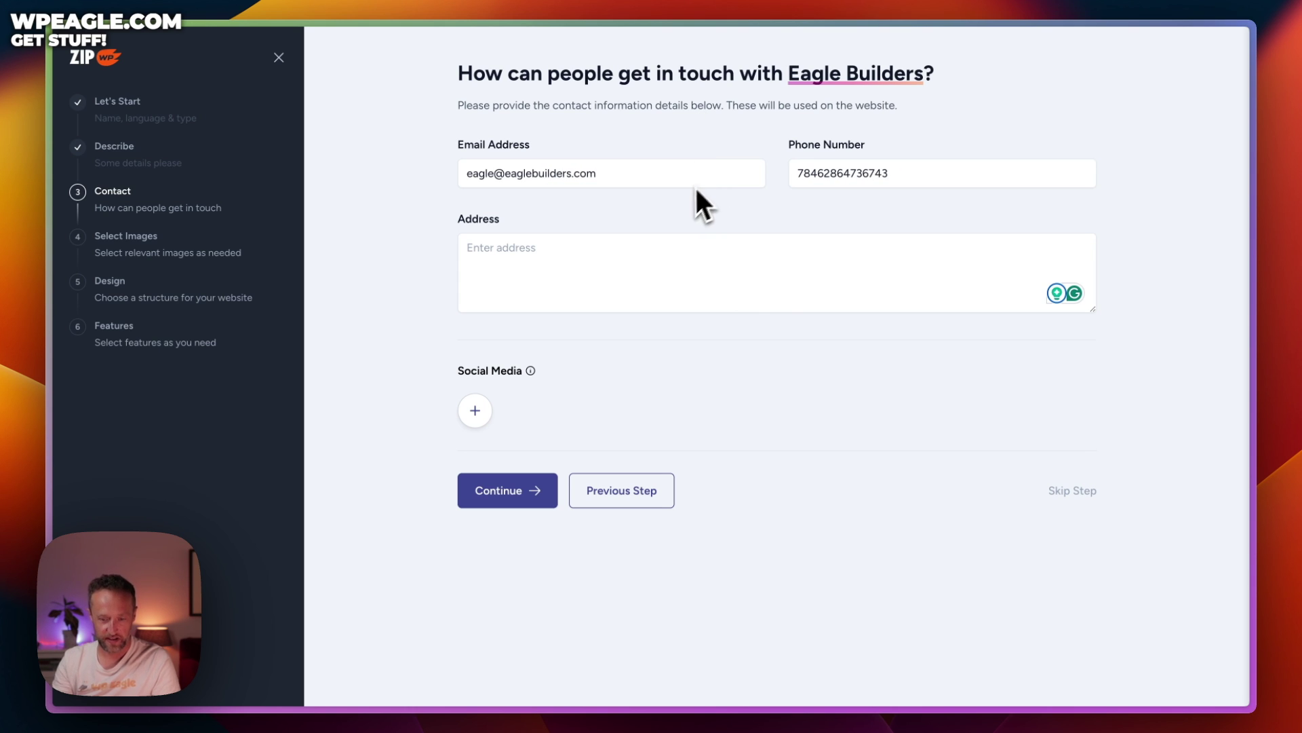
pyautogui.click(623, 271)
pyautogui.write('Some Steet, Some Place, London')
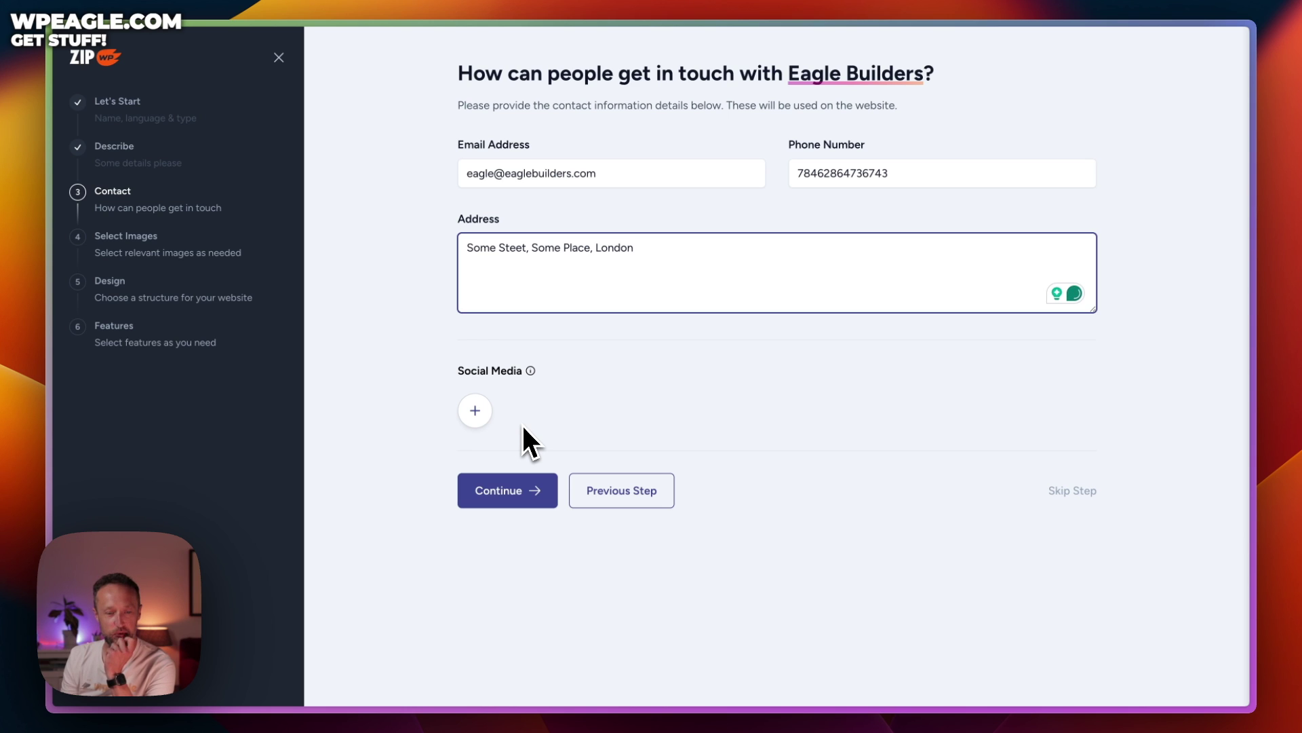
# Add a Facebook profile link under Social Media
pyautogui.click(476, 411)
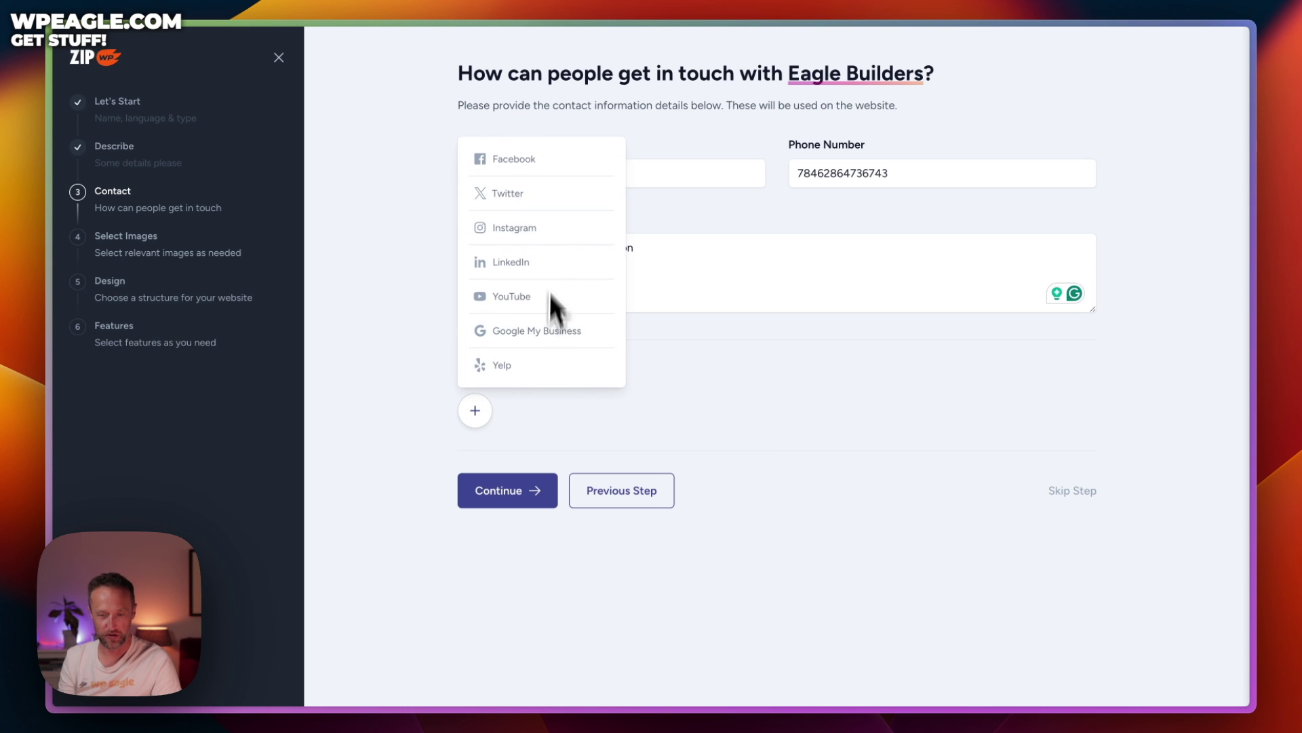
pyautogui.click(540, 160)
pyautogui.click(627, 408)
pyautogui.write('https://facebook.com/eaglebuilder')
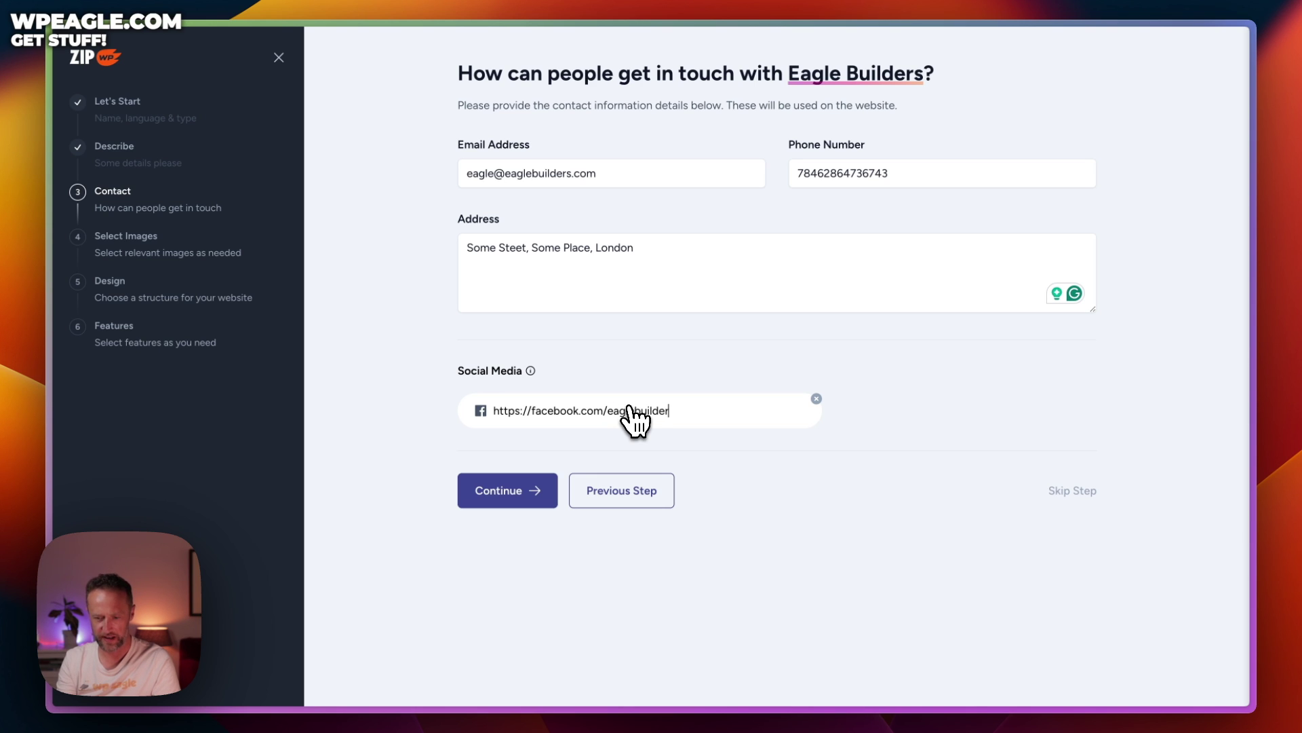
pyautogui.write('s')
pyautogui.click(705, 436)
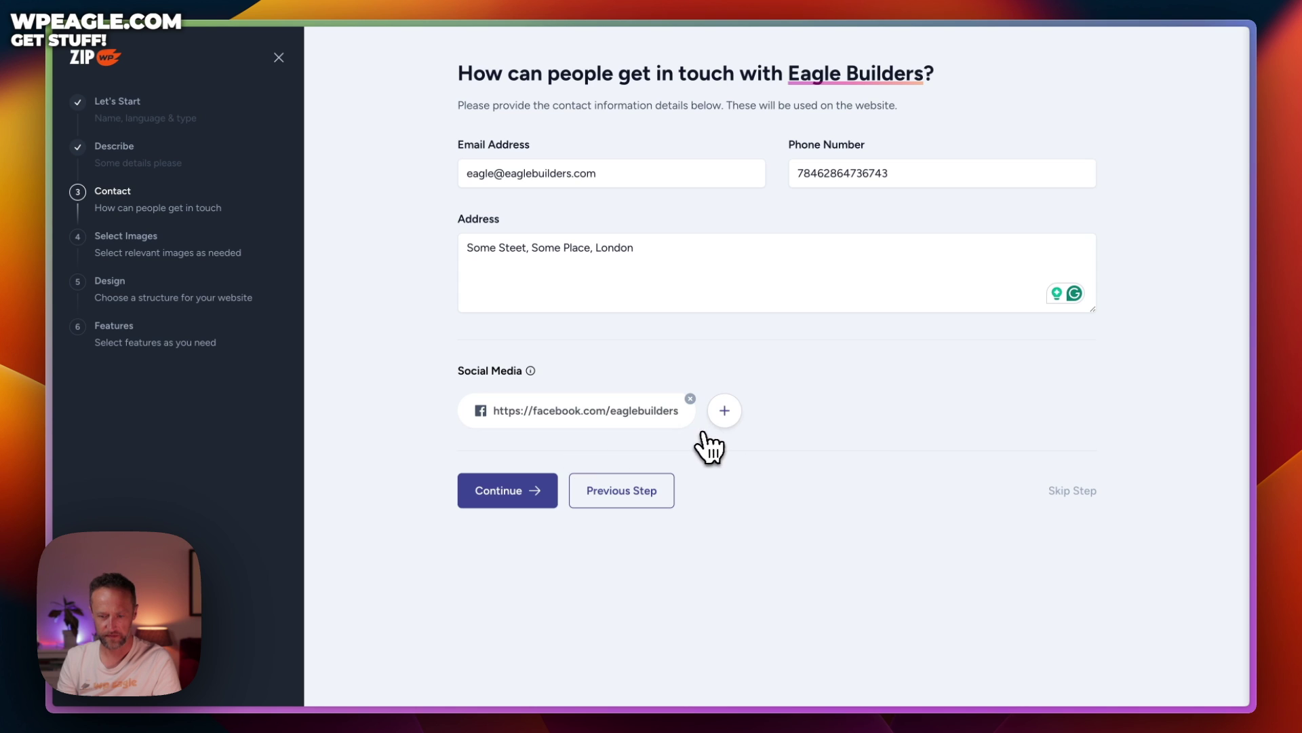
# Add an Instagram profile link and continue to Select Images
pyautogui.click(723, 413)
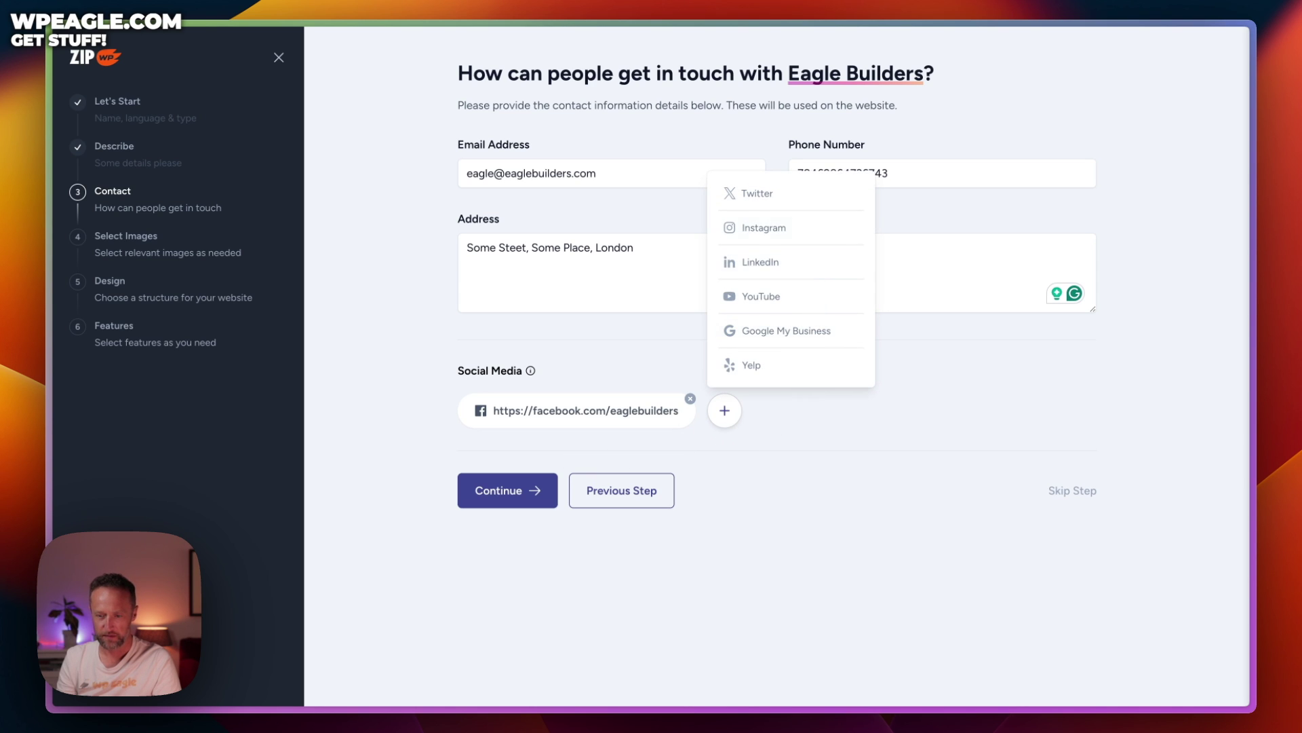
pyautogui.click(796, 227)
pyautogui.write('https://instagram.com/eaglebuil')
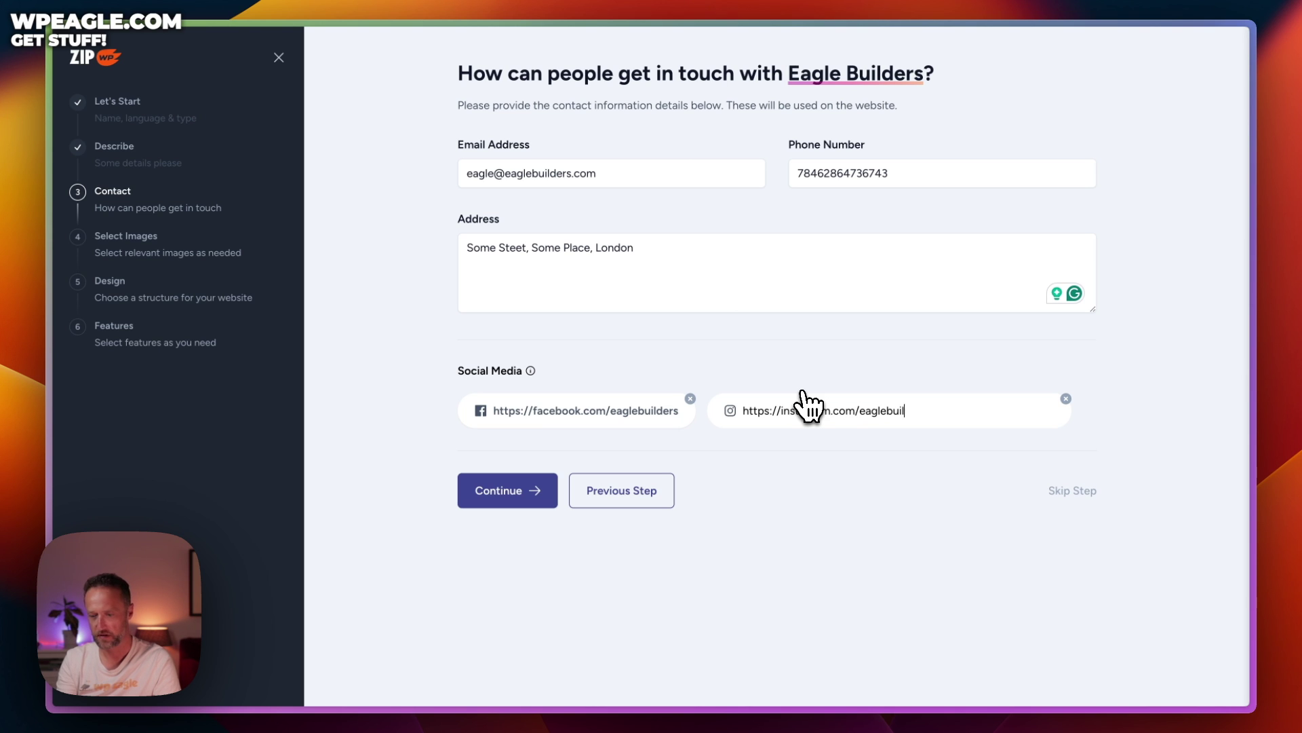
pyautogui.write('s')
pyautogui.press('Return')
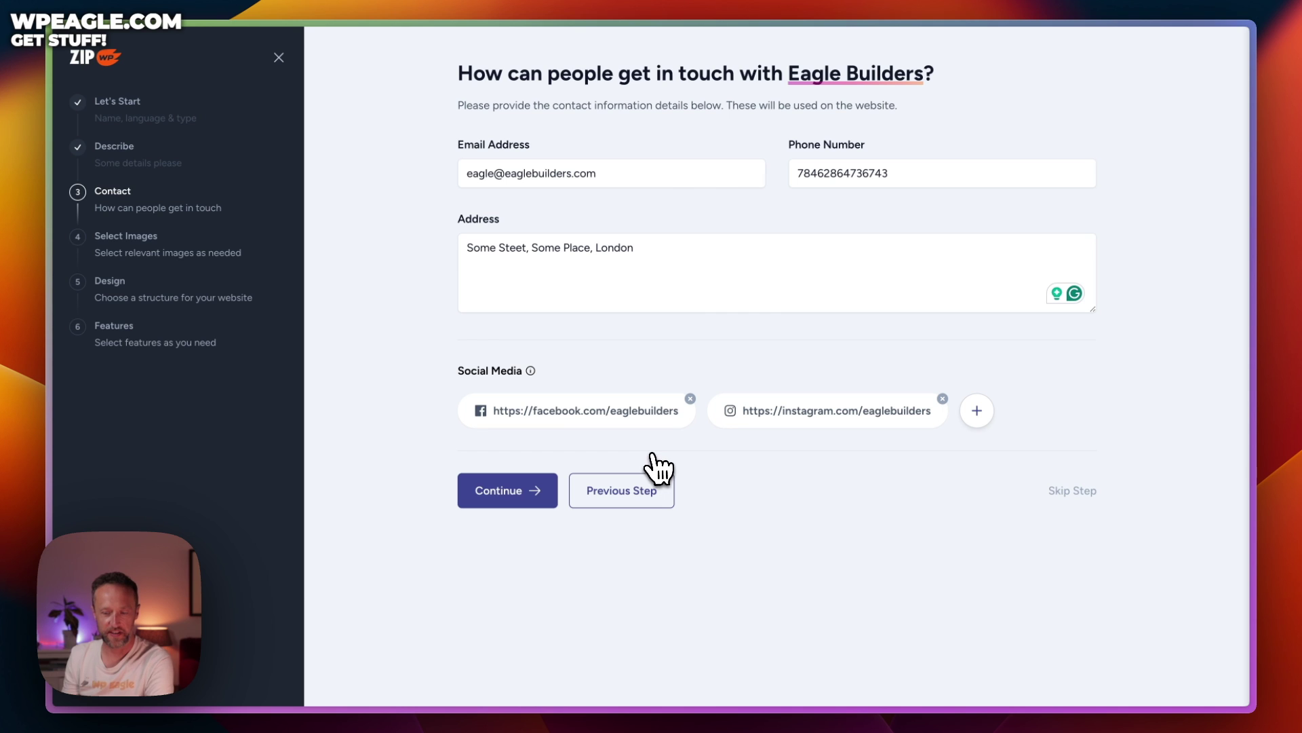
pyautogui.click(523, 489)
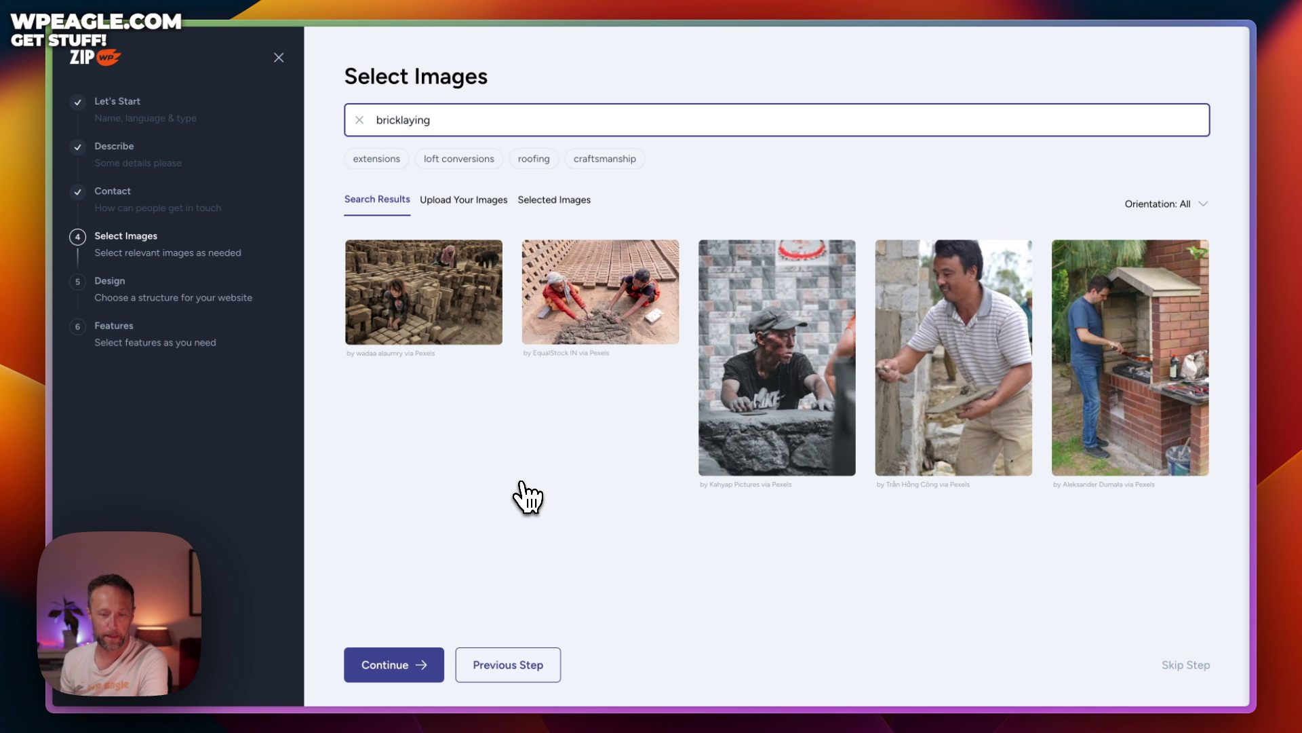
# Select the bricklayer-with-trowel photo and switch the image search to 'loft conversions'
pyautogui.click(464, 200)
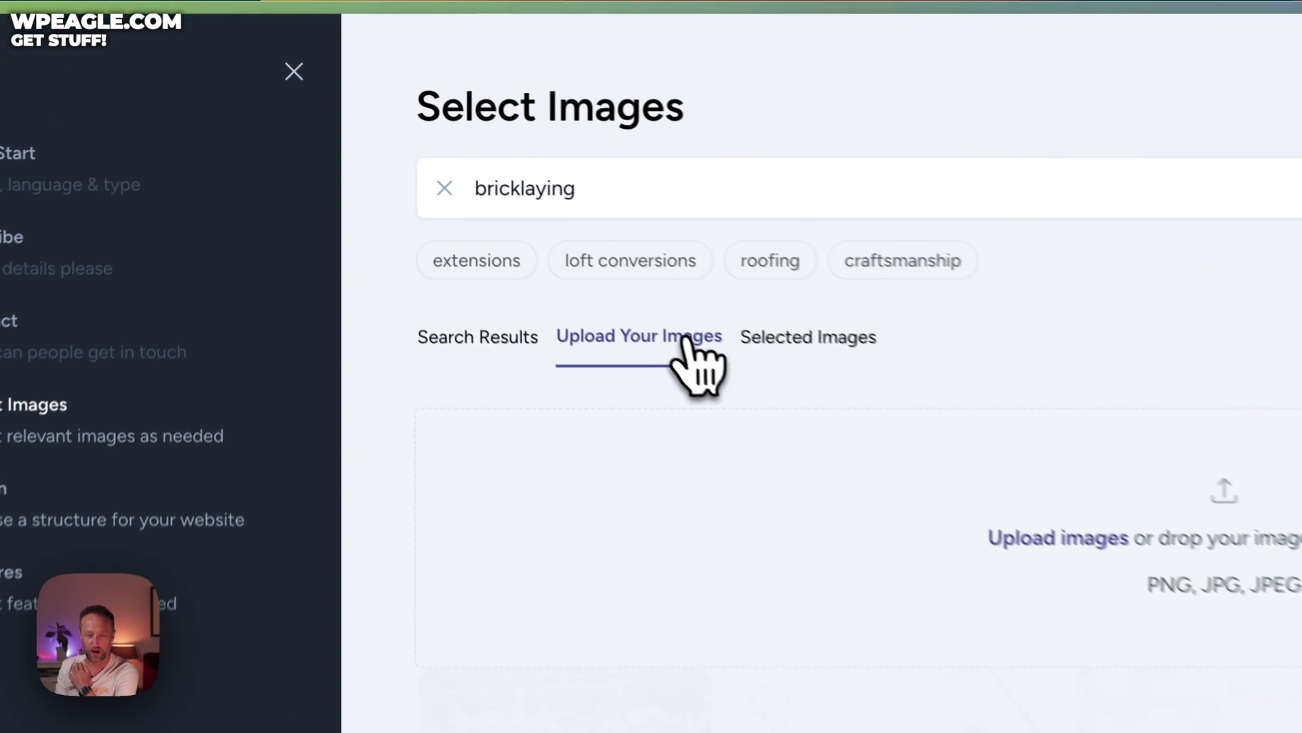
pyautogui.click(536, 369)
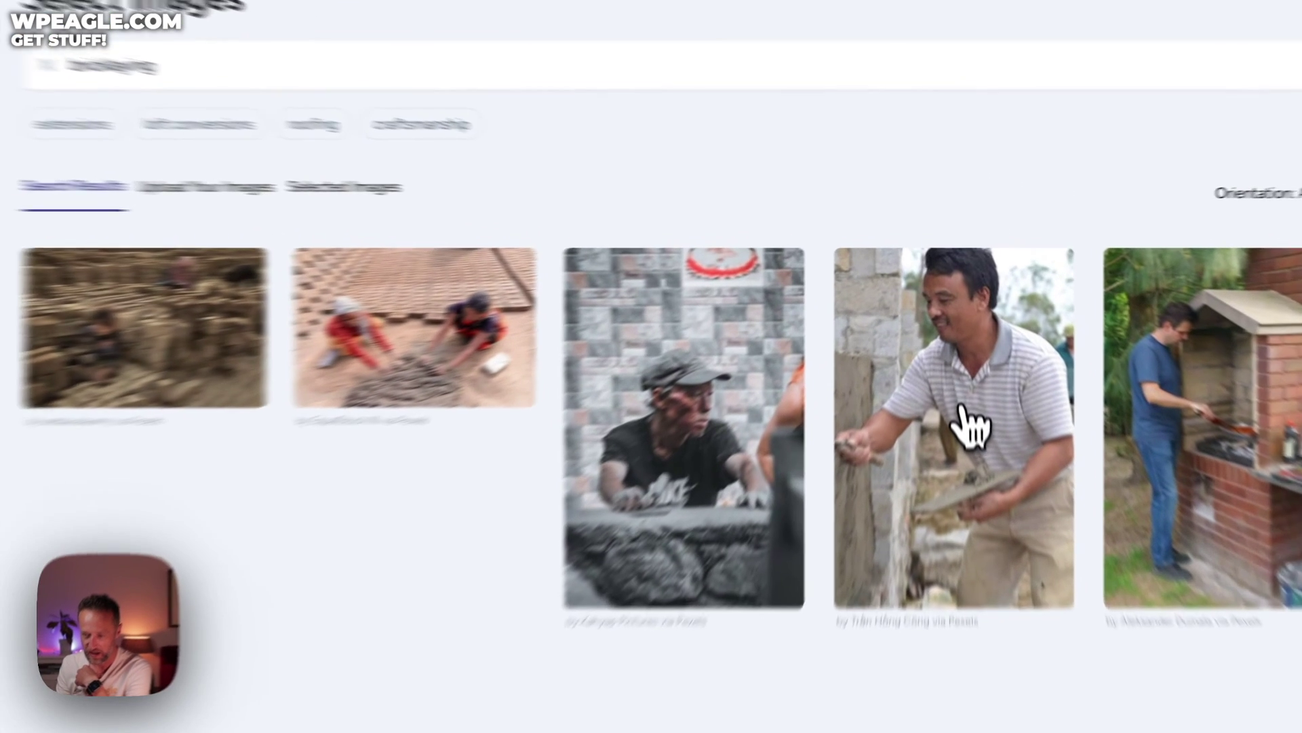
pyautogui.click(987, 385)
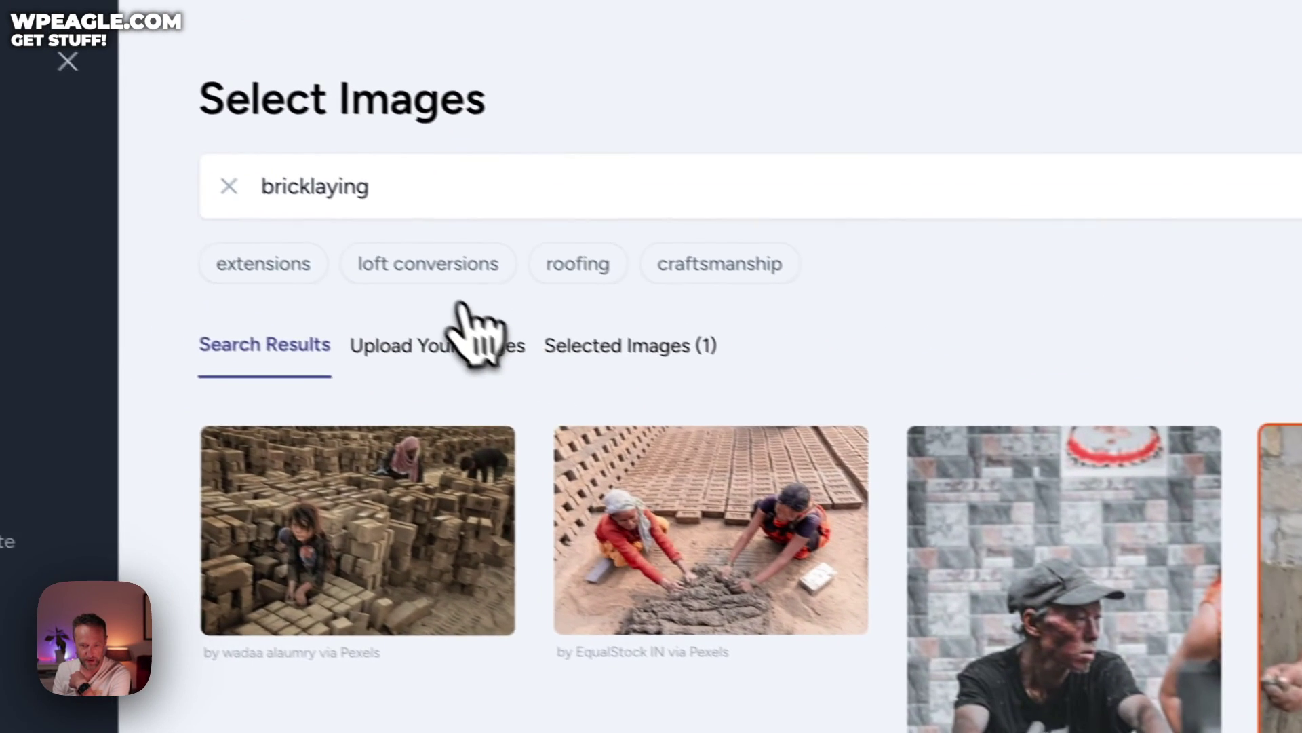
pyautogui.click(169, 166)
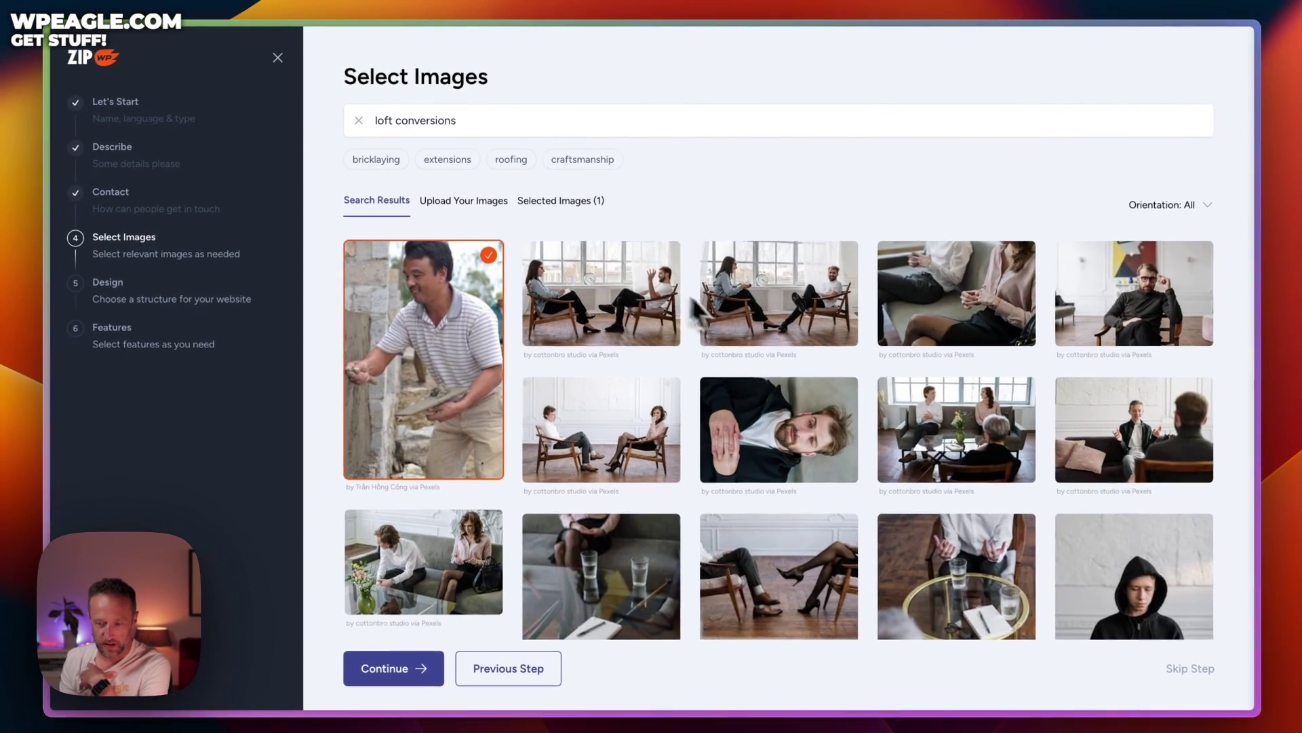
pyautogui.scroll(-5, 729, 312)
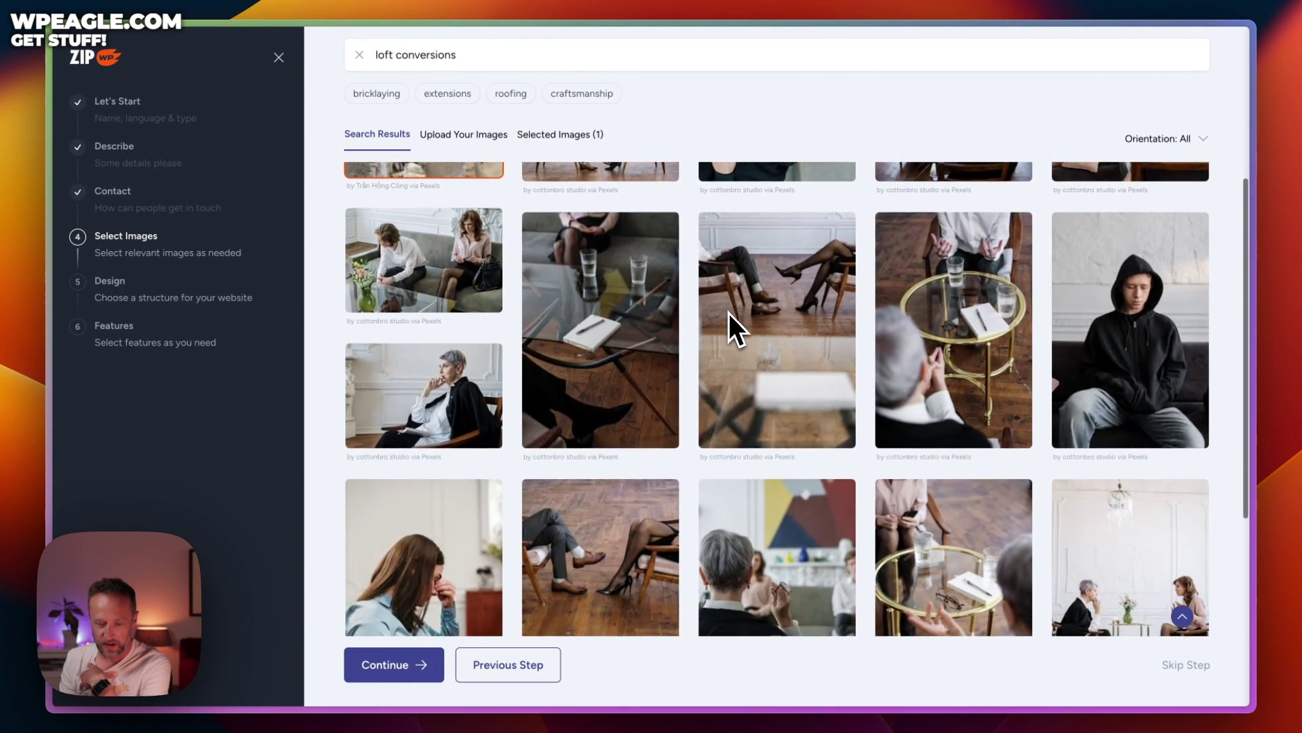
pyautogui.scroll(5, 728, 312)
pyautogui.moveTo(482, 132); pyautogui.dragTo(343, 119)
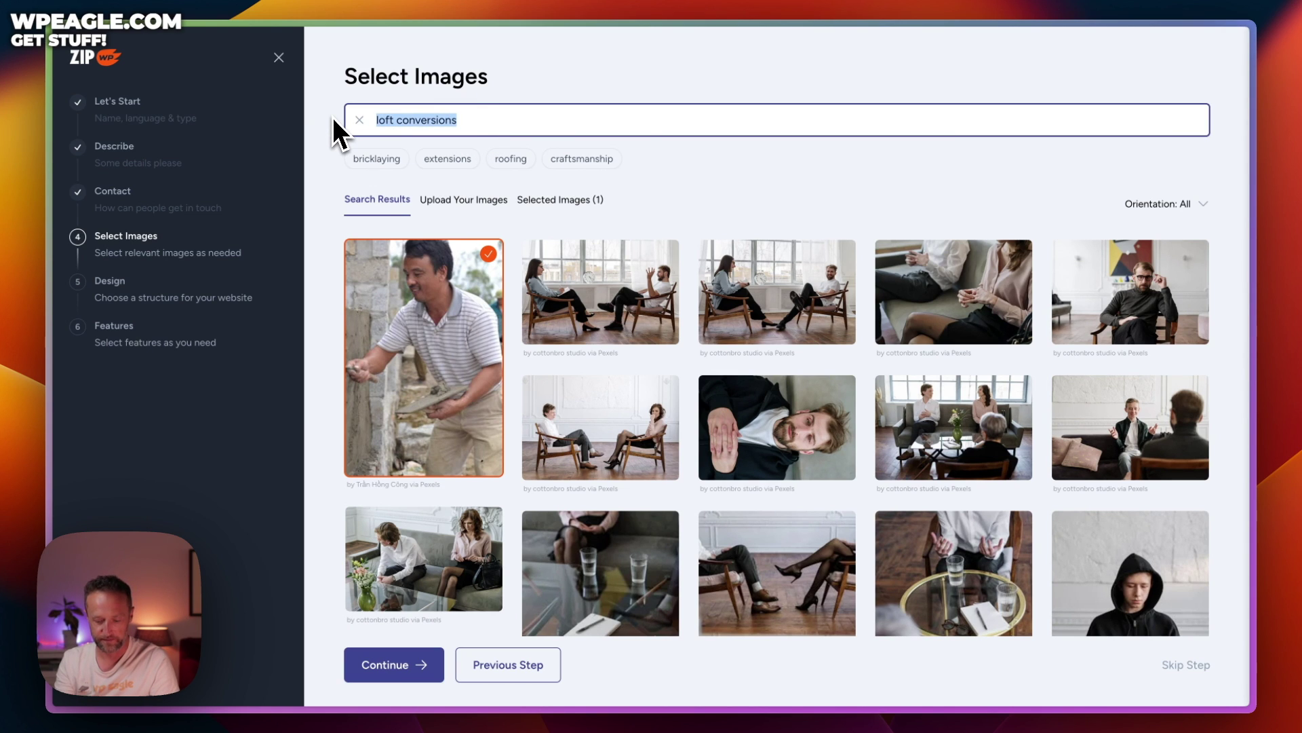
# Search images for 'construction' and select the concrete-pouring and cranes-over-tower-block photos
pyautogui.write('construction')
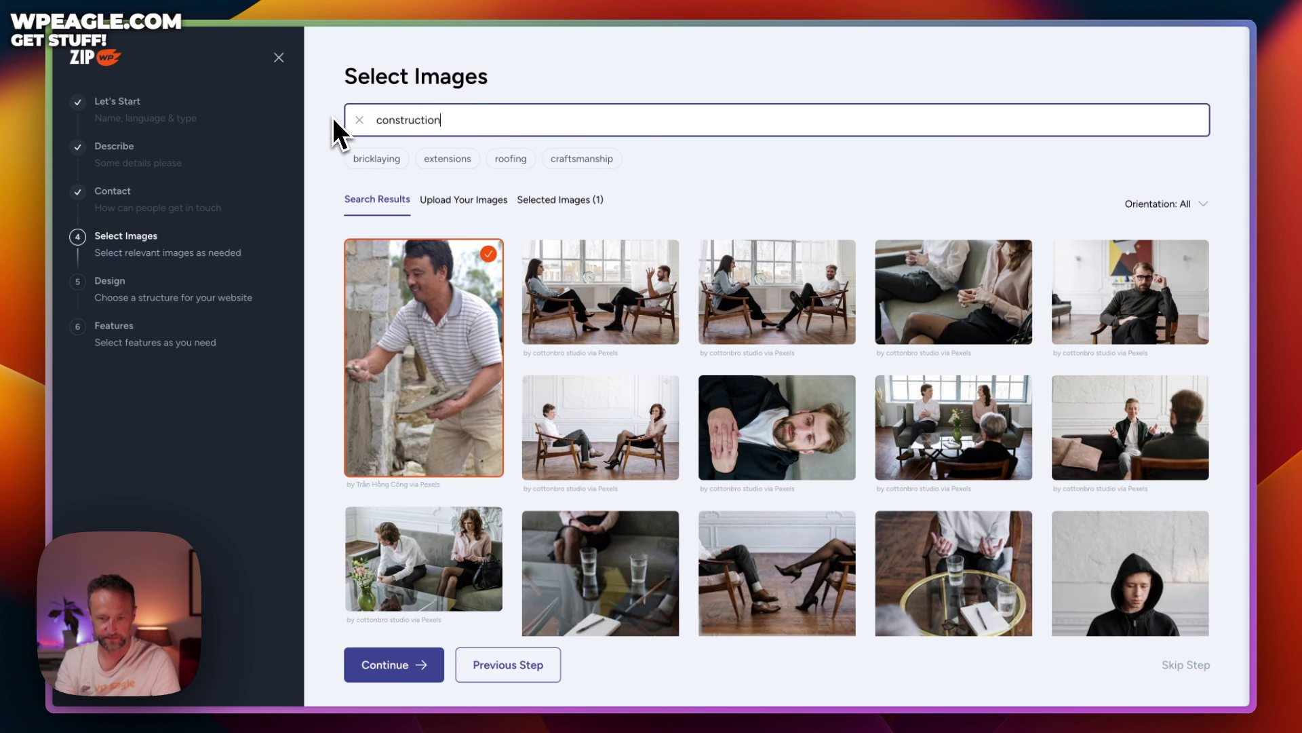
pyautogui.press('Return')
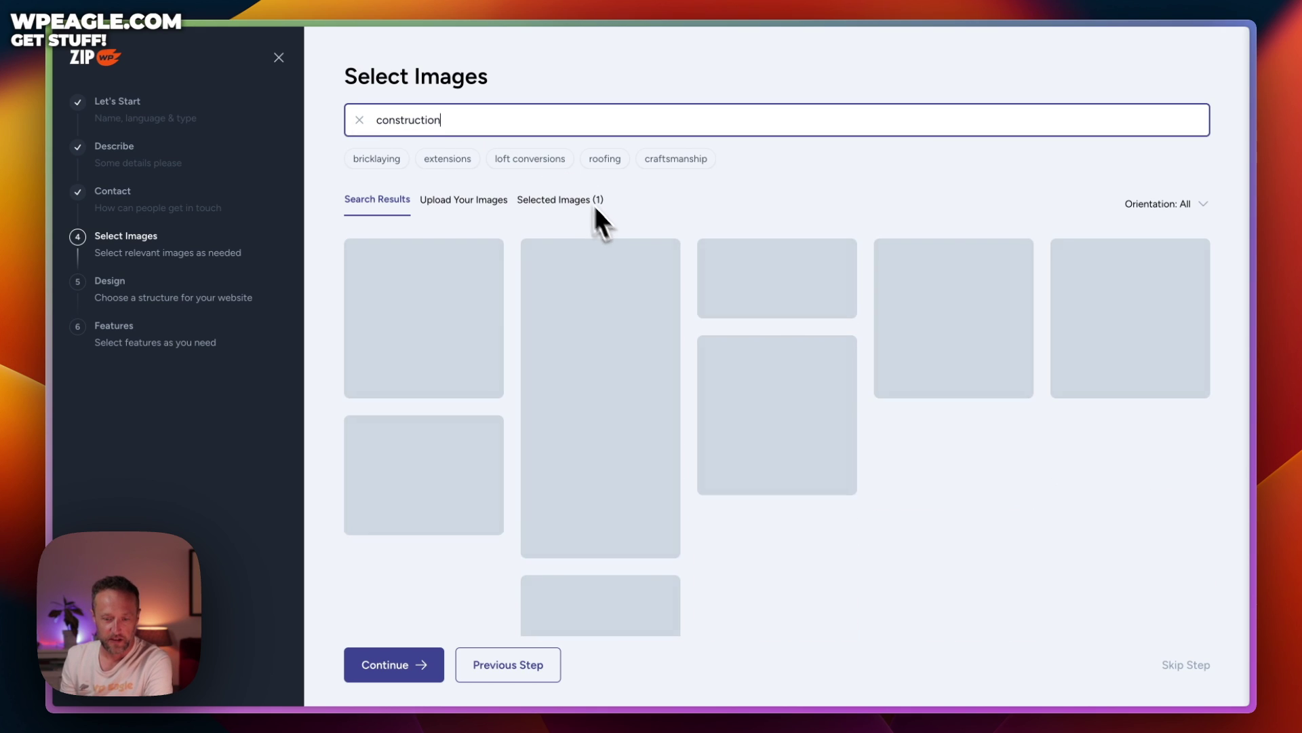
pyautogui.scroll(-1, 790, 293)
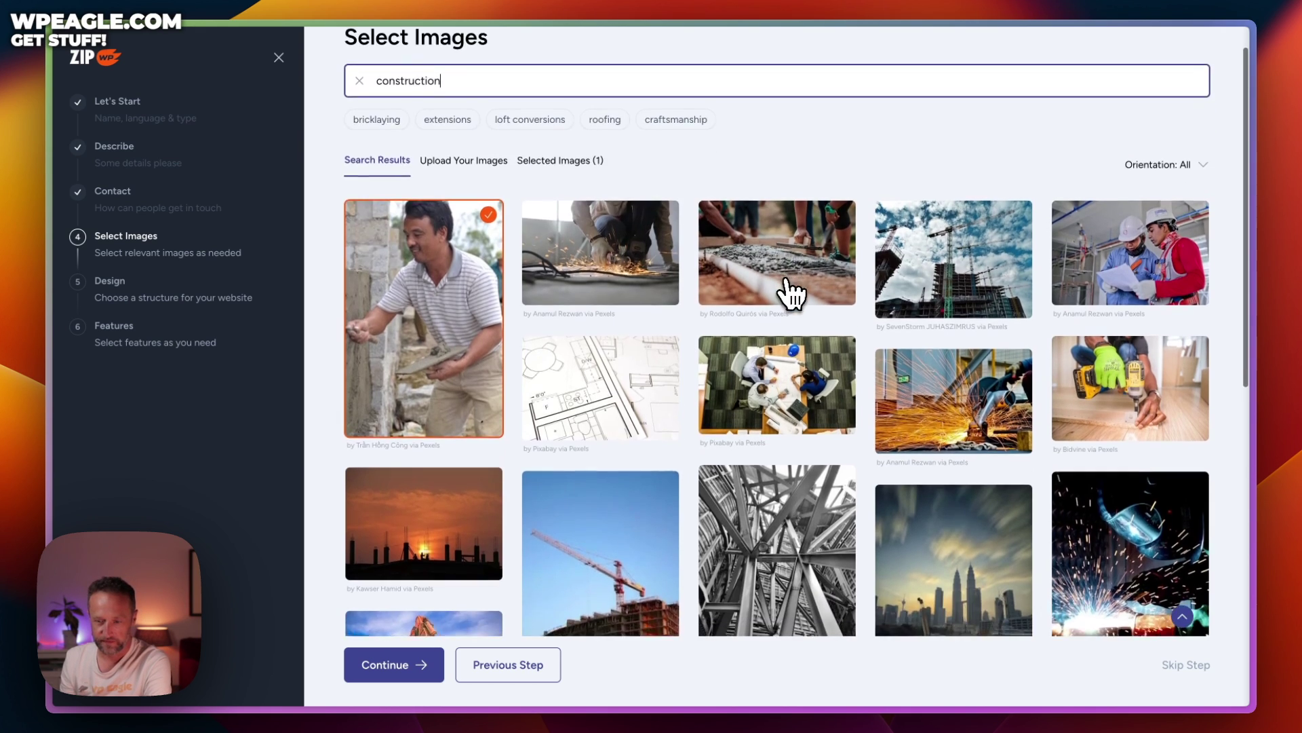
pyautogui.click(788, 288)
pyautogui.click(940, 253)
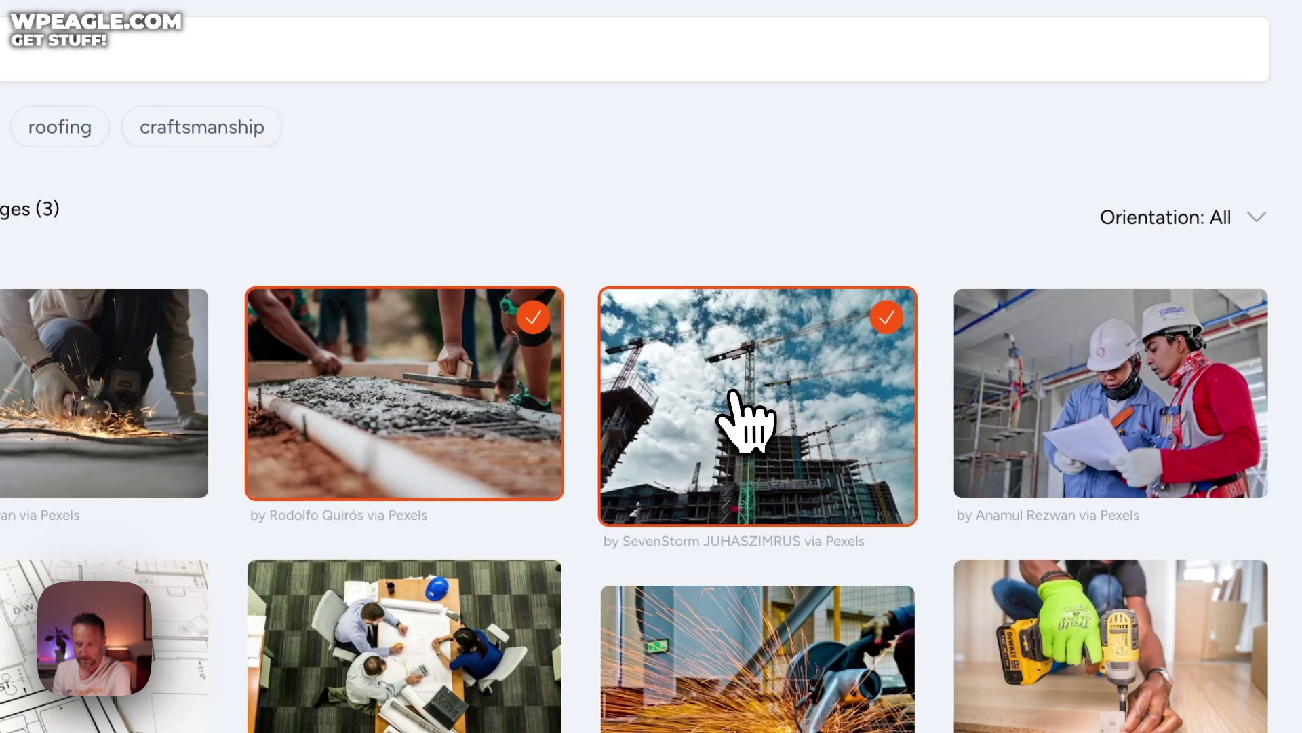
# Add the hammer-and-nails, sunset crane and stone wall photos, reaching six selected images
pyautogui.scroll(-5, 734, 394)
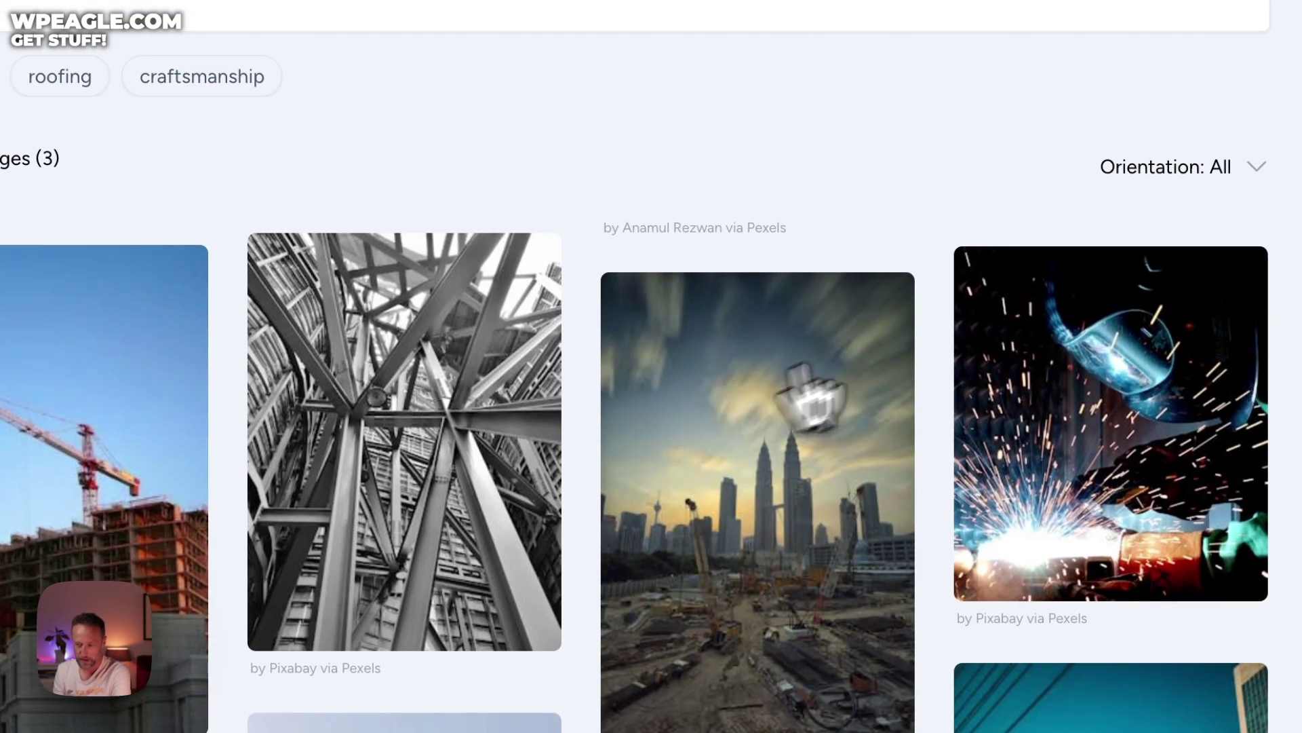
pyautogui.scroll(-10, 808, 397)
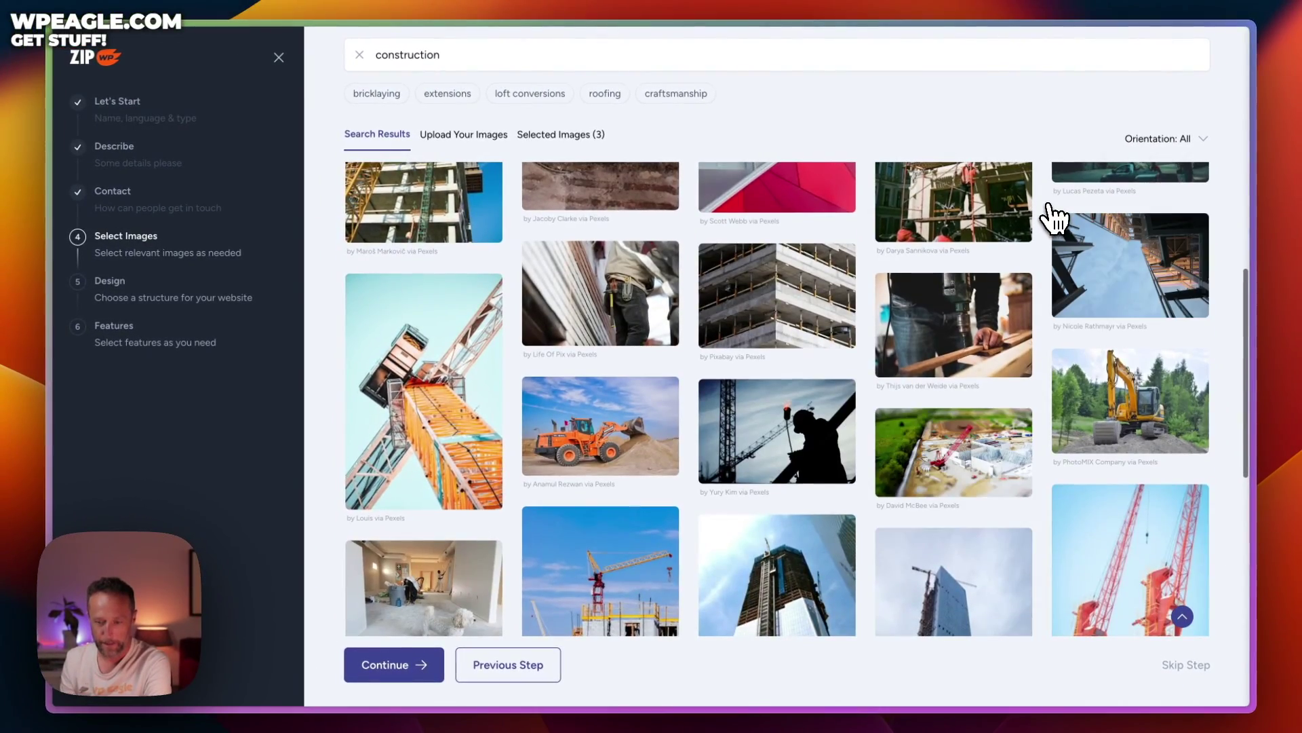
pyautogui.scroll(-5, 983, 212)
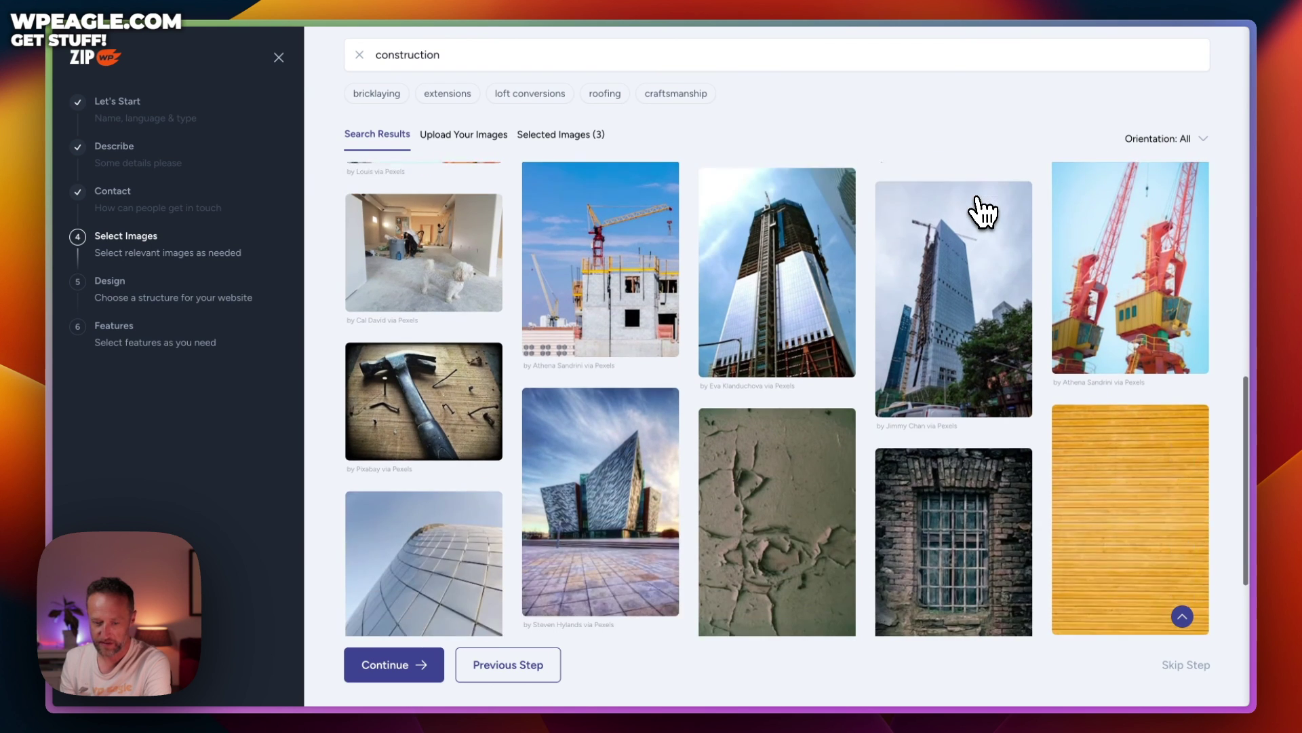
pyautogui.scroll(-1, 984, 212)
pyautogui.click(424, 352)
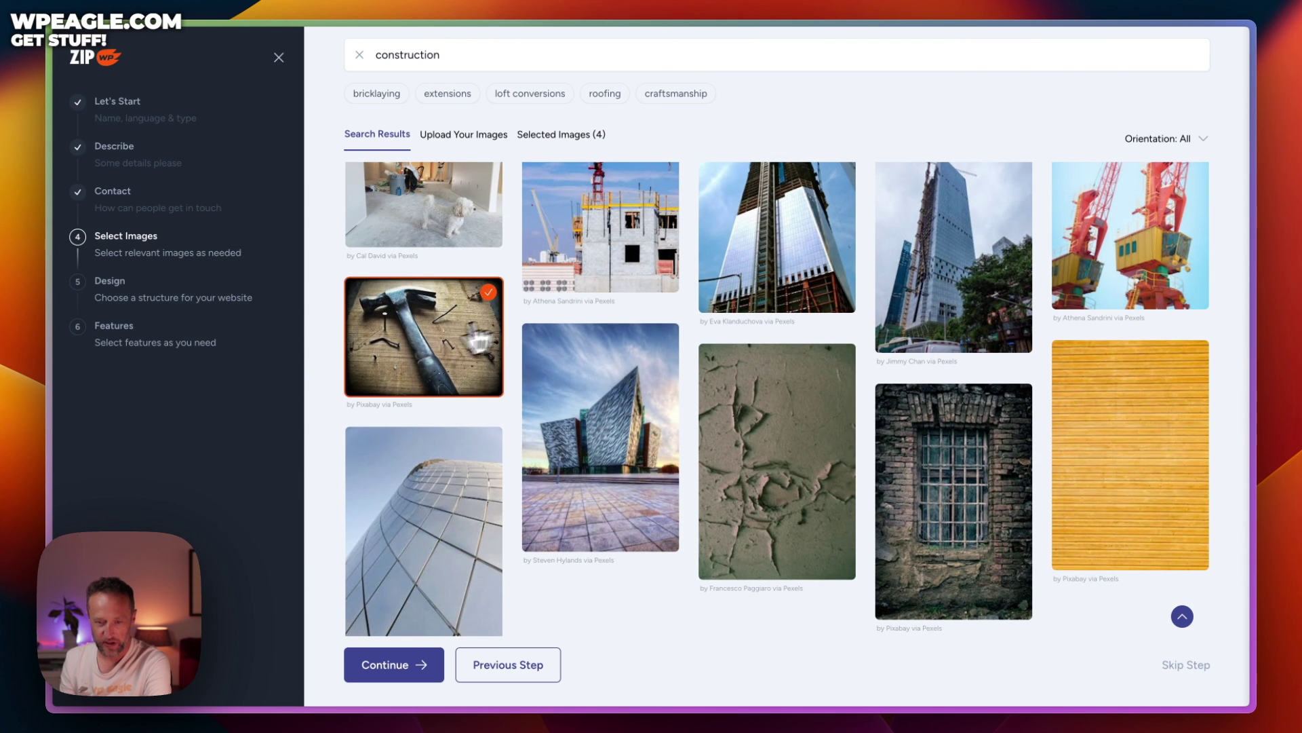
pyautogui.scroll(-12, 666, 227)
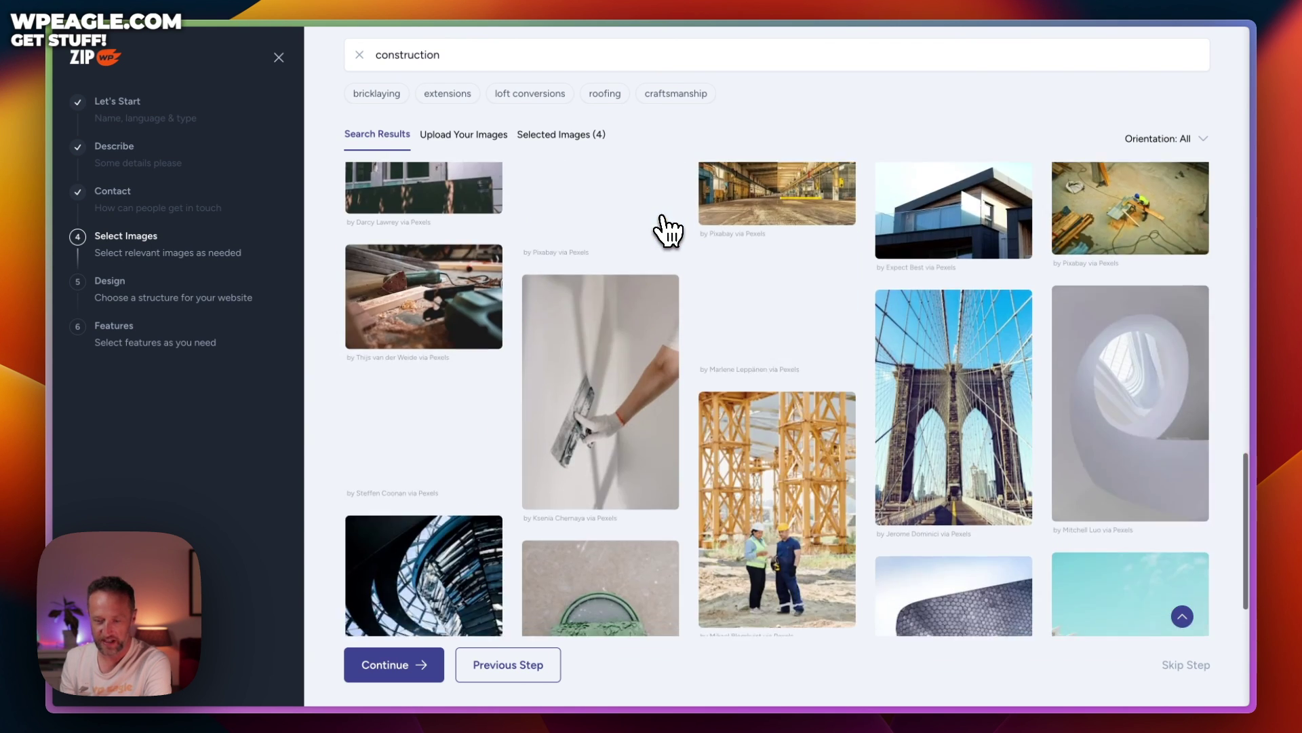
pyautogui.scroll(-2, 666, 230)
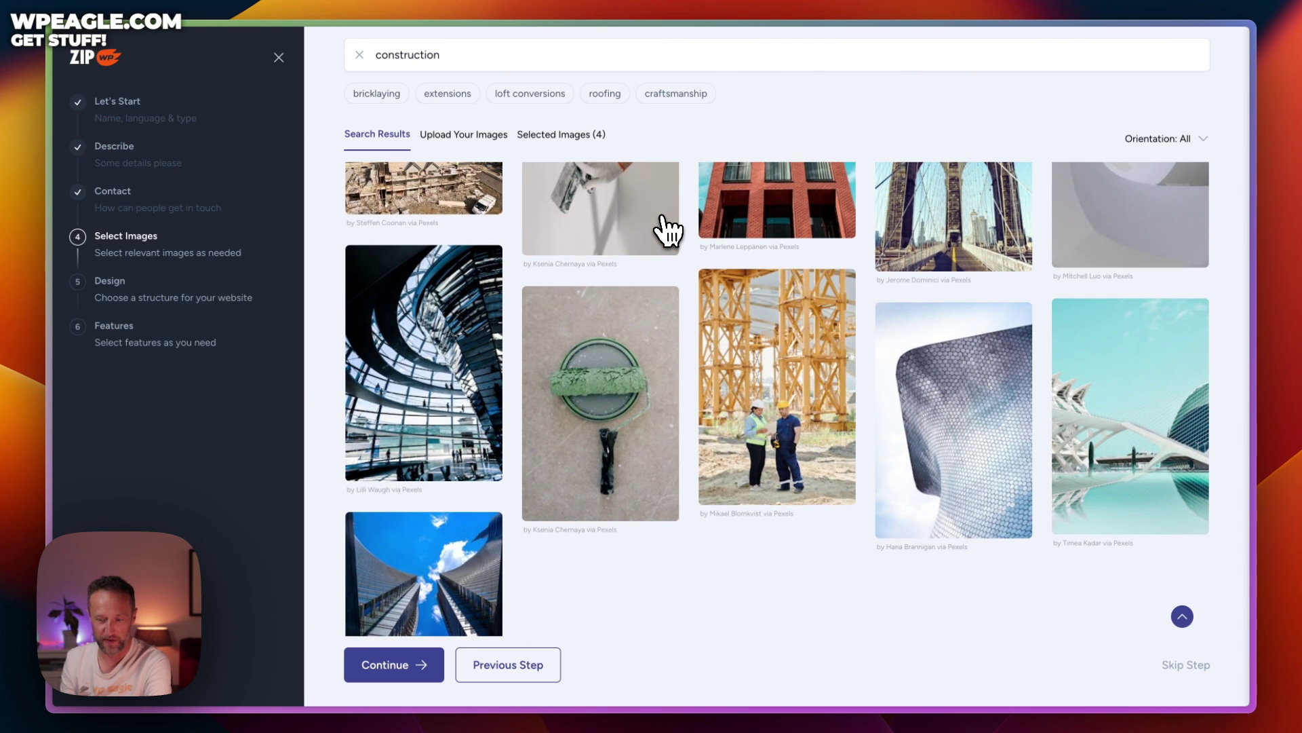
pyautogui.scroll(10, 668, 231)
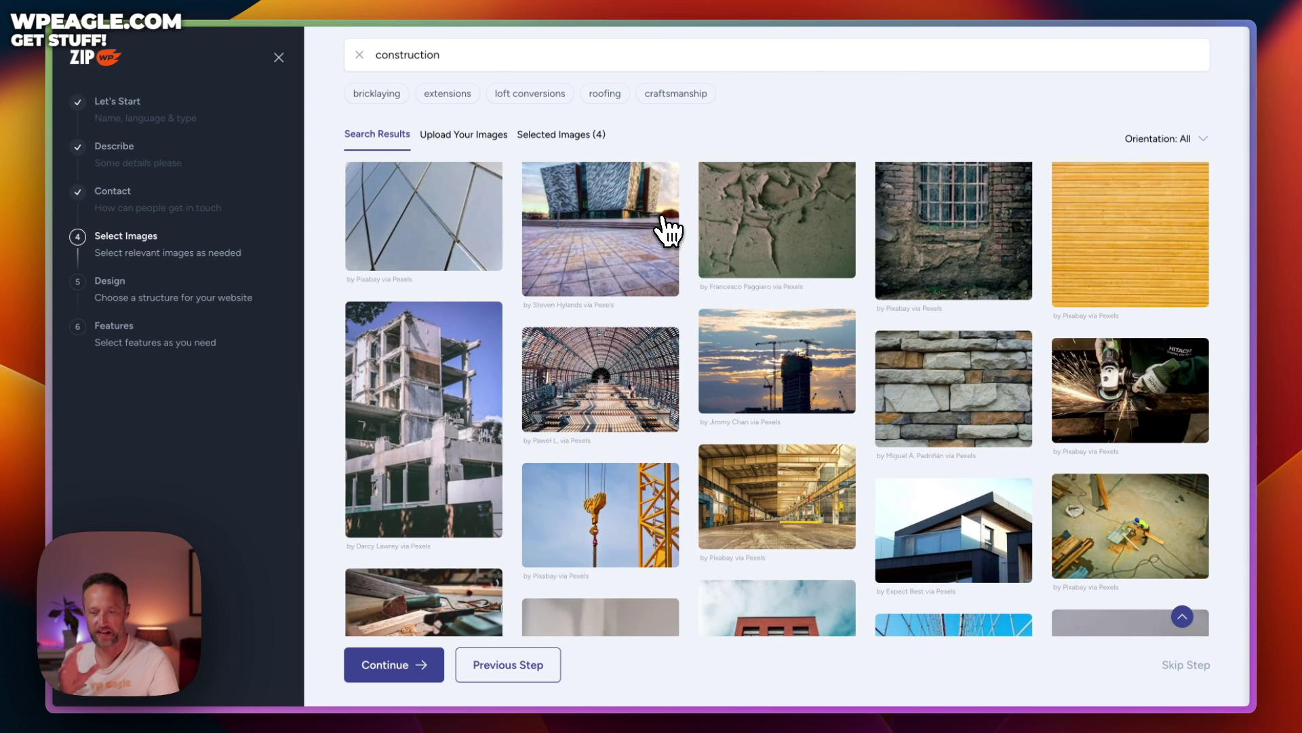
pyautogui.click(804, 397)
pyautogui.click(925, 407)
pyautogui.scroll(-8, 943, 409)
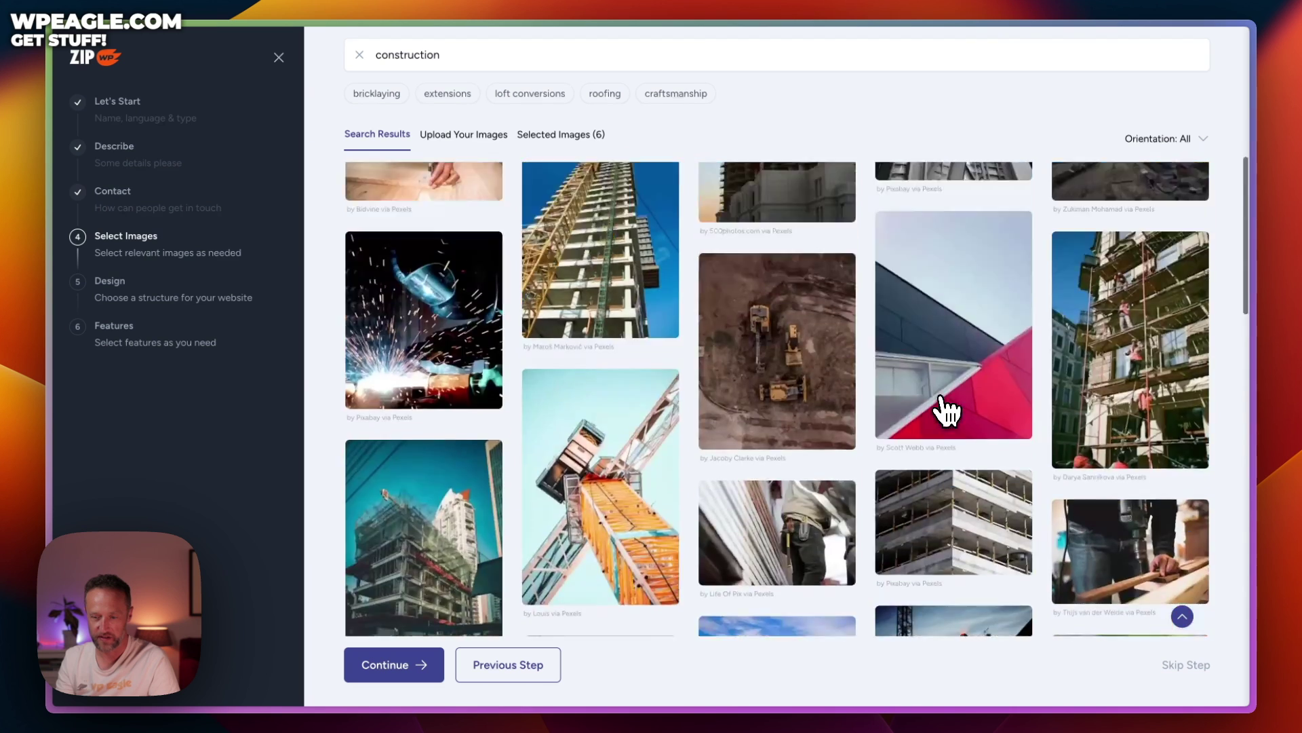
pyautogui.scroll(15, 943, 407)
pyautogui.doubleClick(420, 120)
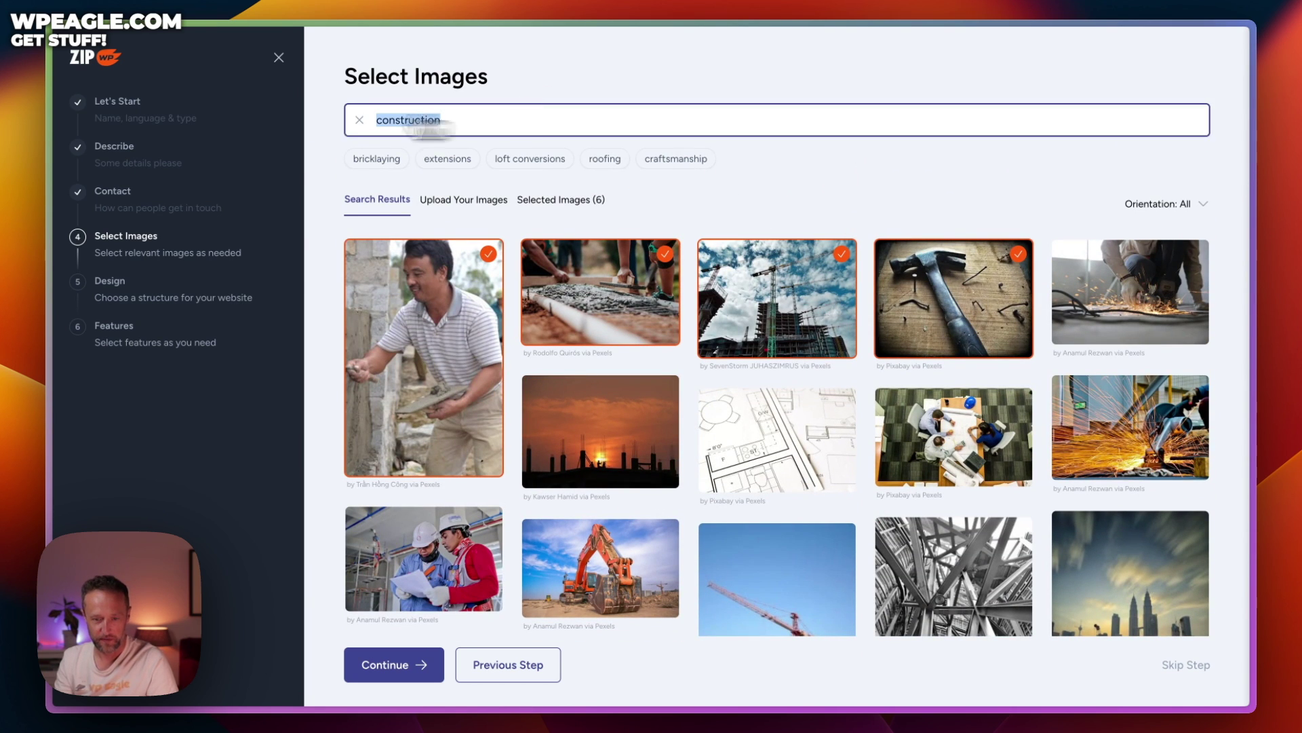
# Search 'construction worker' and add the men-talking, white hard hat, hi-vis and yellow hard hat photos
pyautogui.click(474, 122)
pyautogui.write('worker')
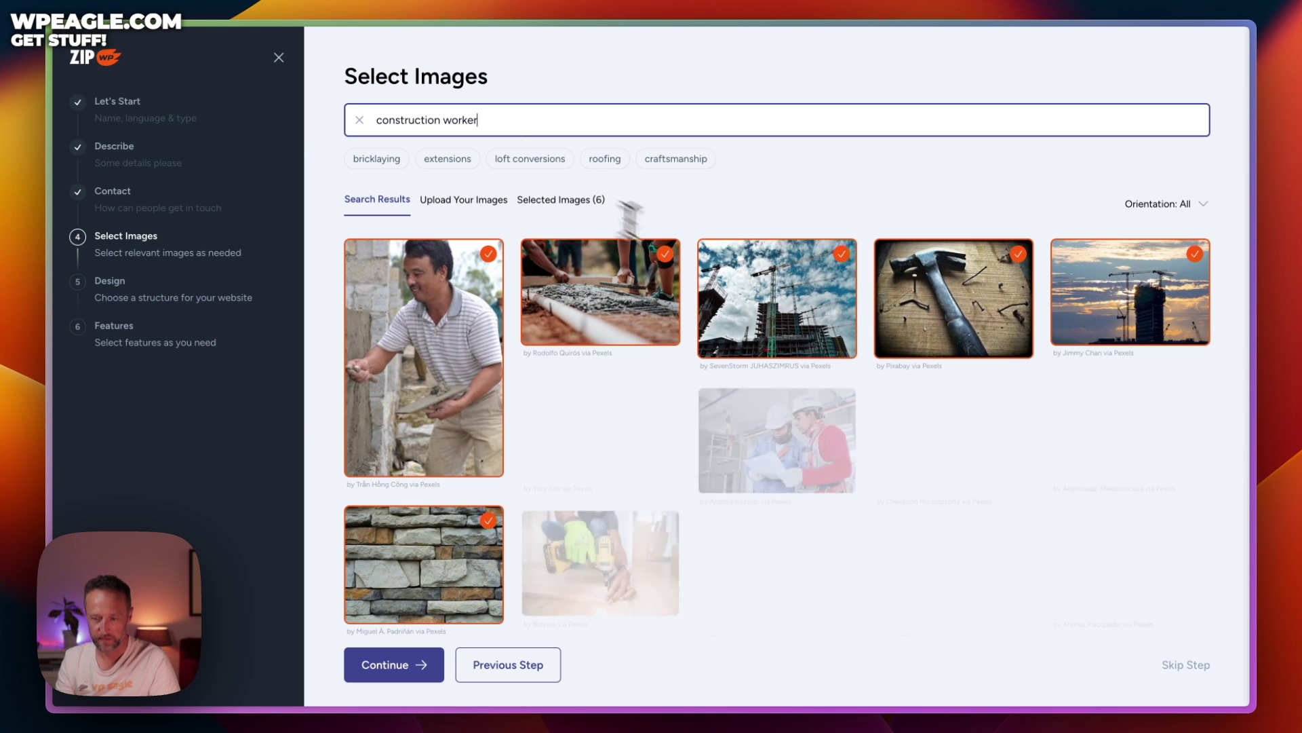
pyautogui.scroll(-2, 630, 216)
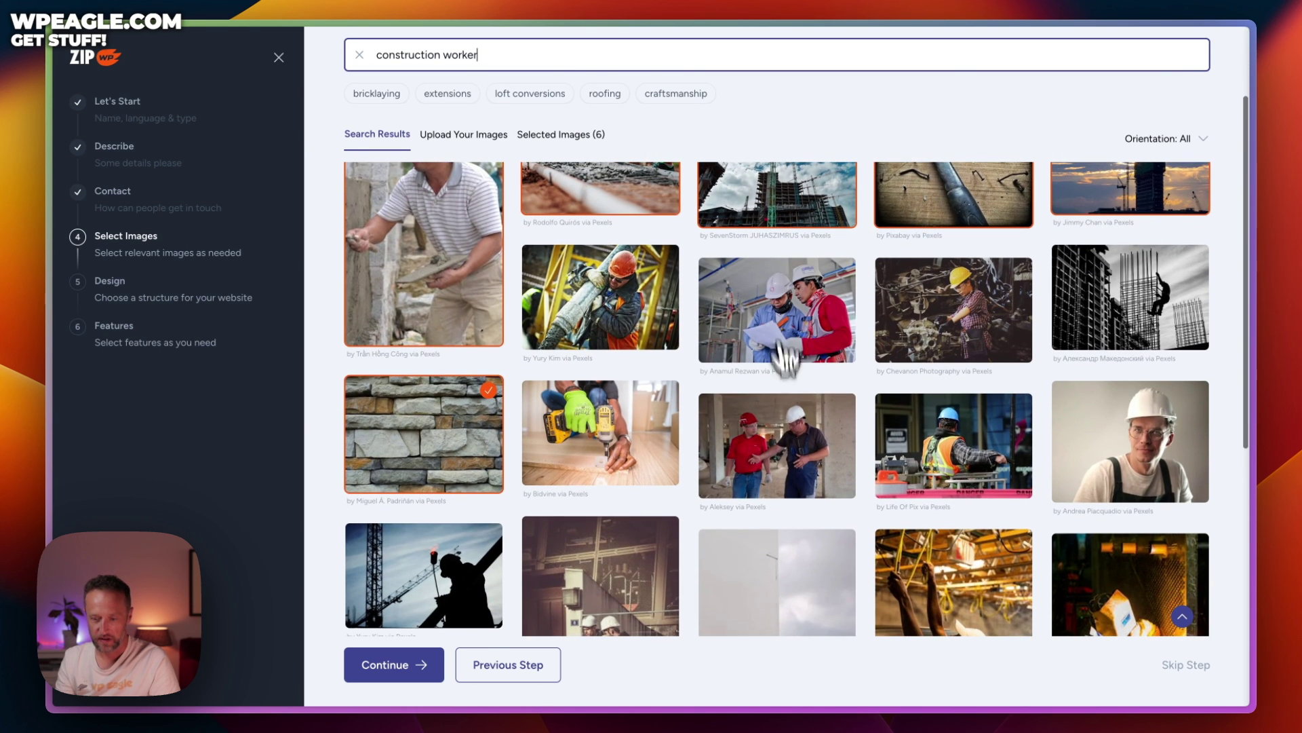
pyautogui.click(780, 449)
pyautogui.click(1122, 473)
pyautogui.scroll(-3, 979, 363)
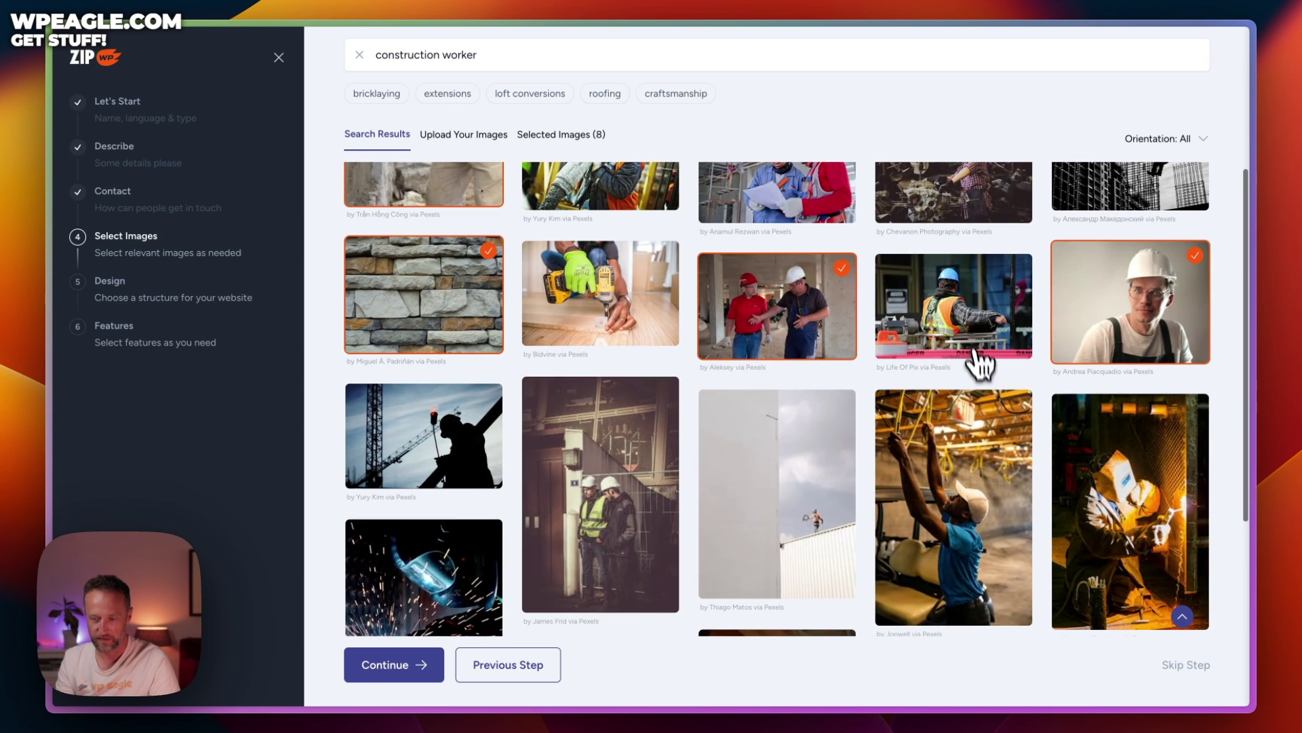
pyautogui.click(971, 322)
pyautogui.scroll(-5, 972, 322)
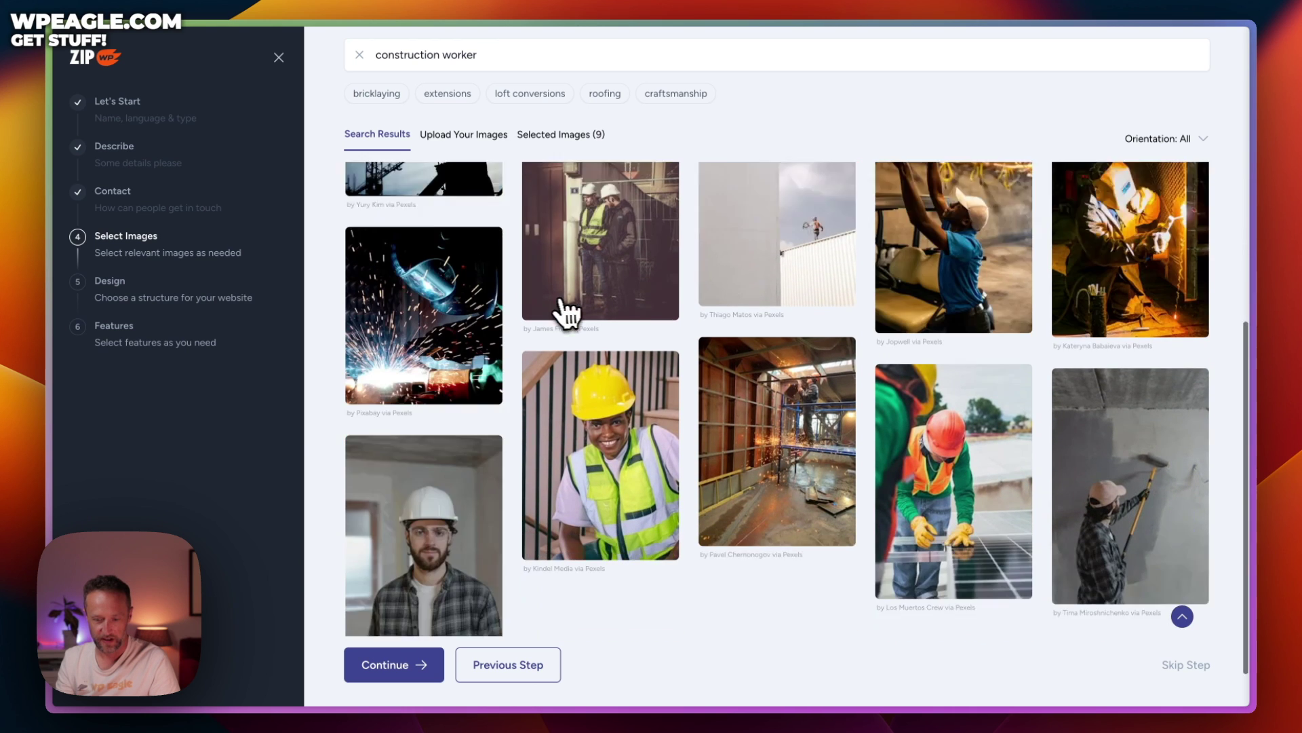
pyautogui.scroll(-2, 567, 312)
pyautogui.click(654, 378)
# Add the plaid shirt, wall-measuring, safety glasses, rolled plans, clipboard and orange helmet worker photos
pyautogui.click(445, 459)
pyautogui.scroll(-2, 702, 424)
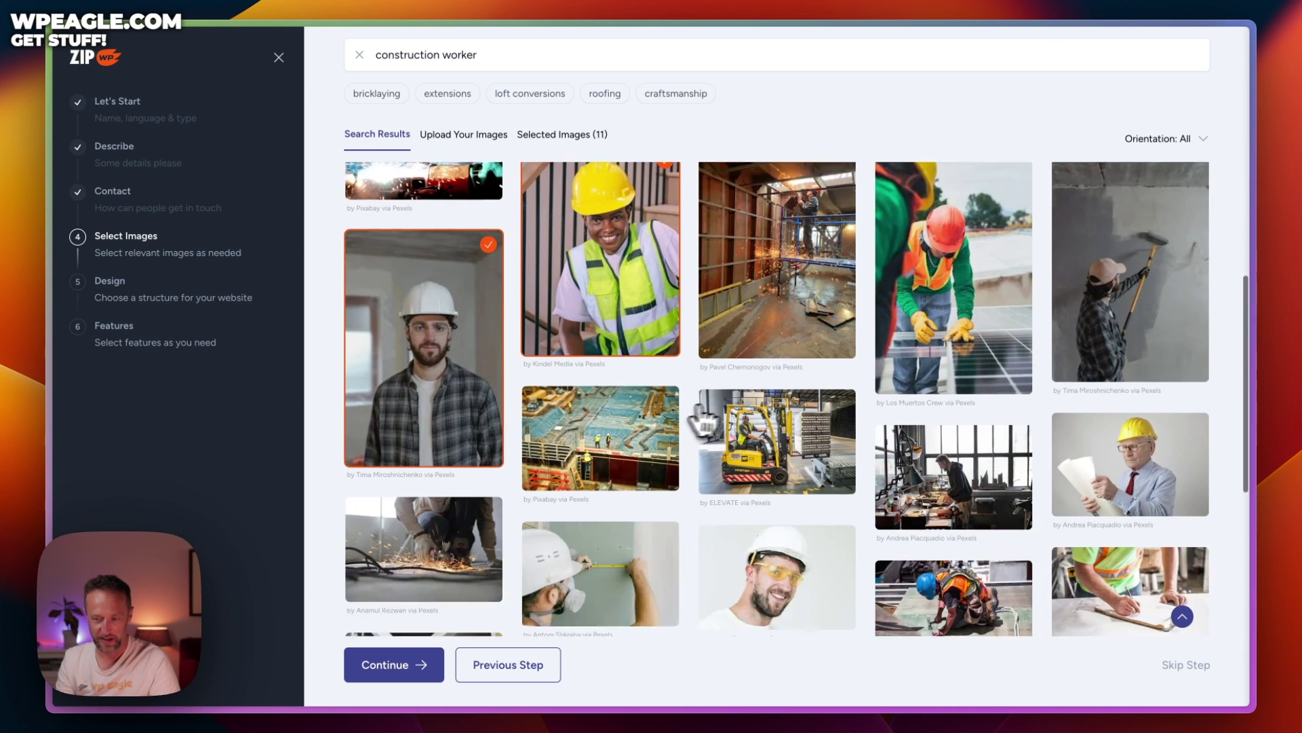
pyautogui.scroll(-2, 702, 424)
pyautogui.click(790, 458)
pyautogui.click(628, 466)
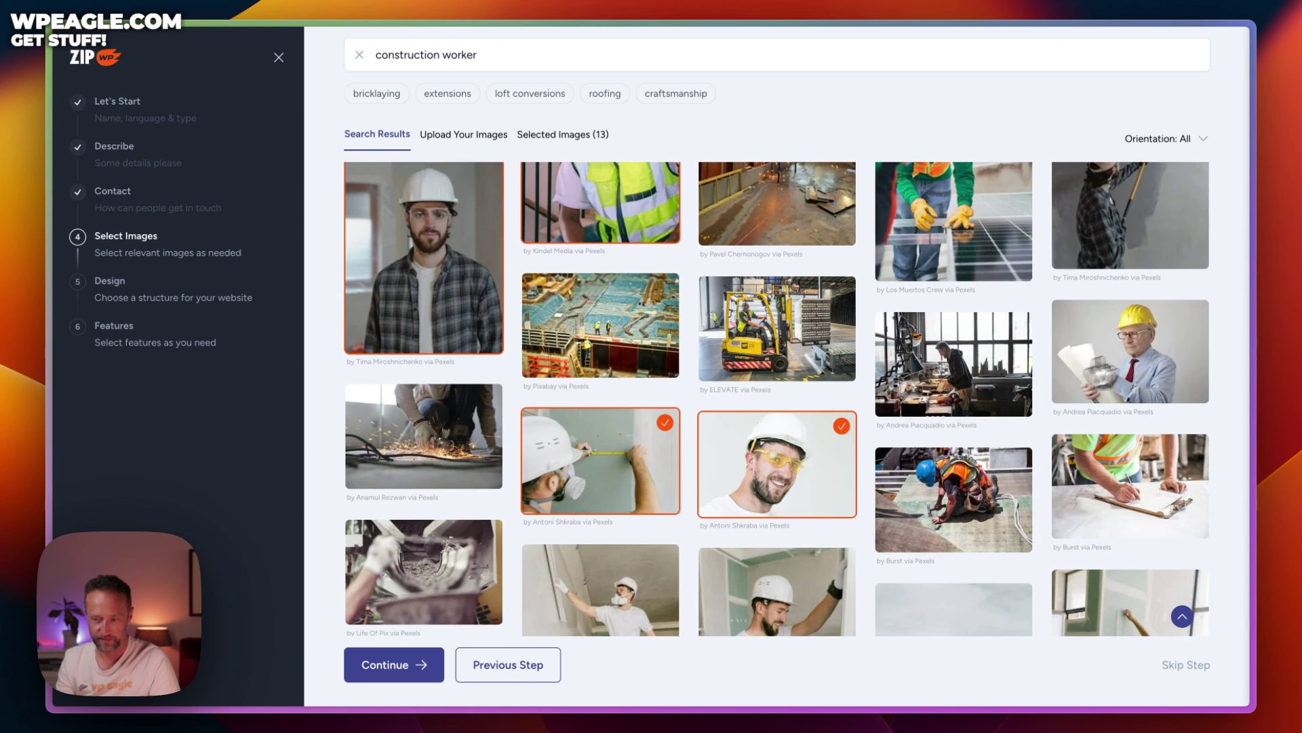
pyautogui.click(1102, 369)
pyautogui.click(1154, 491)
pyautogui.click(985, 507)
pyautogui.scroll(-3, 882, 441)
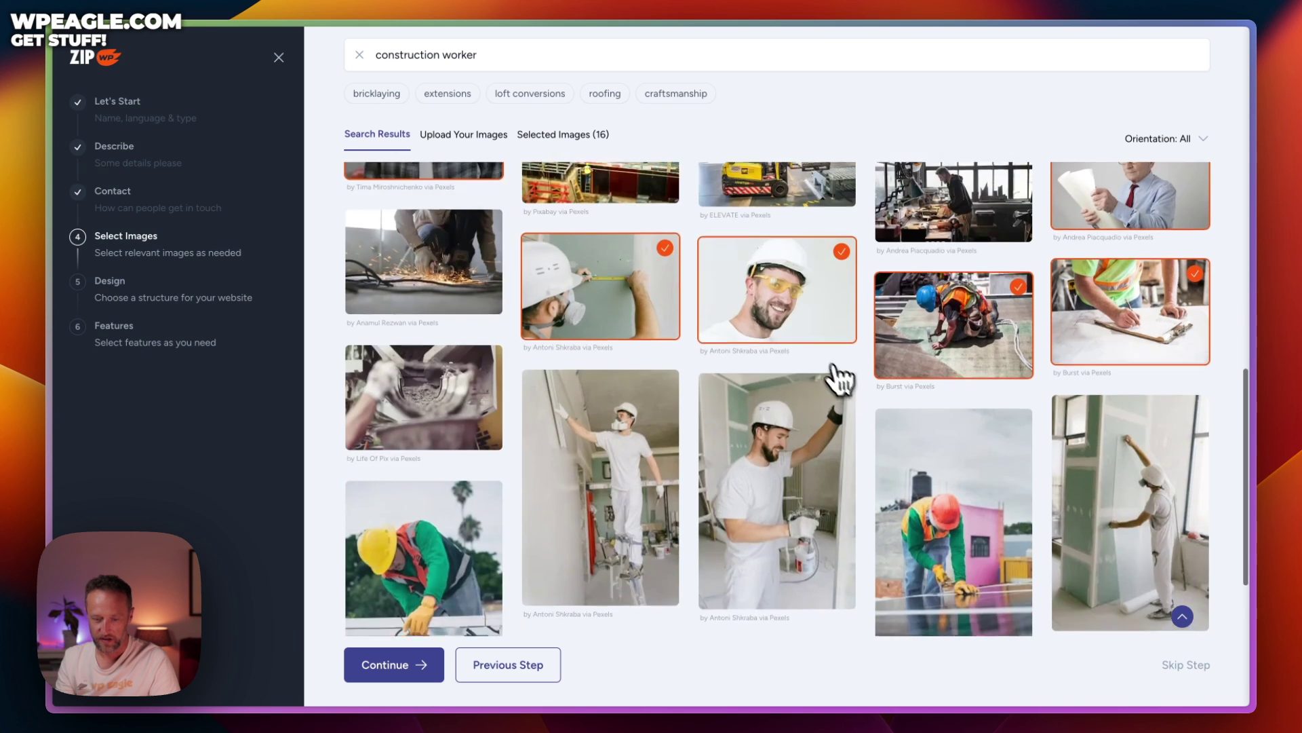
pyautogui.scroll(10, 841, 380)
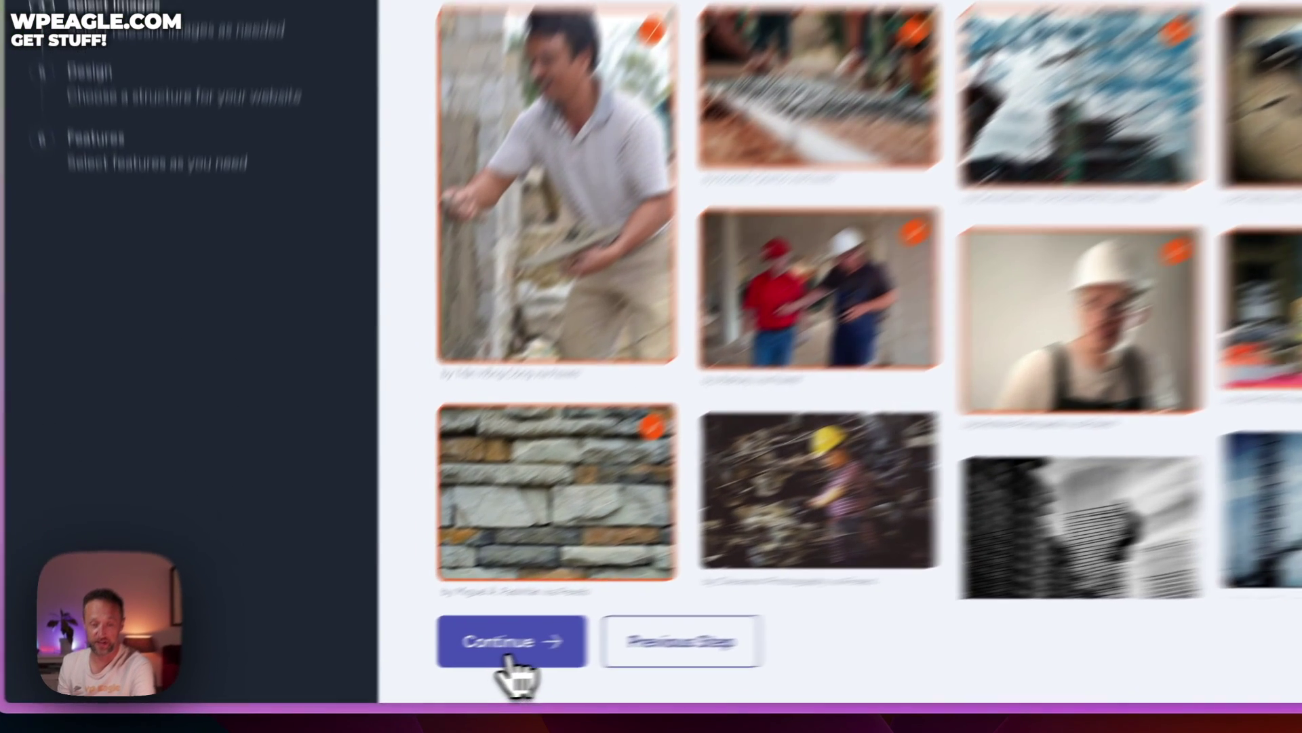
# Browse the site structure options and choose Option 7
pyautogui.click(392, 668)
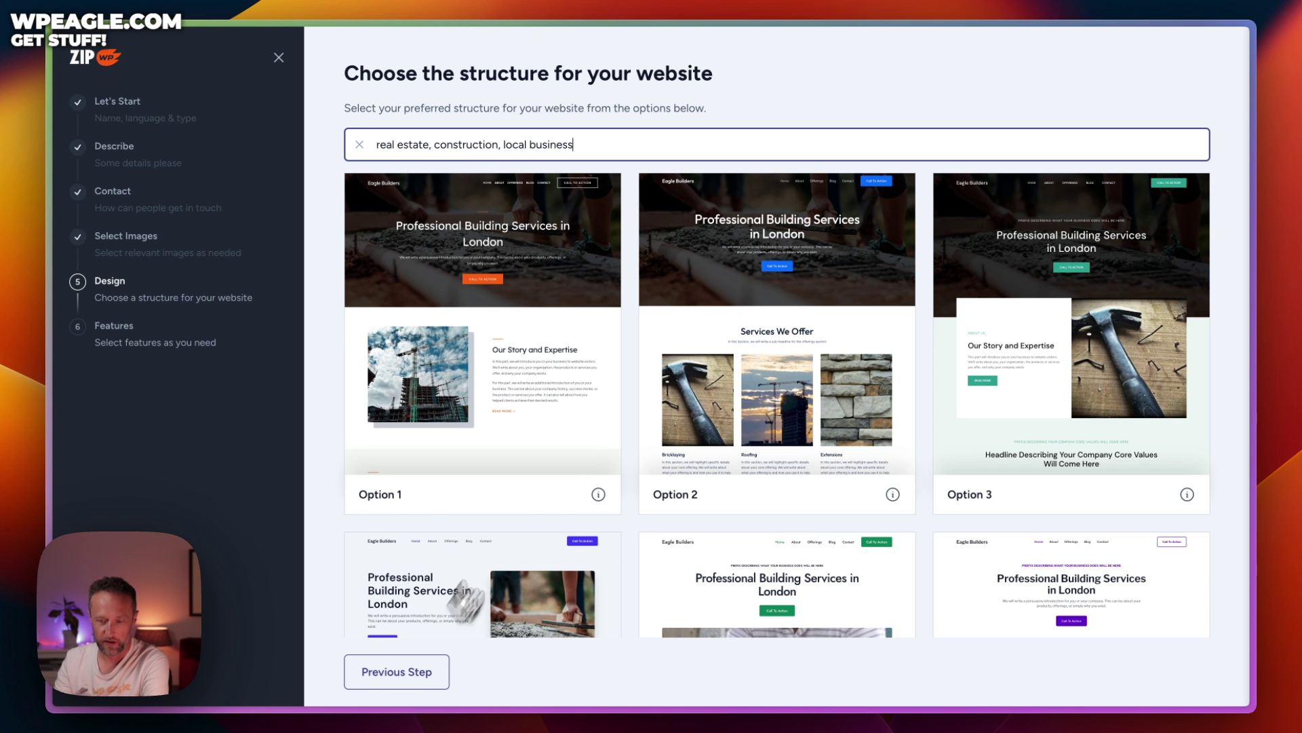
pyautogui.scroll(-7, 629, 410)
pyautogui.scroll(-3, 641, 405)
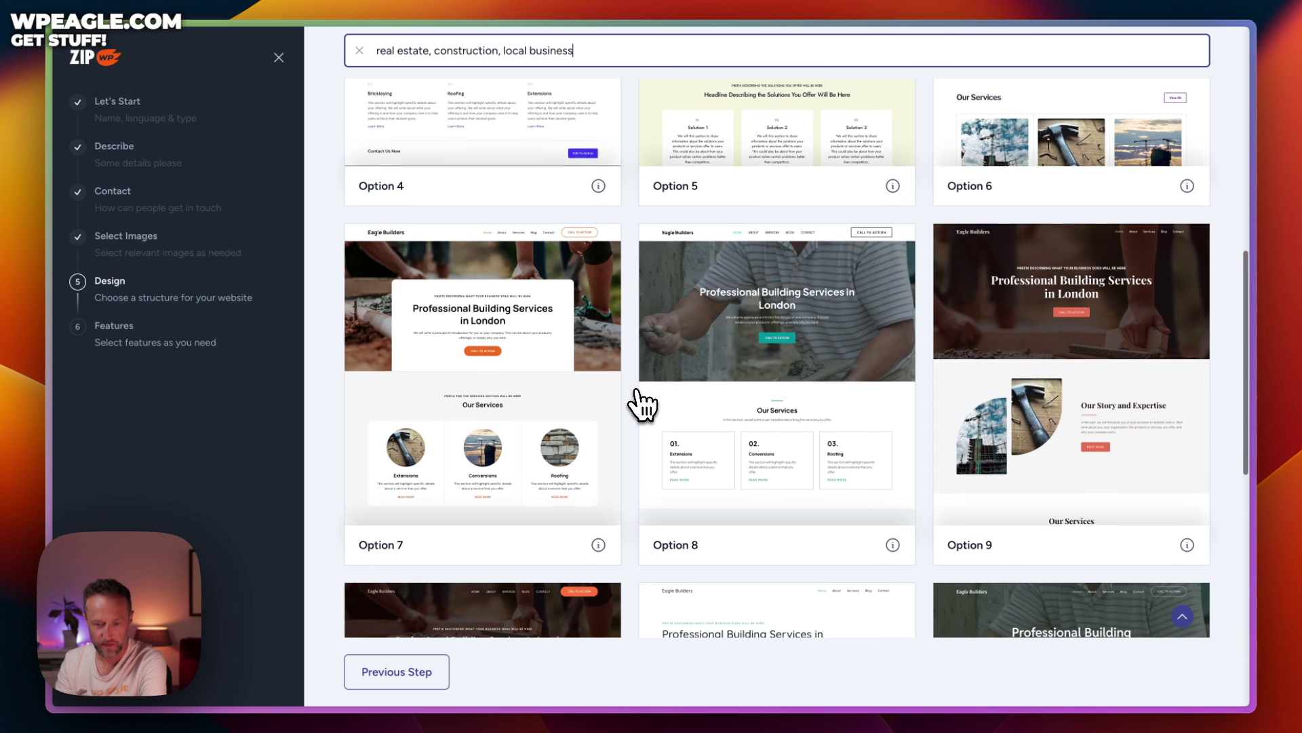
pyautogui.scroll(-3, 654, 331)
pyautogui.scroll(-3, 655, 330)
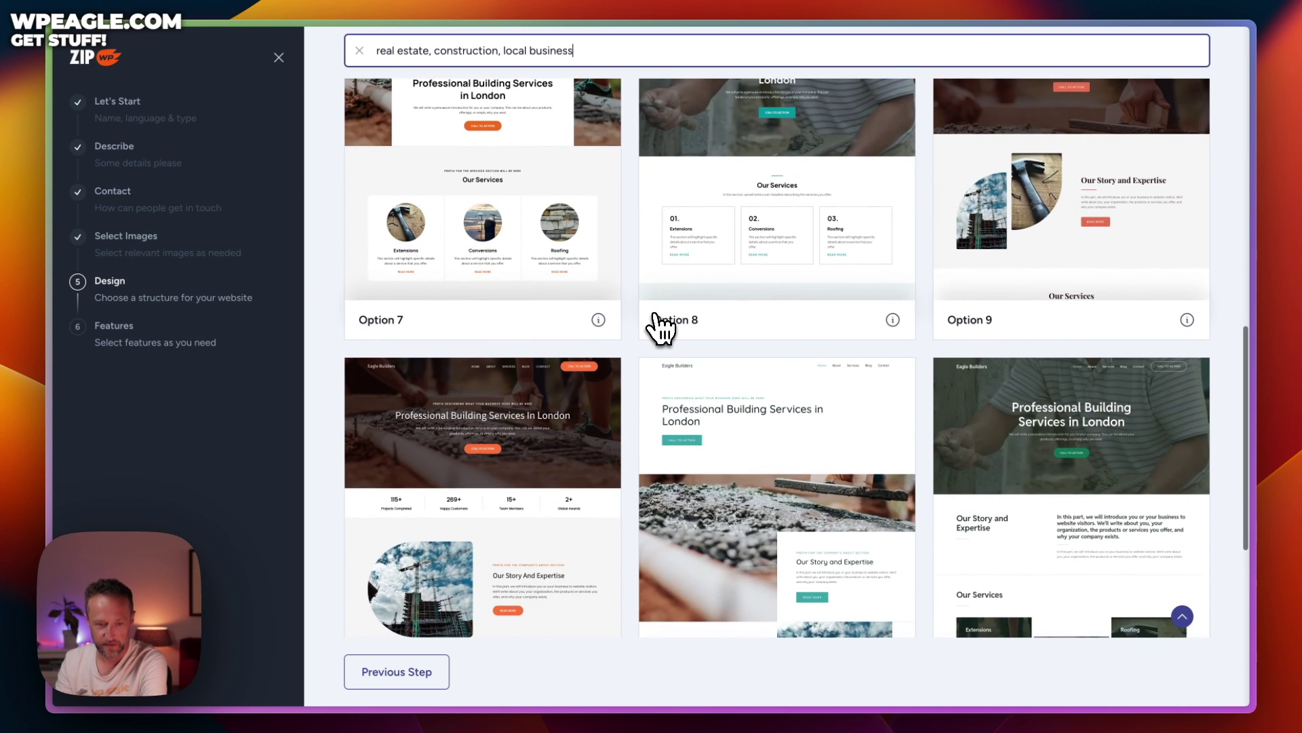
pyautogui.scroll(-7, 658, 329)
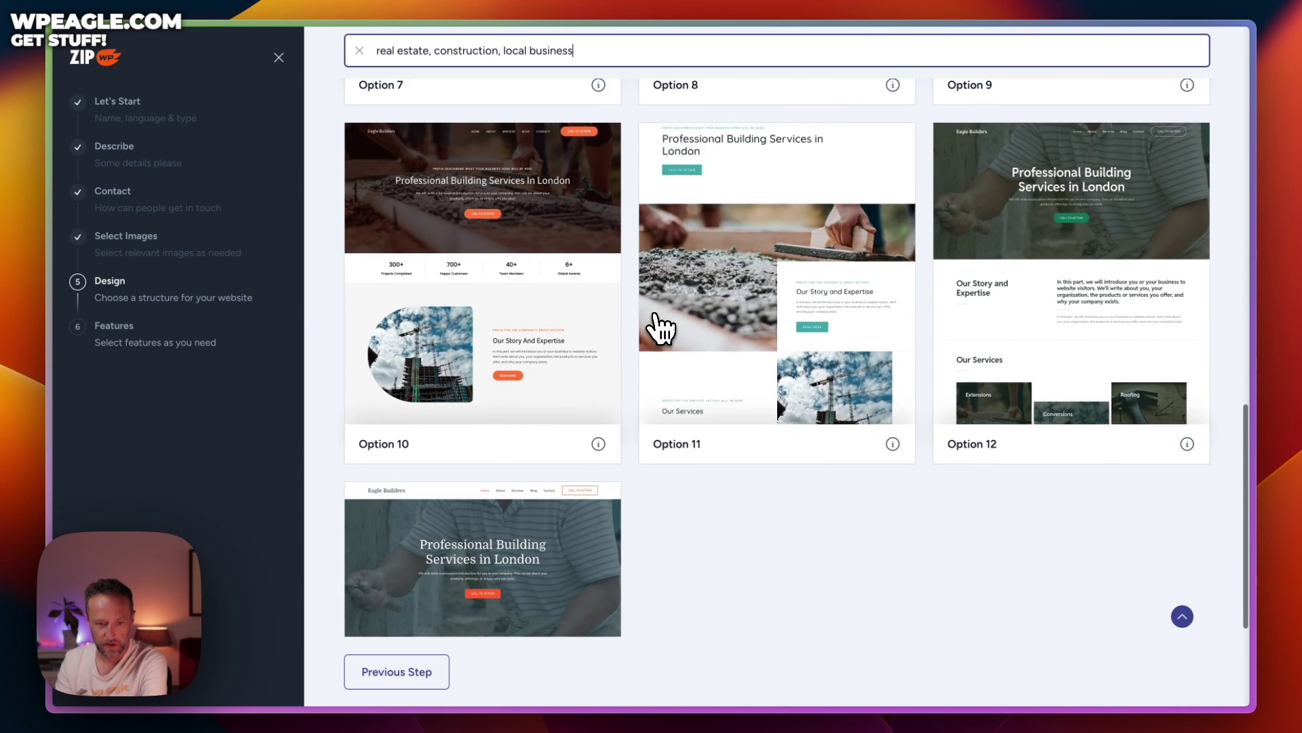
pyautogui.scroll(-6, 658, 329)
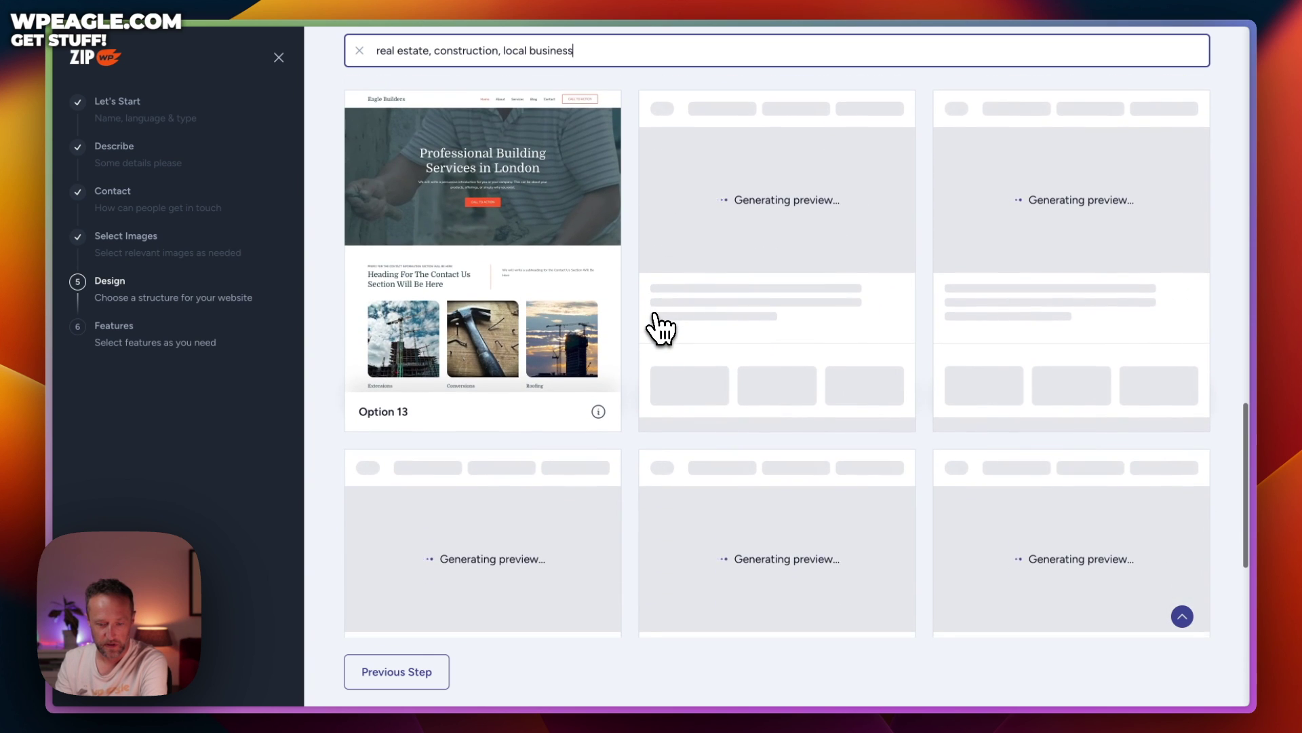
pyautogui.scroll(20, 658, 329)
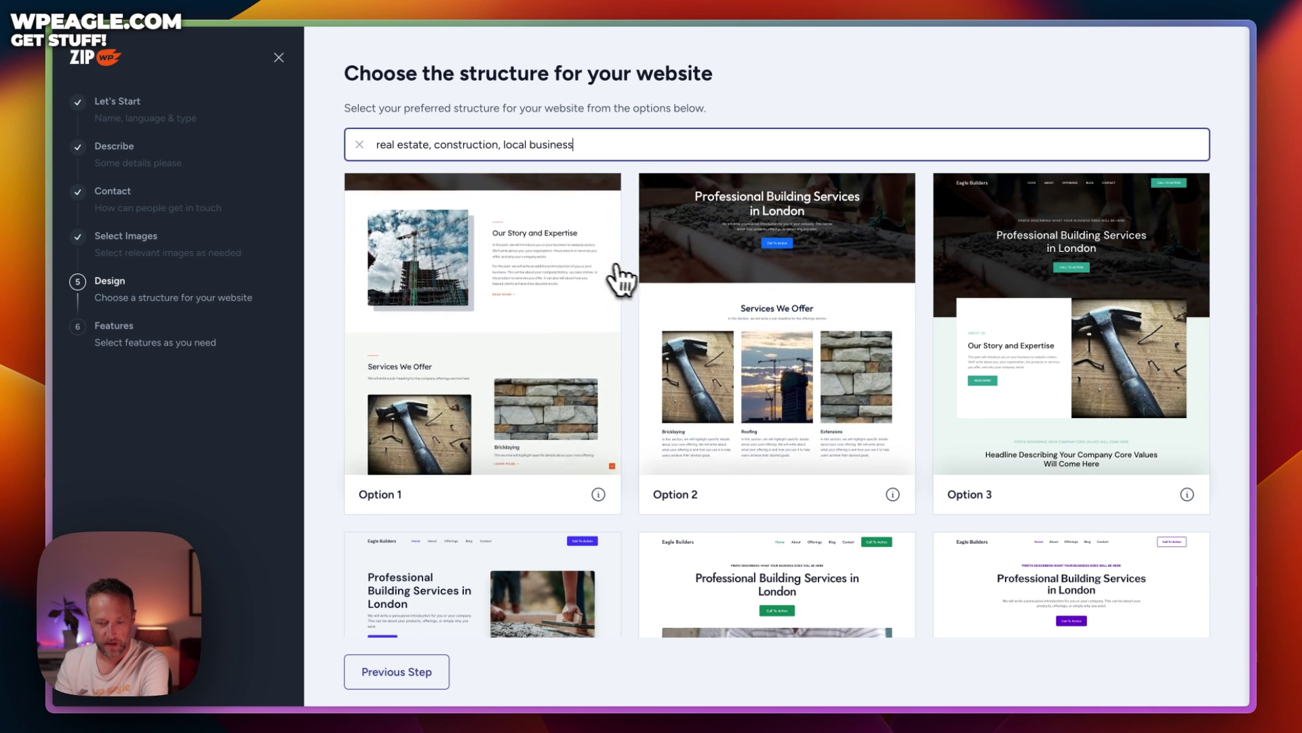
pyautogui.scroll(-10, 631, 281)
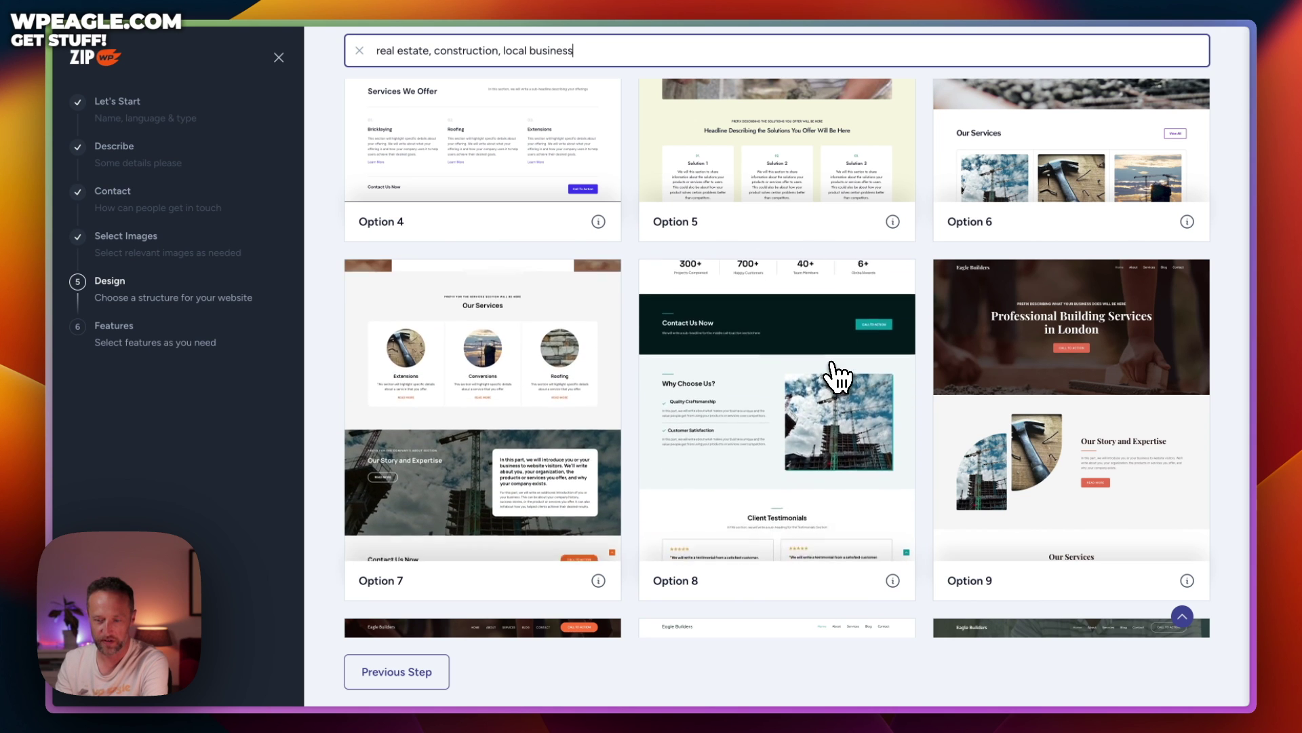
pyautogui.click(497, 428)
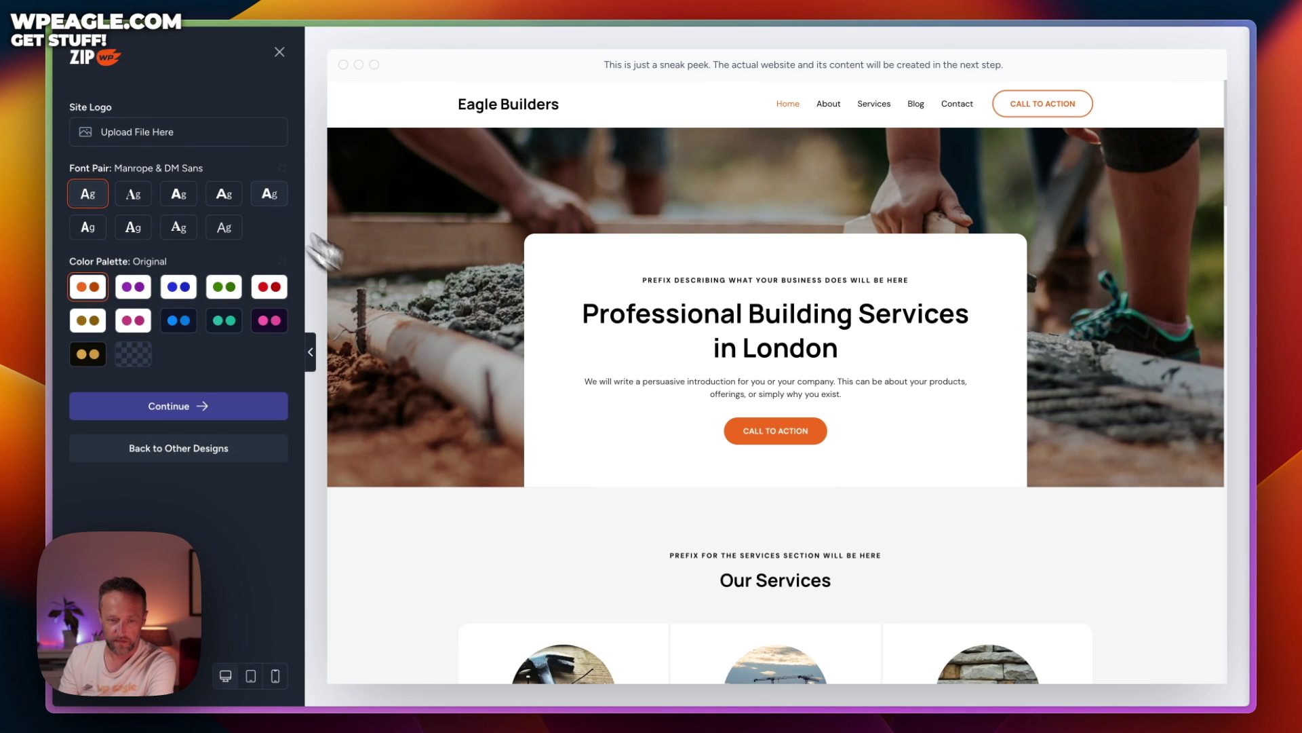
# Upload Eagle Builders logo.png from Downloads as the site logo
pyautogui.click(160, 140)
pyautogui.click(422, 339)
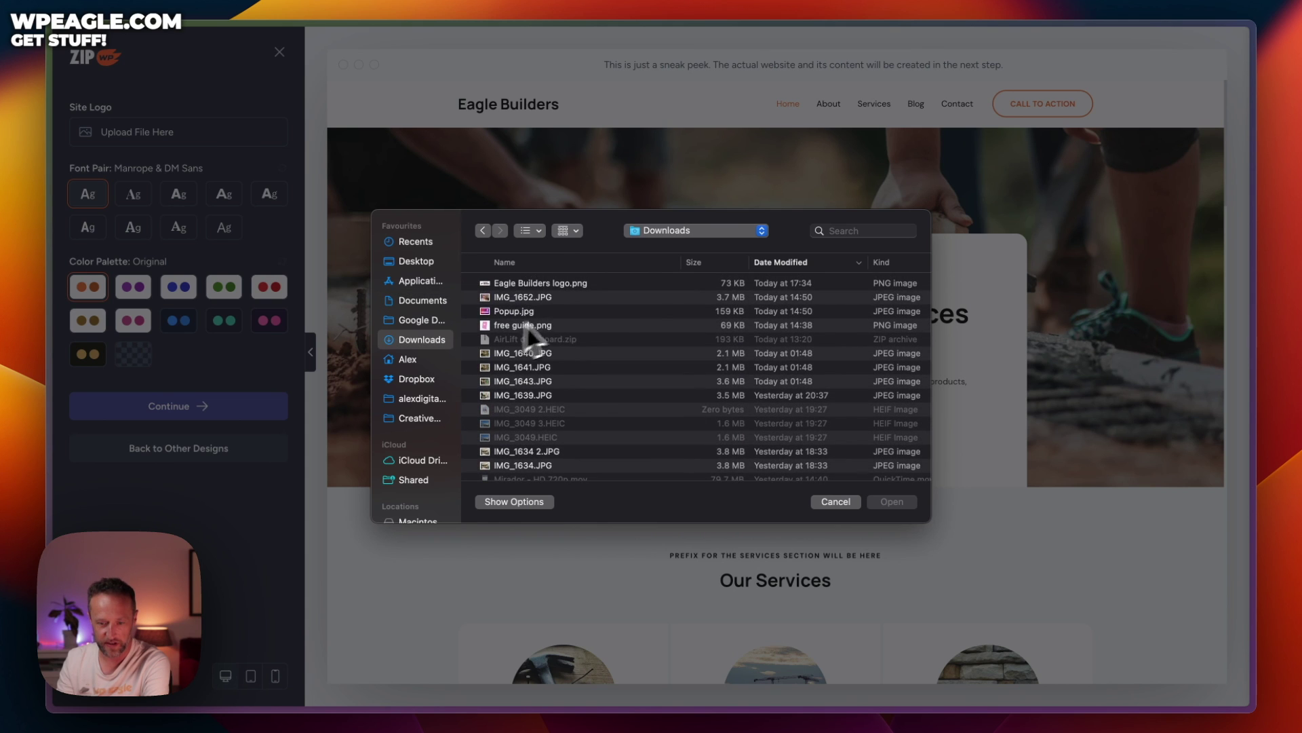
pyautogui.doubleClick(558, 285)
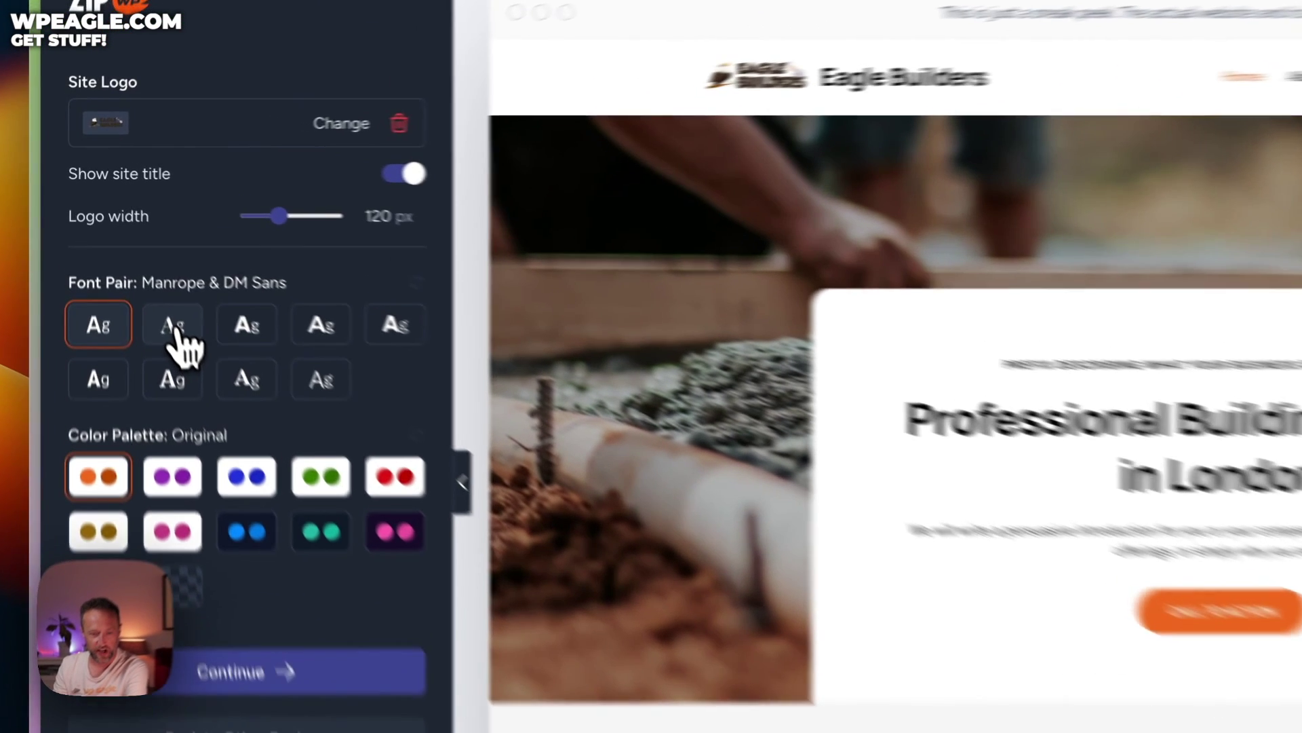
# Compare font pairs and settle on Poppins & Lato
pyautogui.click(133, 257)
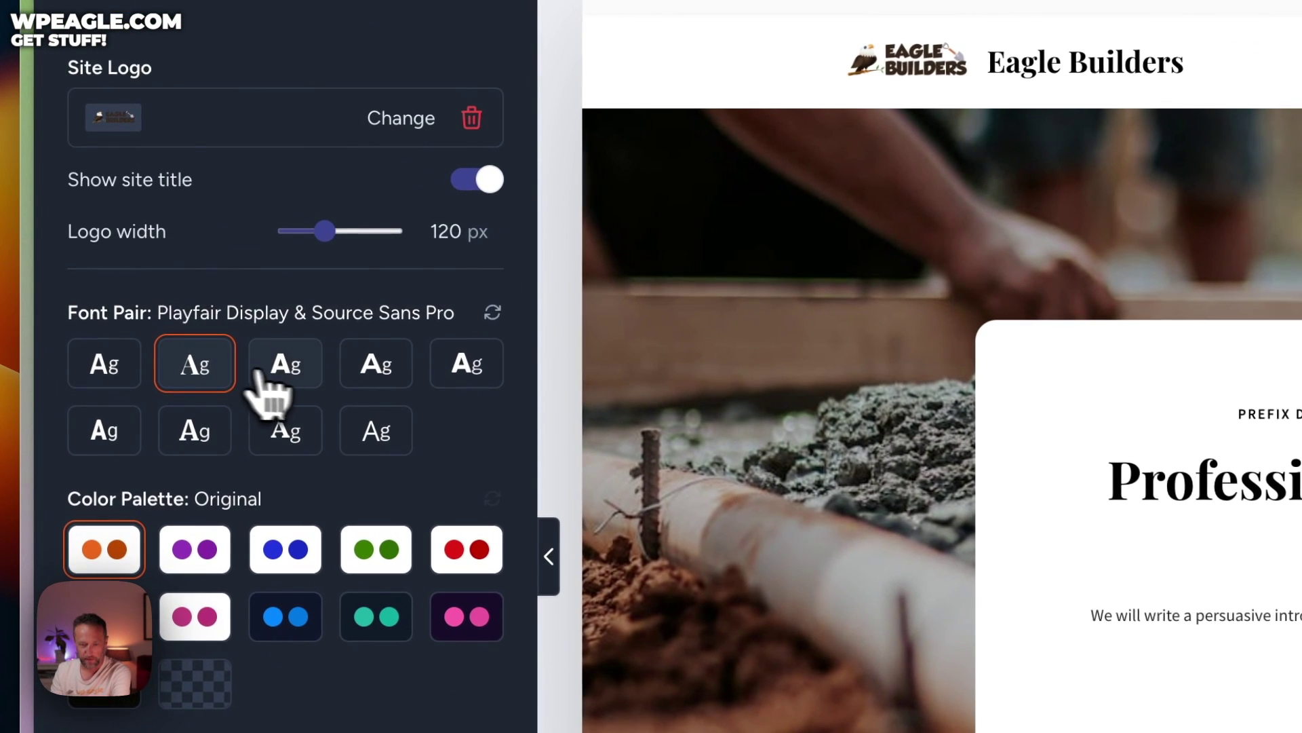
pyautogui.click(179, 258)
pyautogui.click(375, 374)
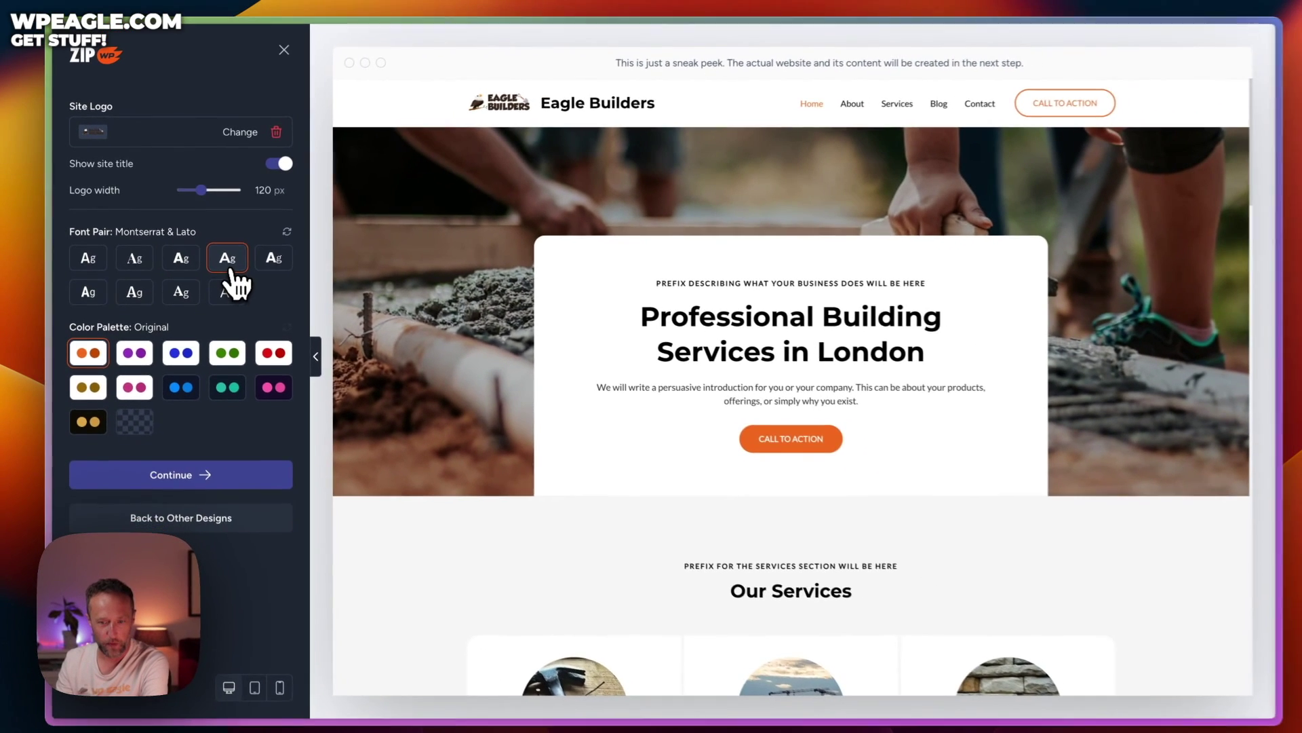
pyautogui.click(185, 265)
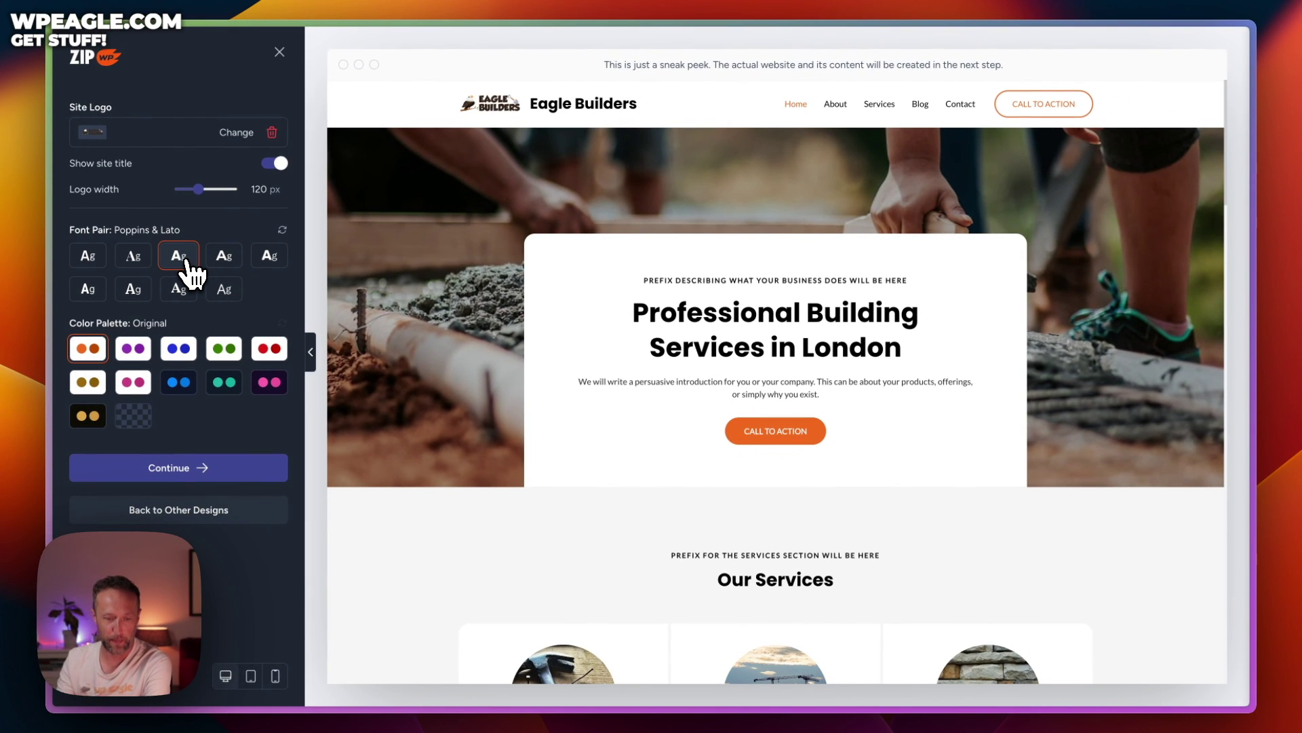
# Preview several colour palettes and pick the gold Style 5 palette
pyautogui.click(139, 352)
pyautogui.click(189, 358)
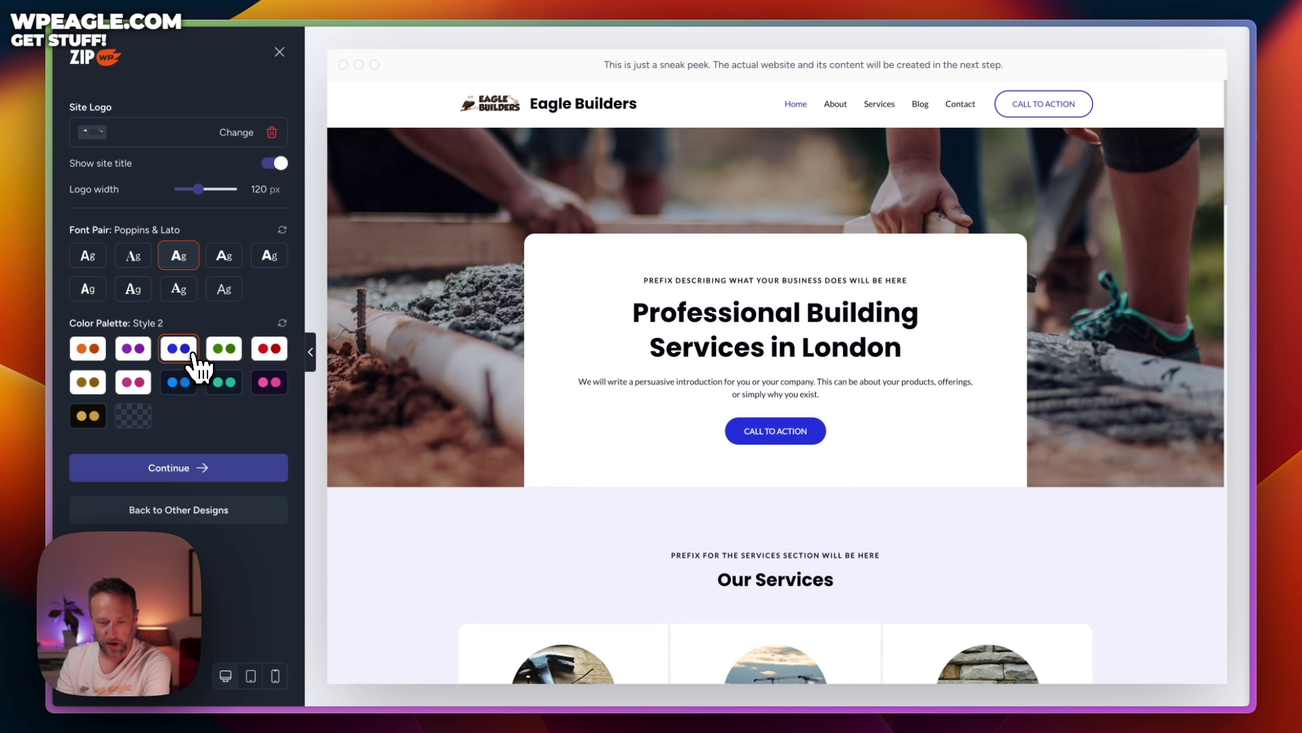
pyautogui.click(226, 354)
pyautogui.click(270, 352)
pyautogui.click(270, 382)
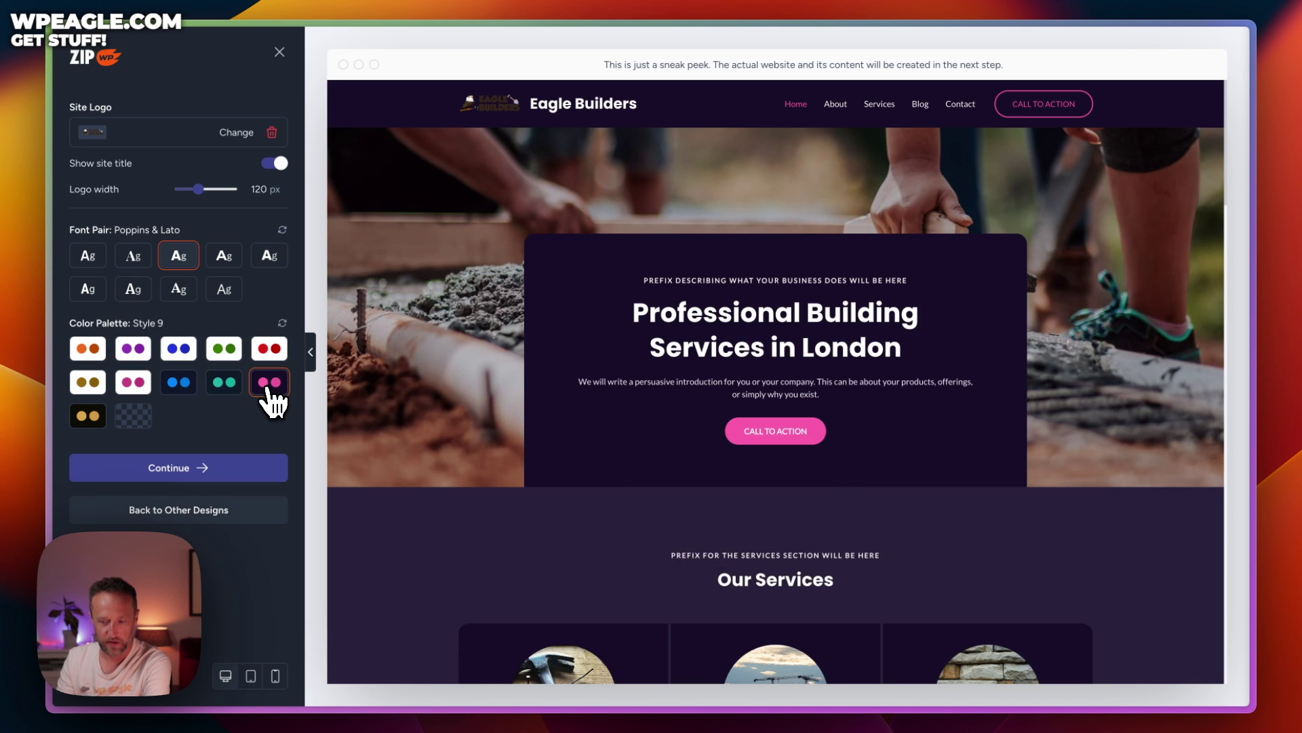
pyautogui.click(133, 382)
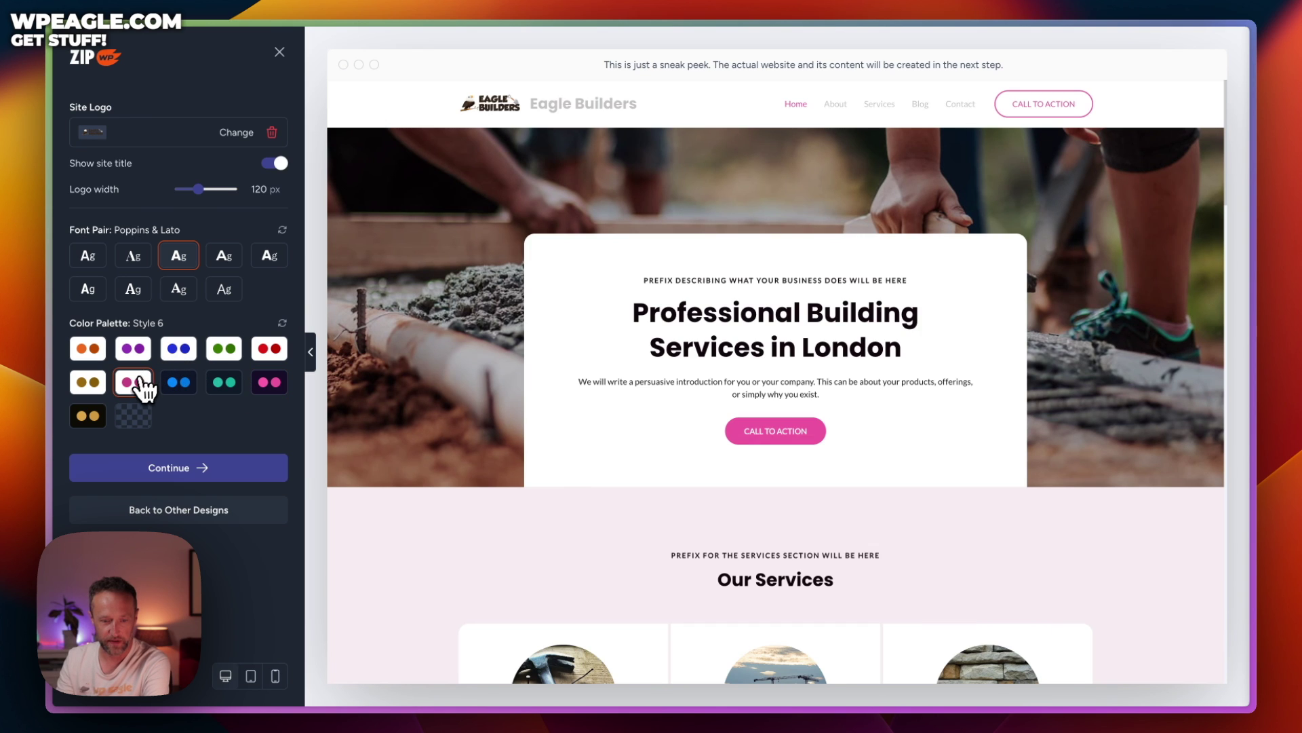
pyautogui.click(93, 380)
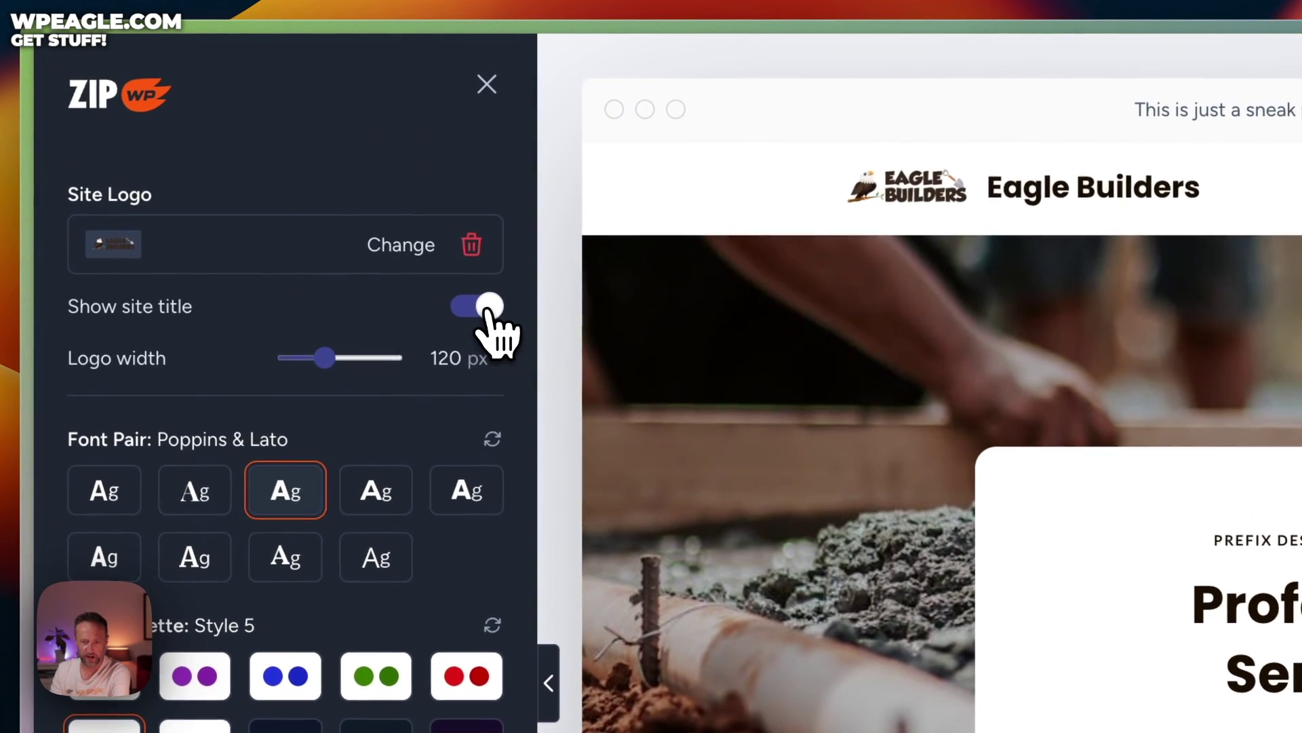
# Hide the site title and set the logo width to 222 px
pyautogui.click(277, 164)
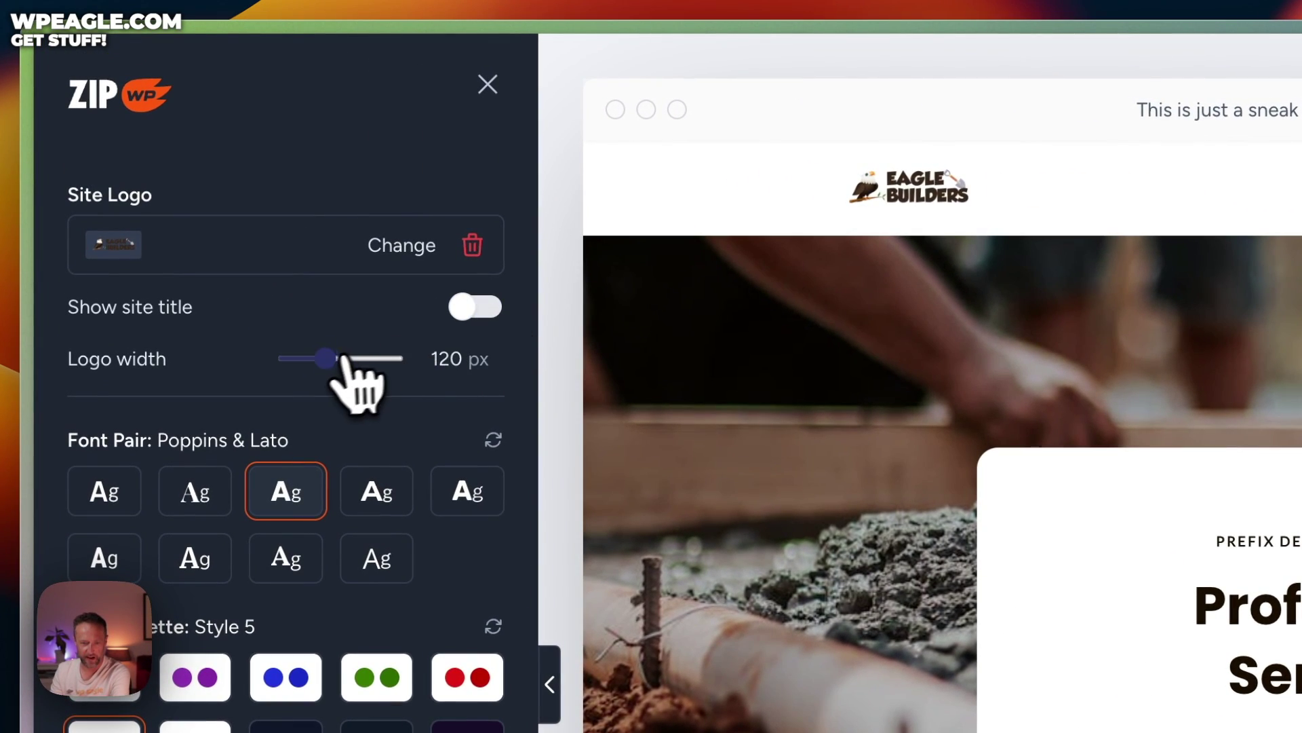
pyautogui.moveTo(329, 358); pyautogui.dragTo(380, 380)
pyautogui.moveTo(229, 202); pyautogui.dragTo(226, 202)
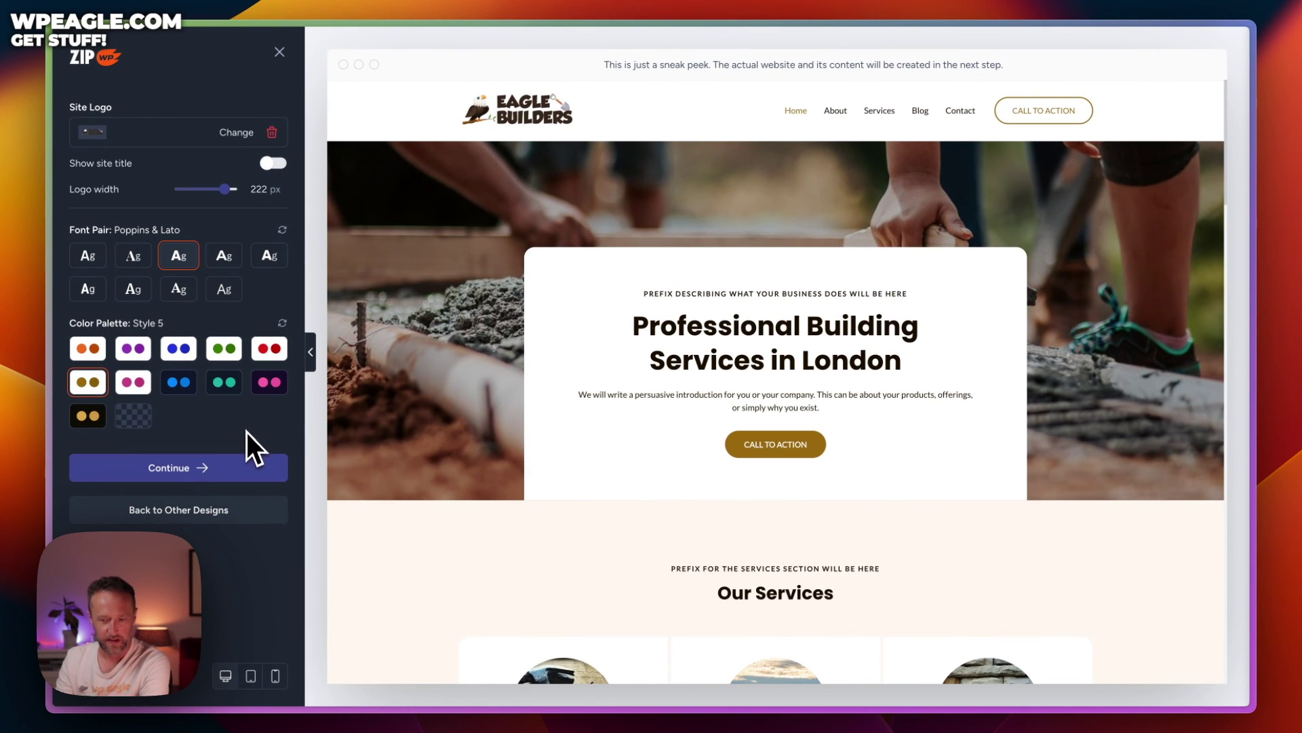
# Accept the previewed design and continue past features without ticking any extras
pyautogui.scroll(-5, 597, 378)
pyautogui.scroll(-10, 617, 361)
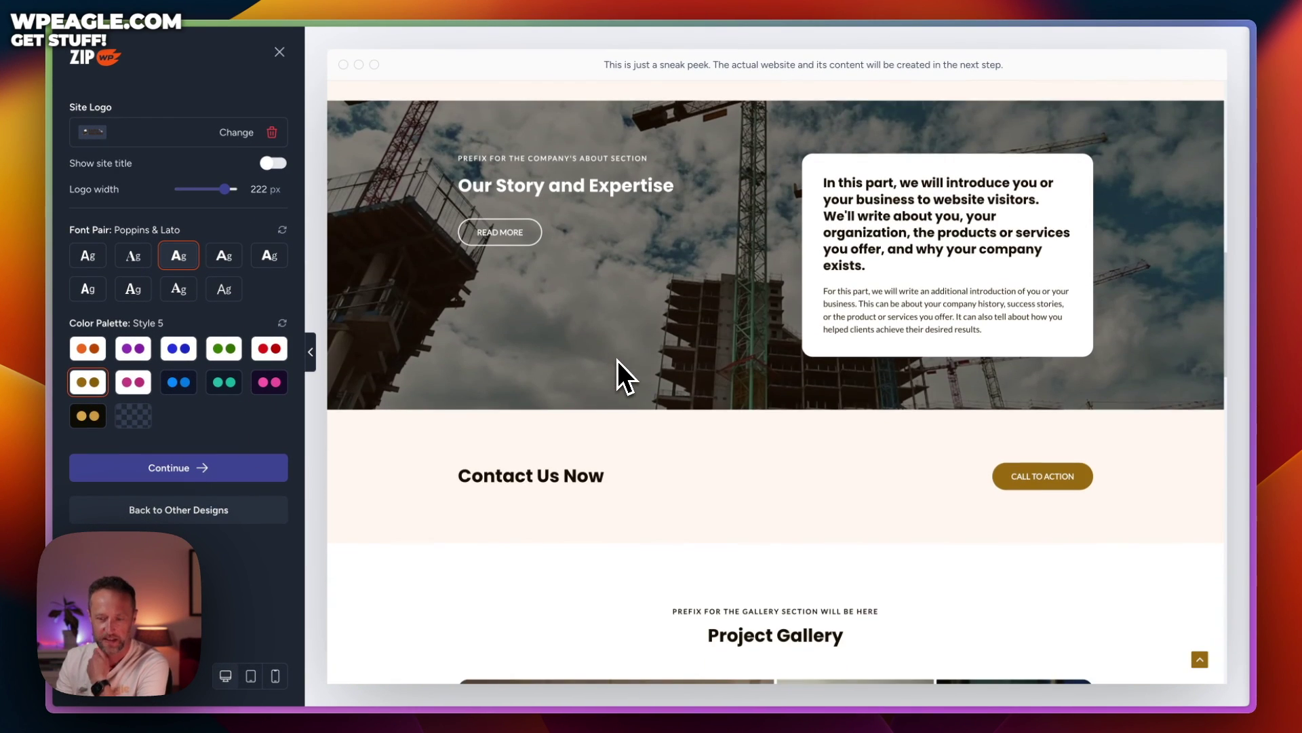
pyautogui.scroll(-5, 617, 361)
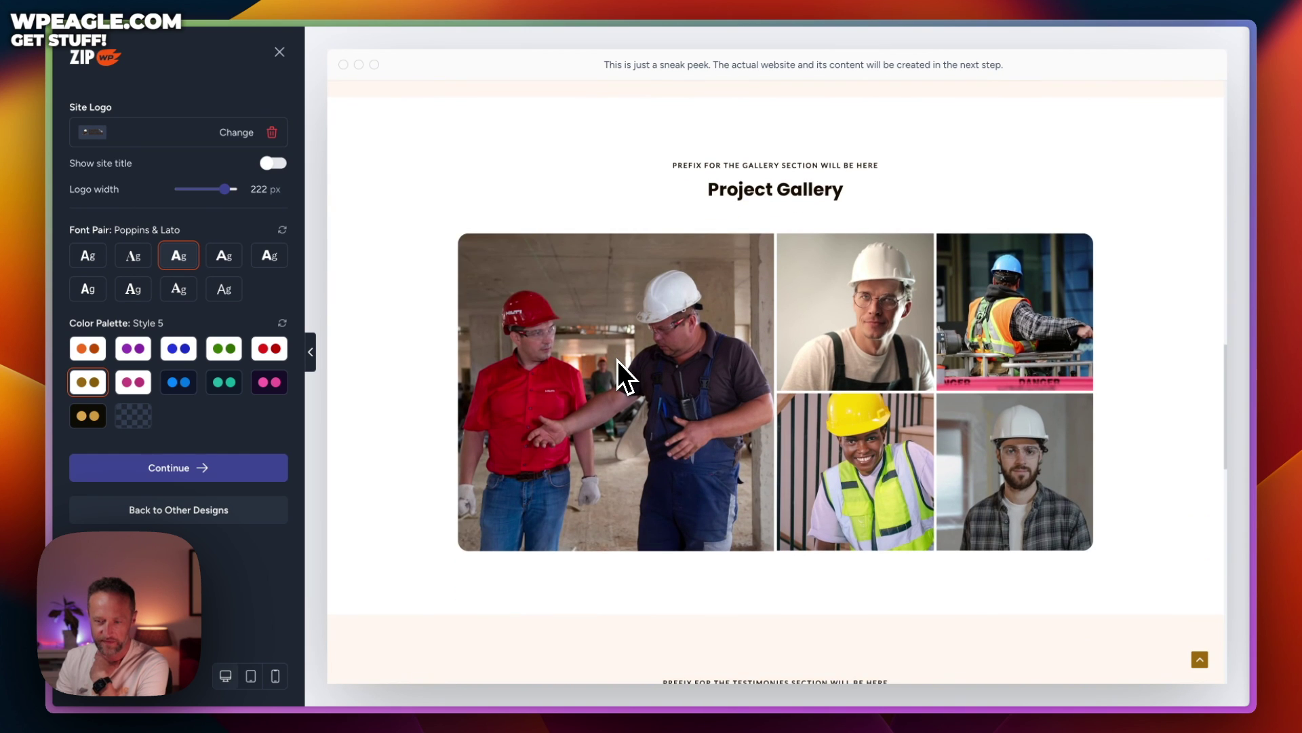
pyautogui.scroll(-5, 617, 361)
pyautogui.scroll(-5, 618, 362)
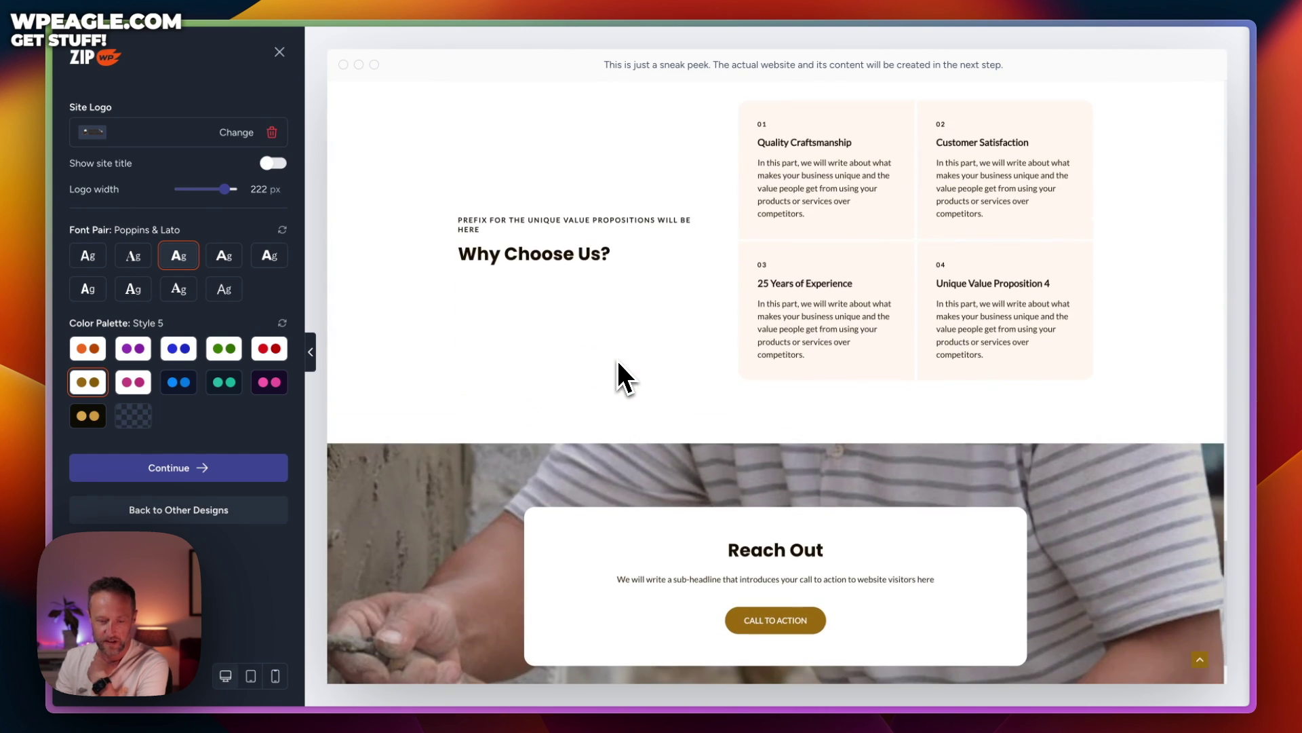
pyautogui.click(251, 486)
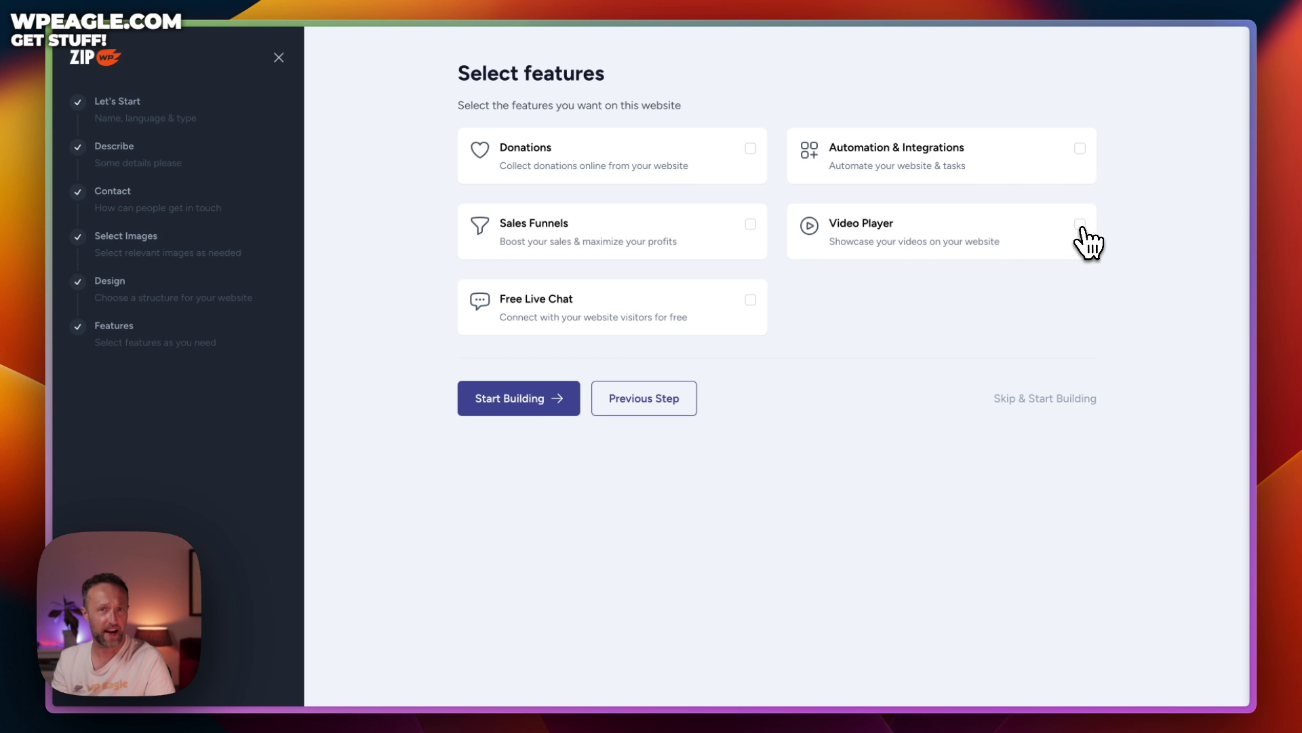
pyautogui.click(528, 417)
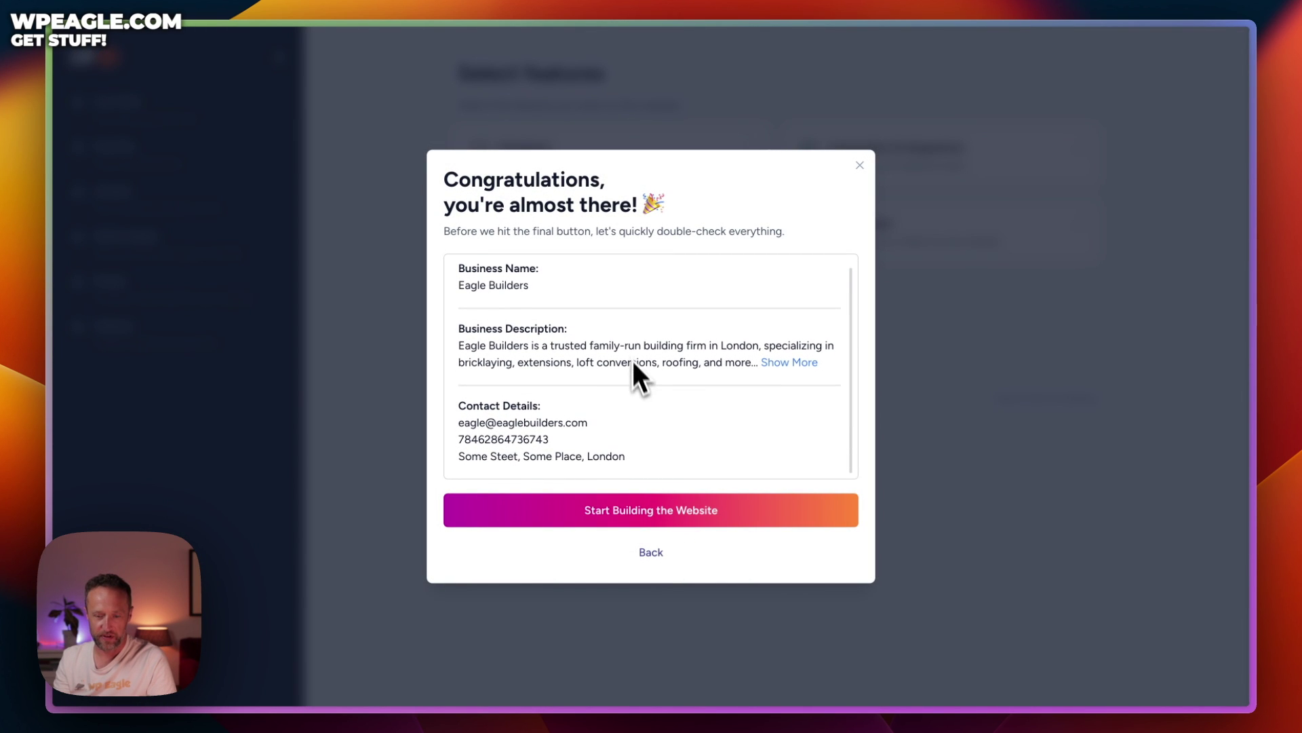
# Confirm the review details and build the Eagle Builders website
pyautogui.click(663, 514)
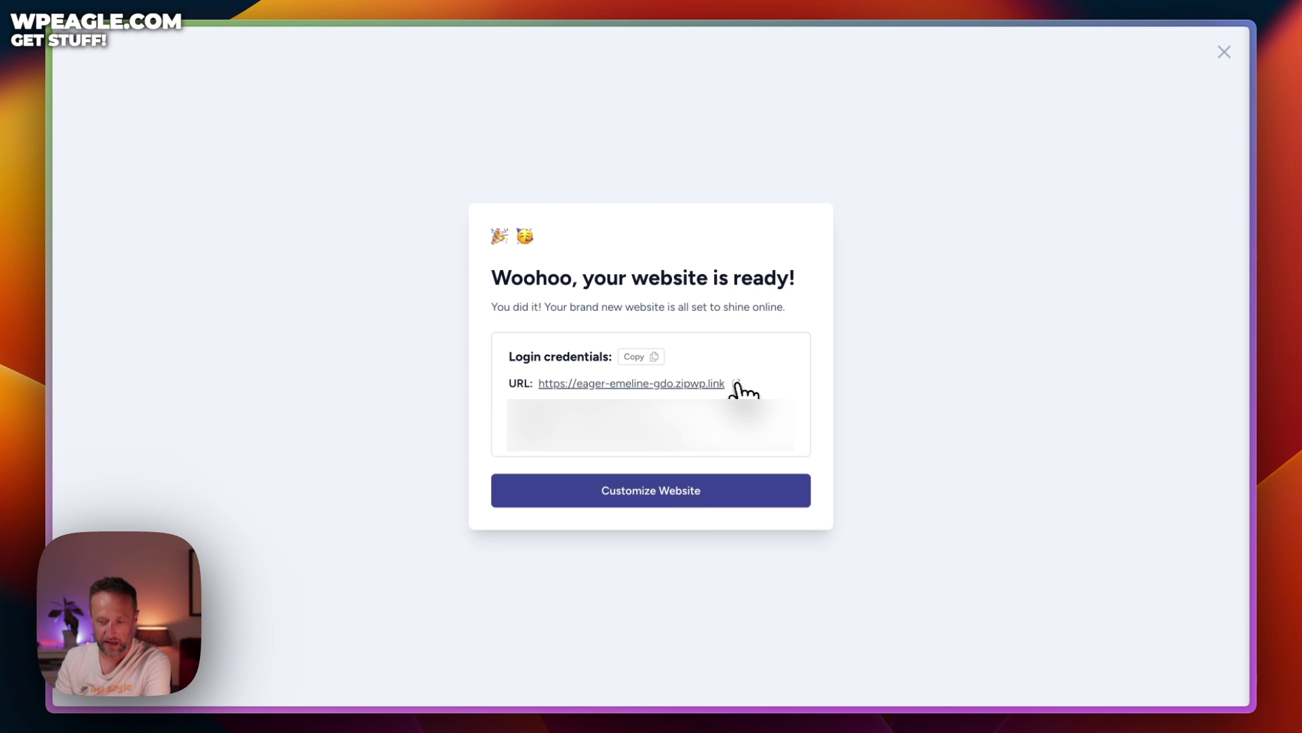
pyautogui.click(733, 384)
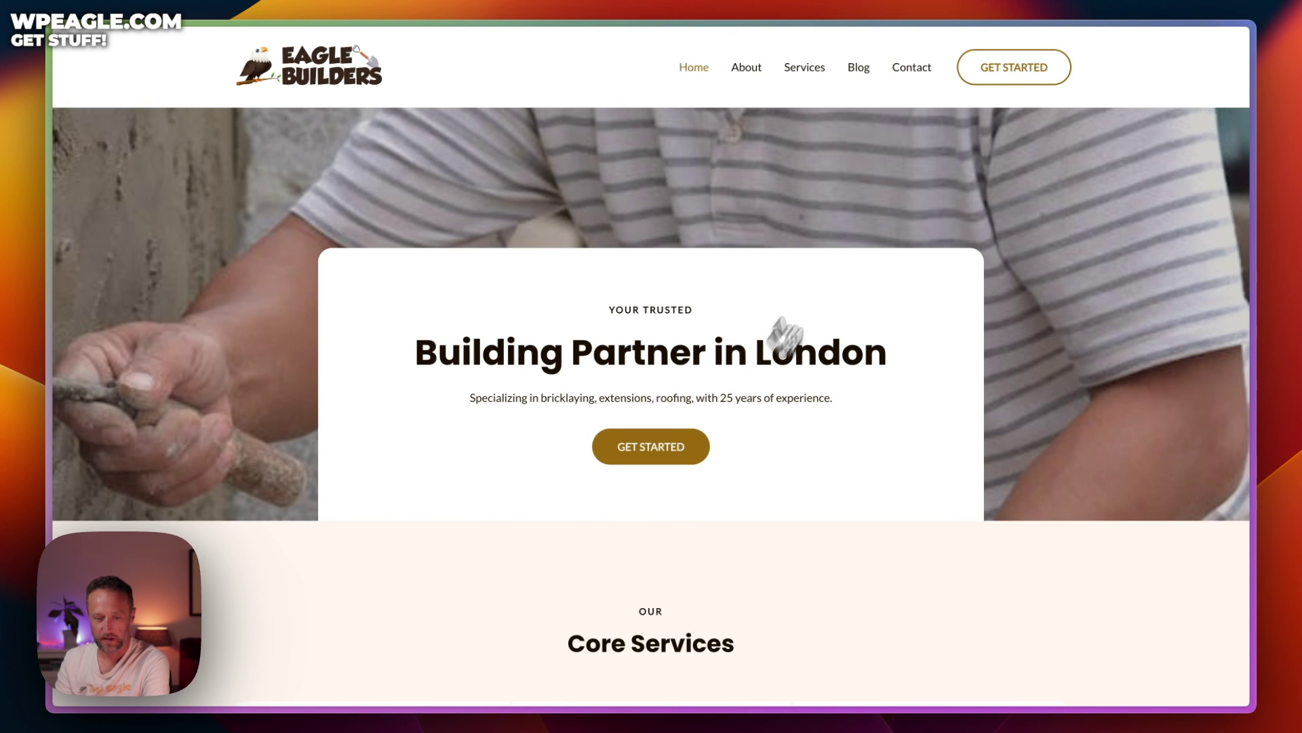
pyautogui.scroll(-2, 839, 240)
pyautogui.scroll(2, 844, 255)
pyautogui.scroll(-15, 971, 231)
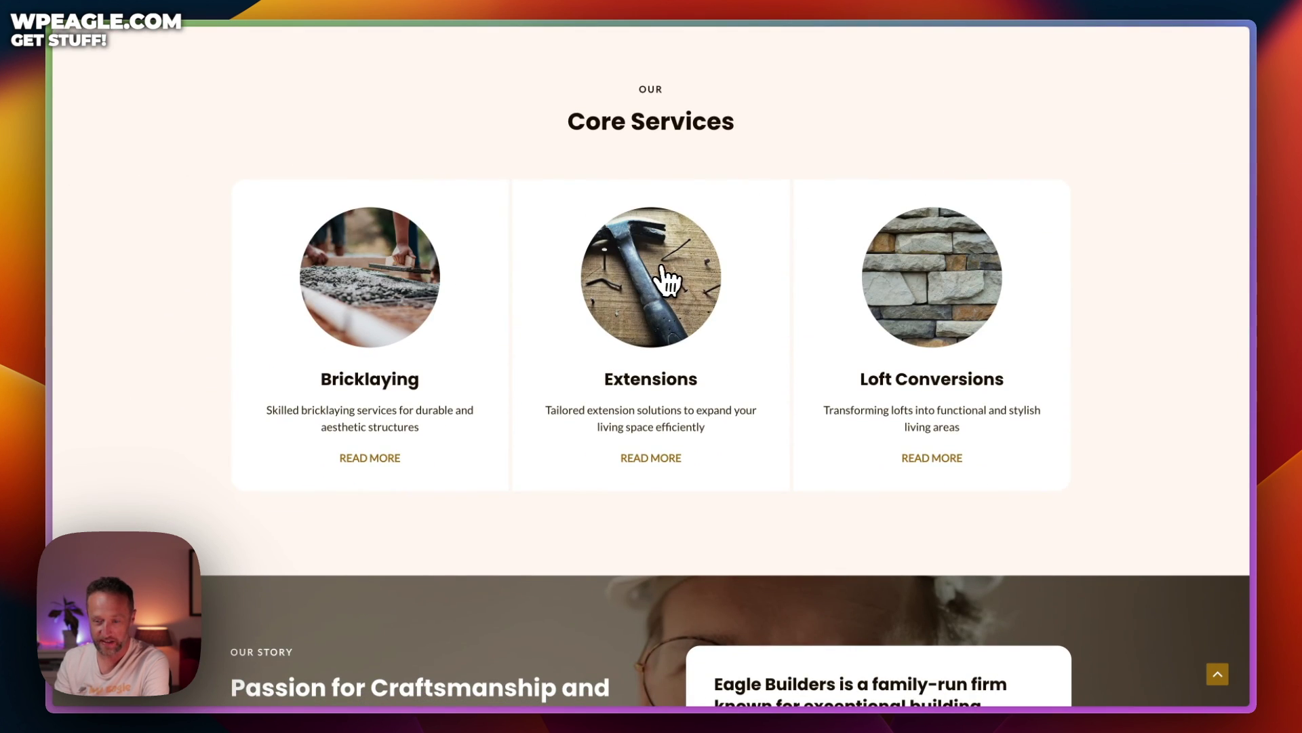
pyautogui.scroll(-3, 1015, 251)
pyautogui.scroll(16, 1021, 264)
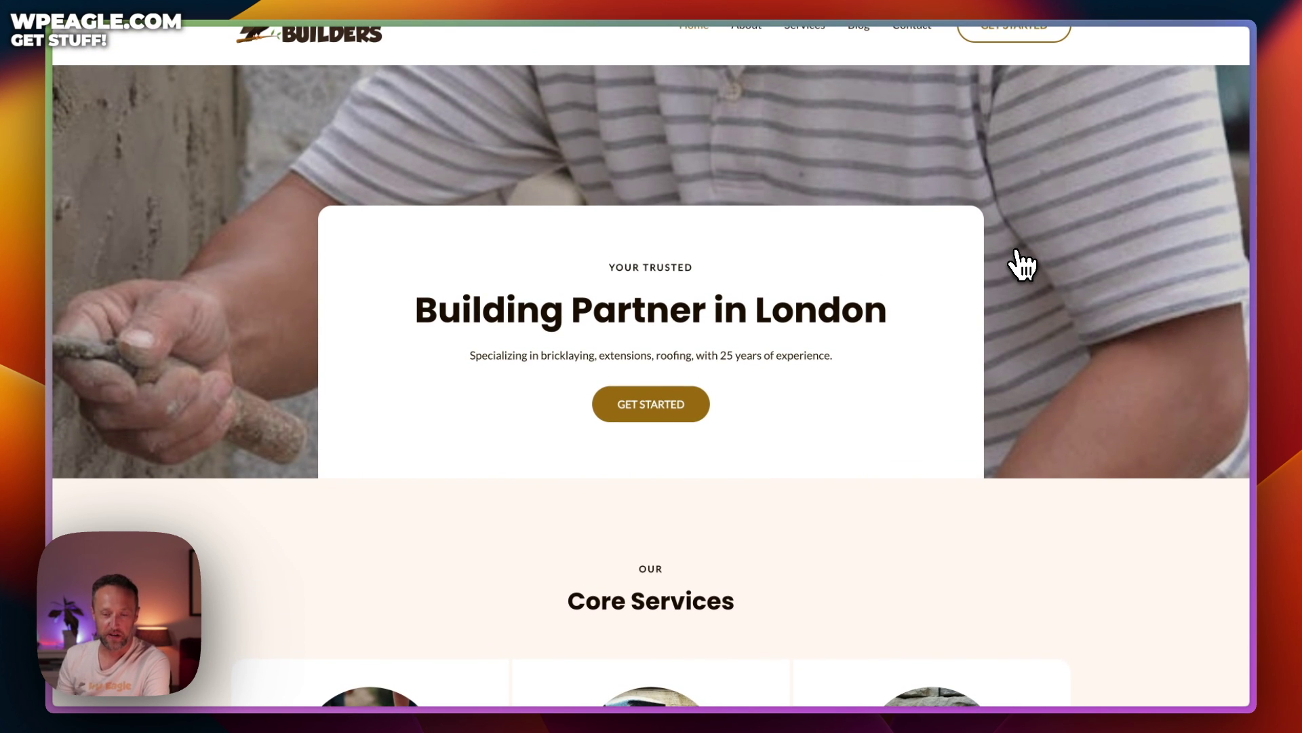
pyautogui.scroll(-20, 1021, 264)
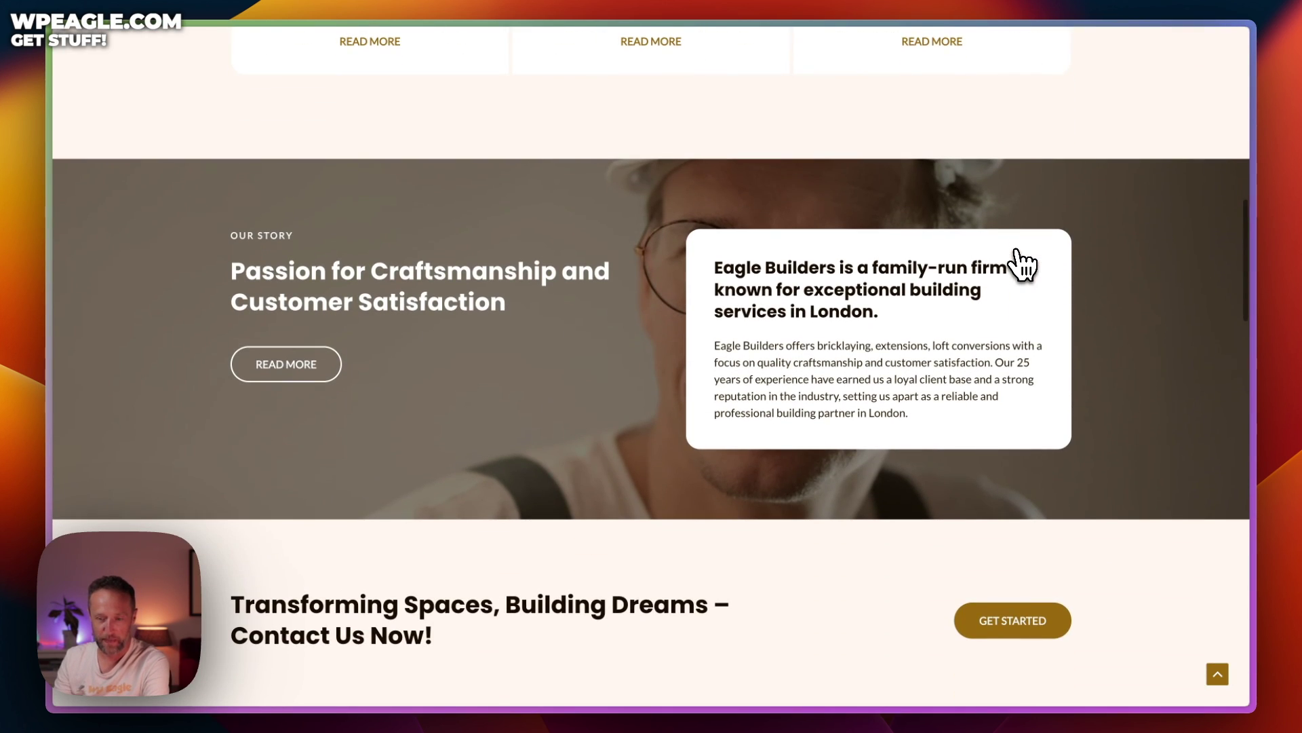
pyautogui.scroll(-15, 842, 359)
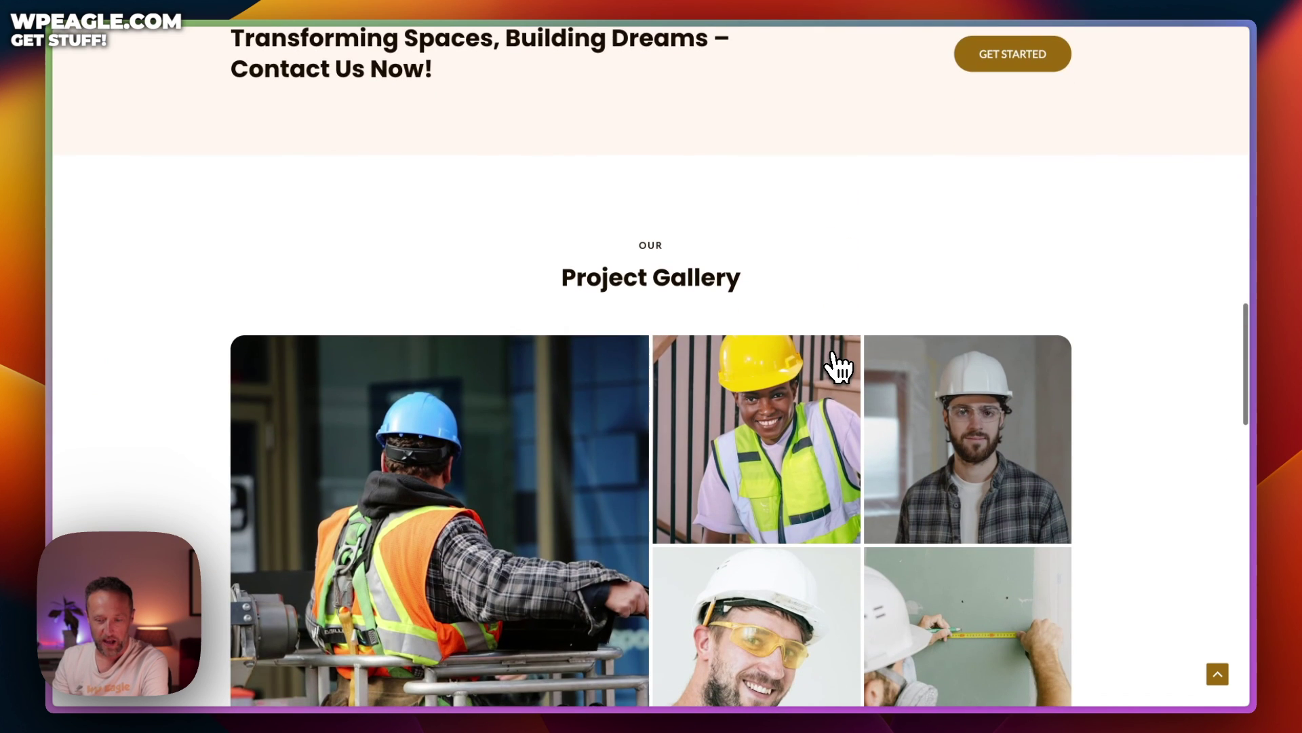
pyautogui.scroll(-4, 837, 363)
pyautogui.scroll(-12, 736, 328)
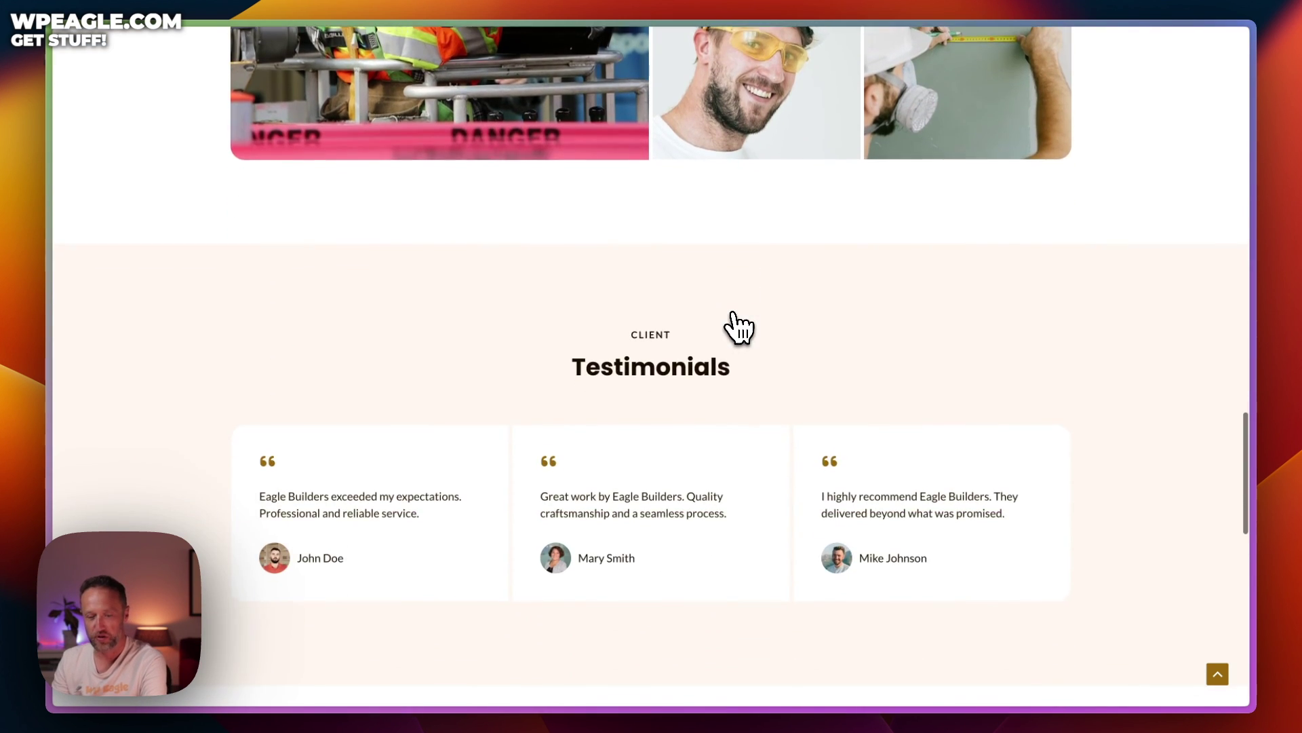
pyautogui.scroll(-6, 737, 327)
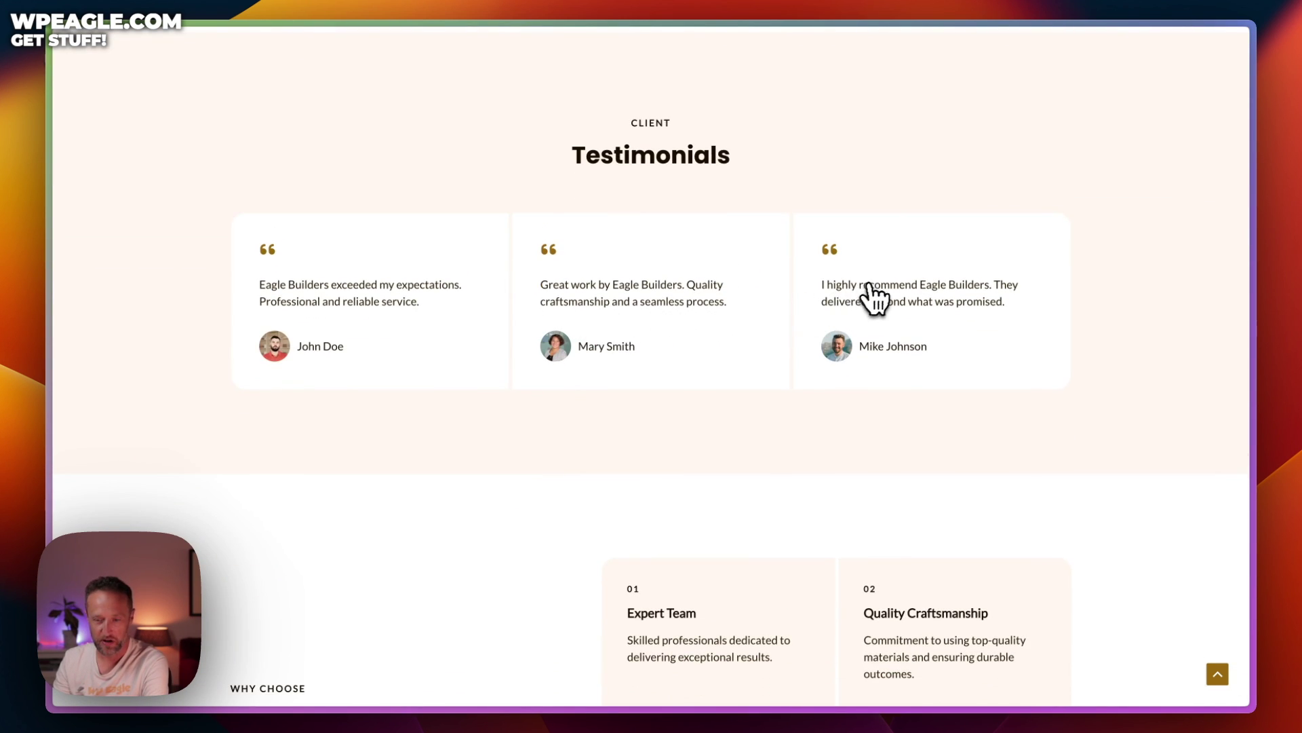
pyautogui.scroll(-10, 874, 296)
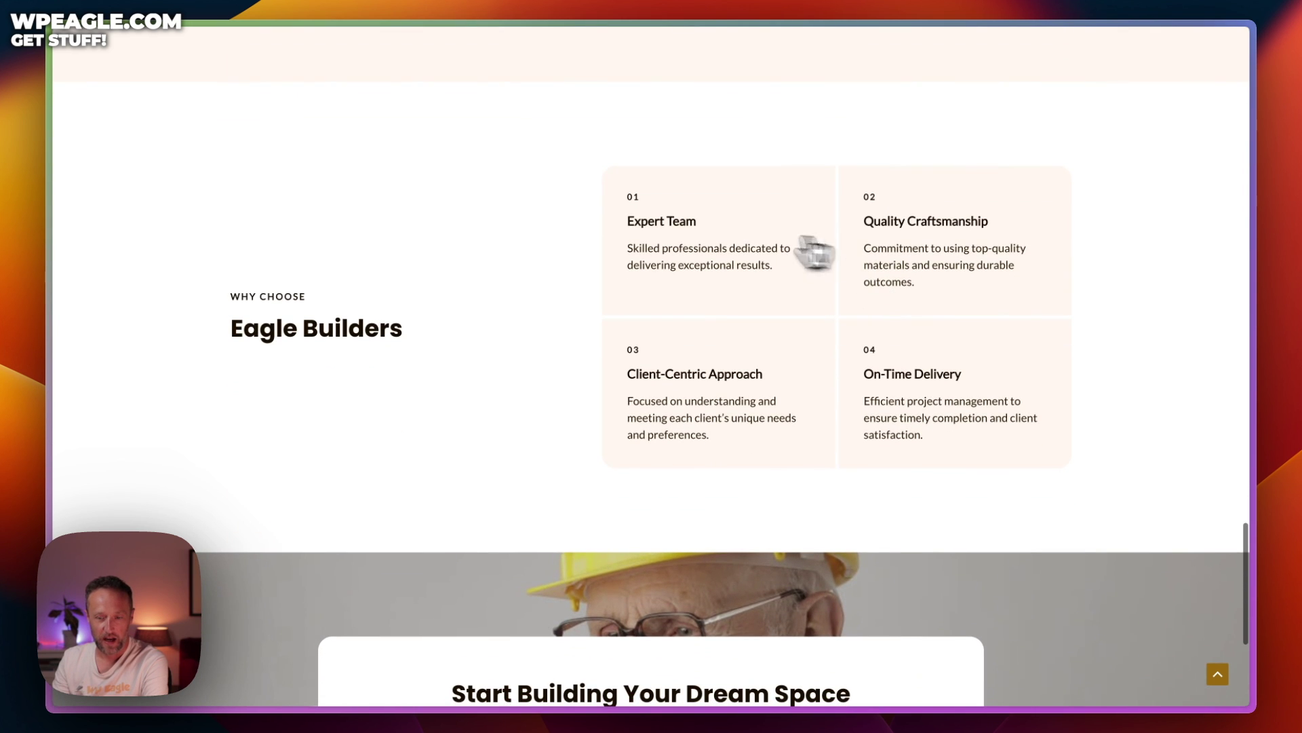
pyautogui.scroll(-8, 843, 276)
pyautogui.scroll(20, 844, 274)
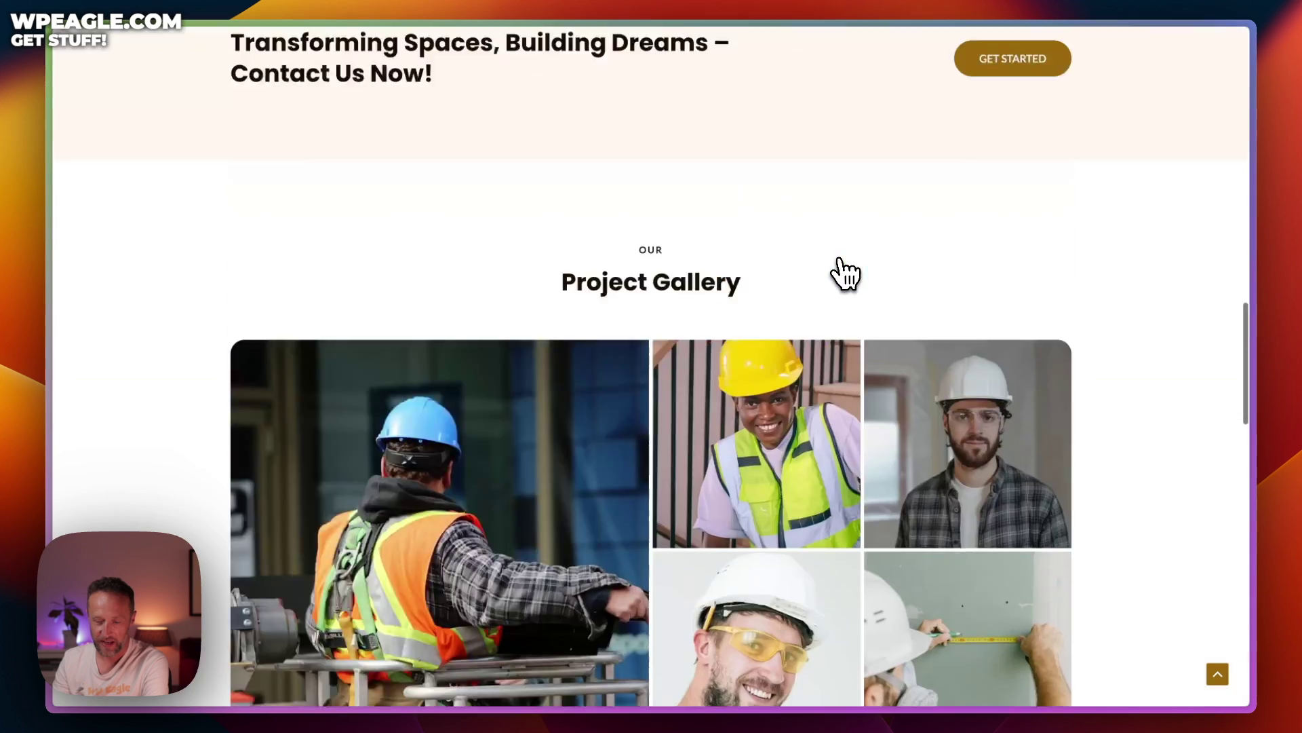
pyautogui.scroll(15, 845, 275)
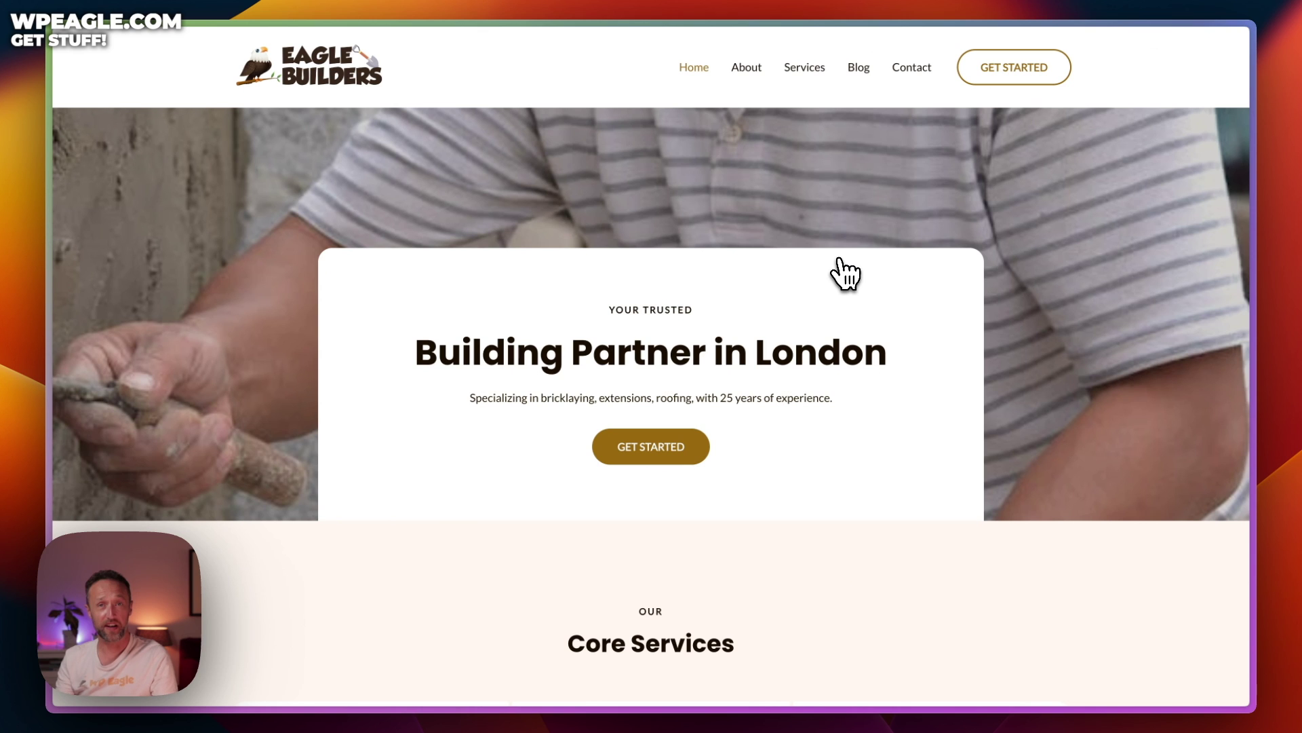
pyautogui.moveTo(128, 261)
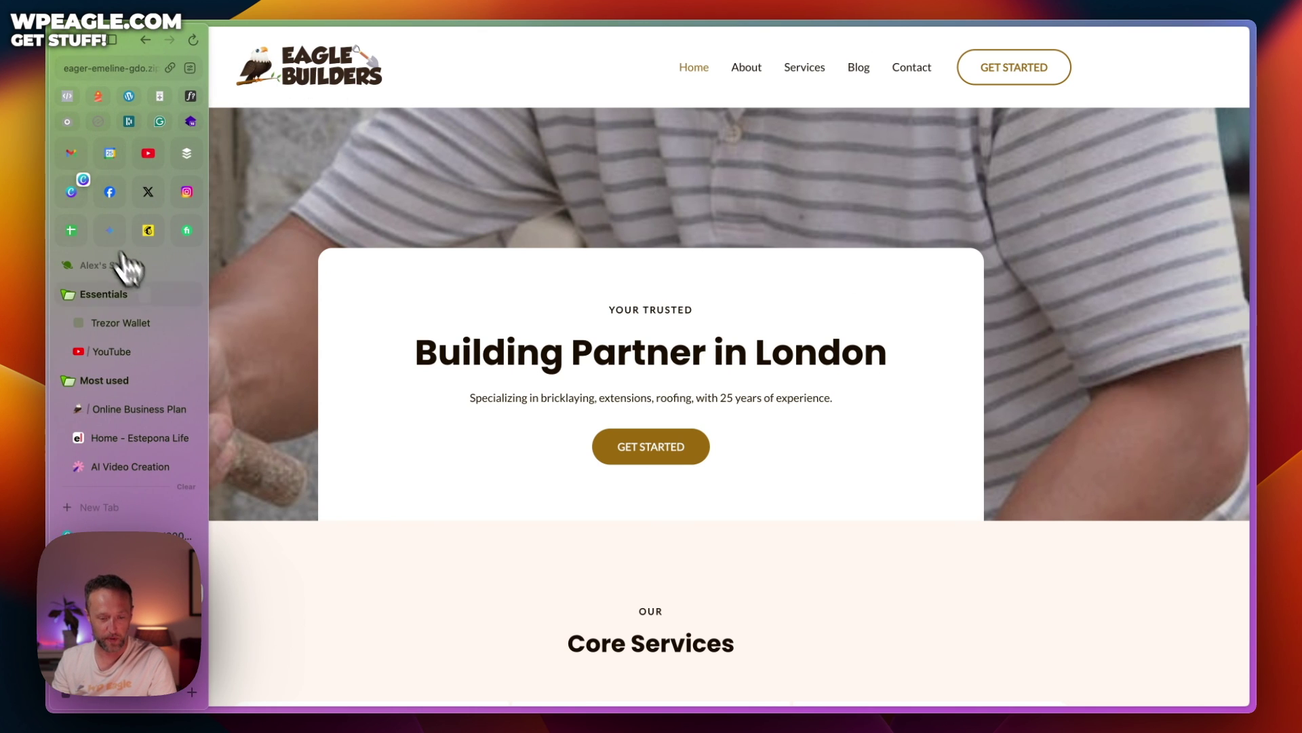
# Copy the new site's login credentials and open its WordPress dashboard
pyautogui.press('super+w')
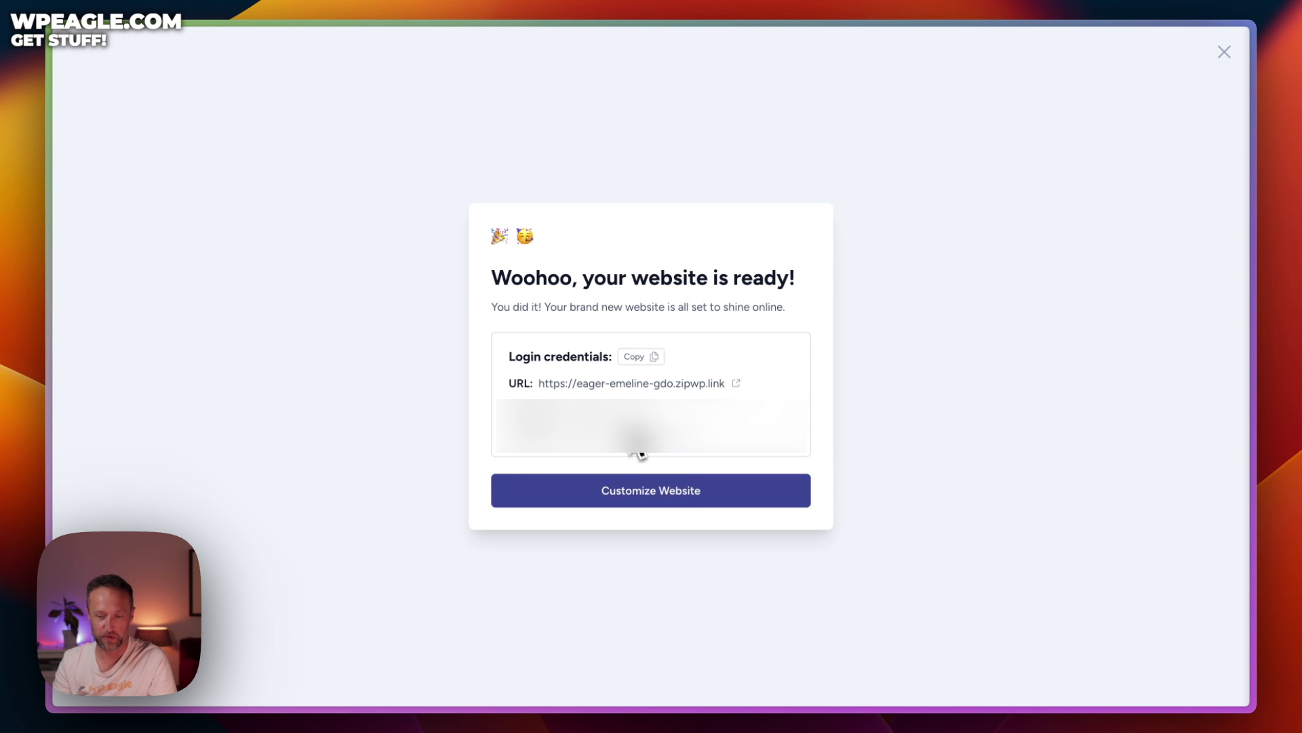
pyautogui.click(638, 359)
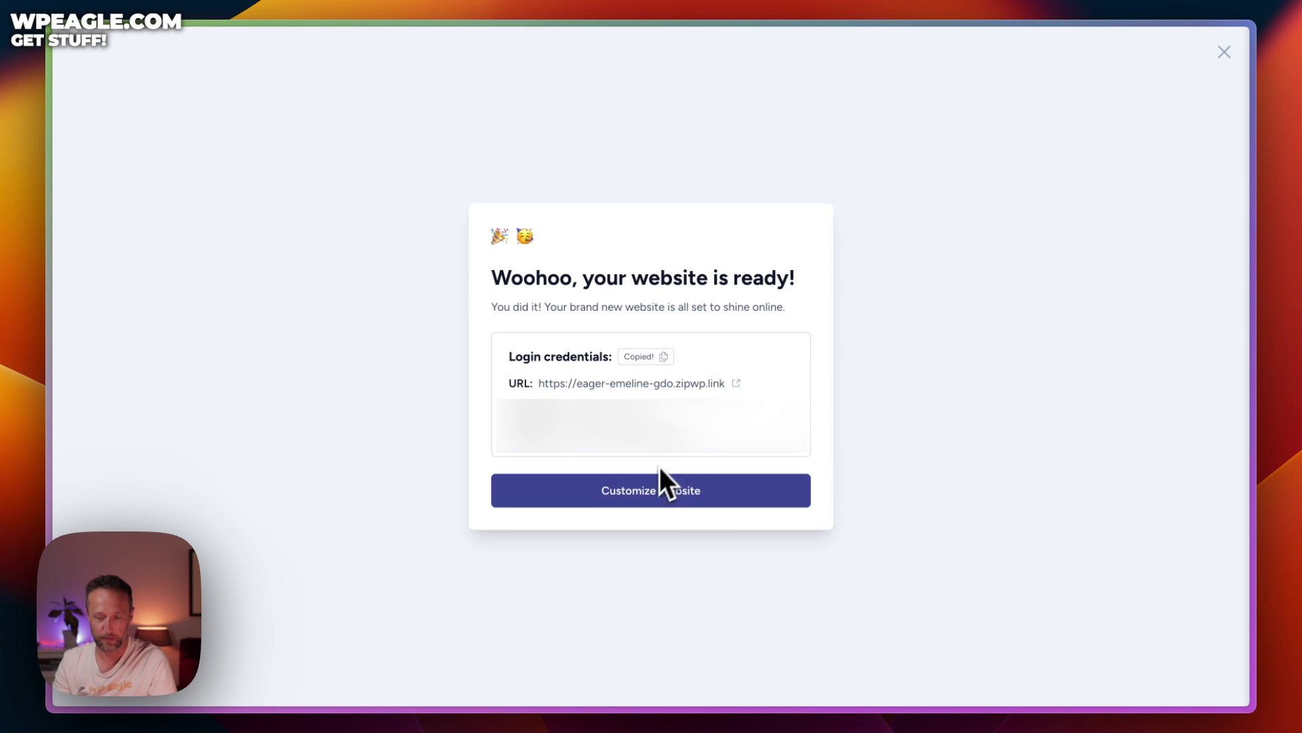
pyautogui.click(646, 495)
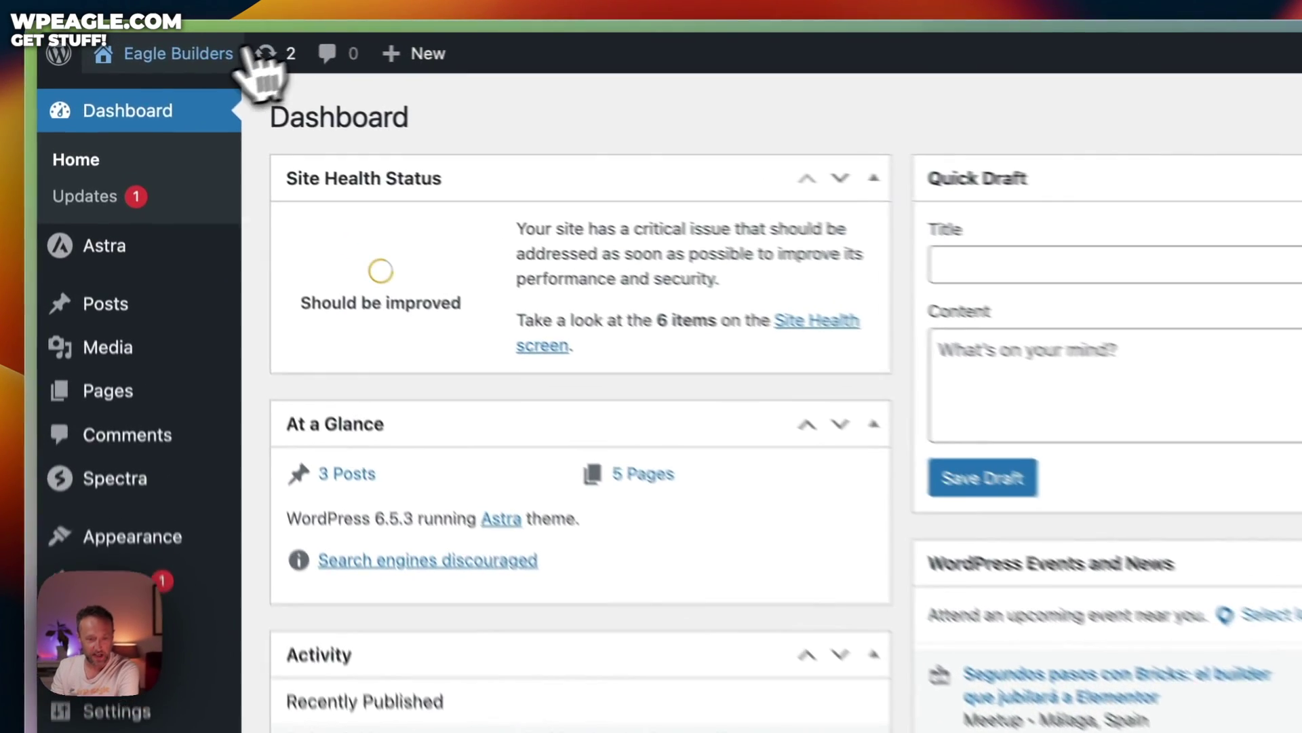
# Visit the live Eagle Builders site and open the Home page in the block editor
pyautogui.moveTo(139, 55)
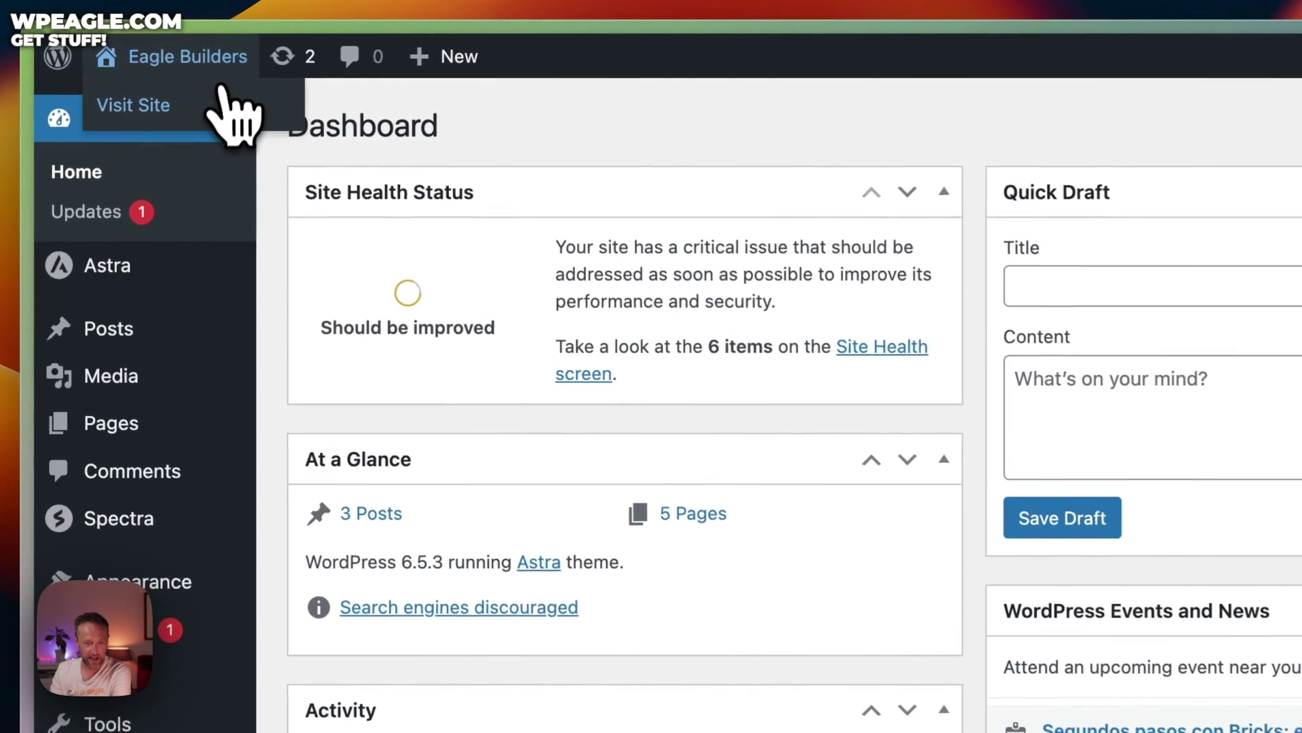
pyautogui.click(220, 103)
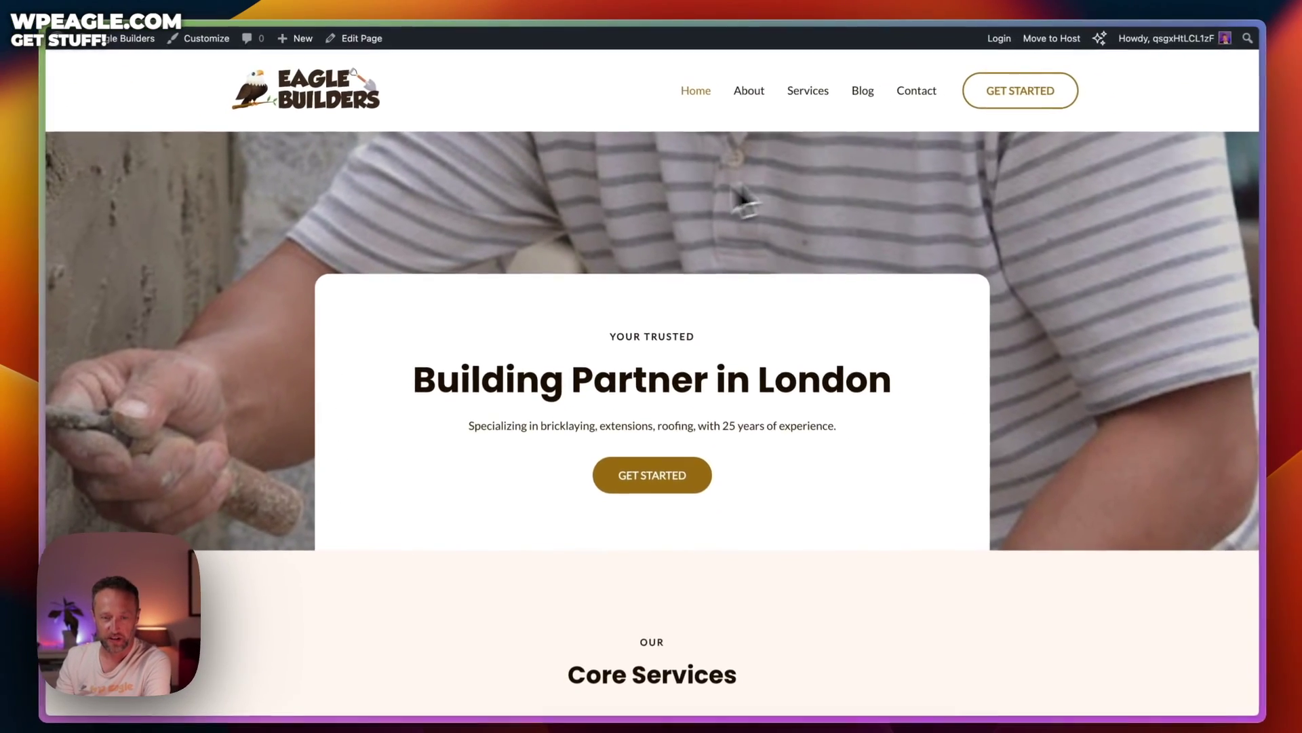
pyautogui.scroll(-2, 746, 203)
pyautogui.scroll(2, 774, 198)
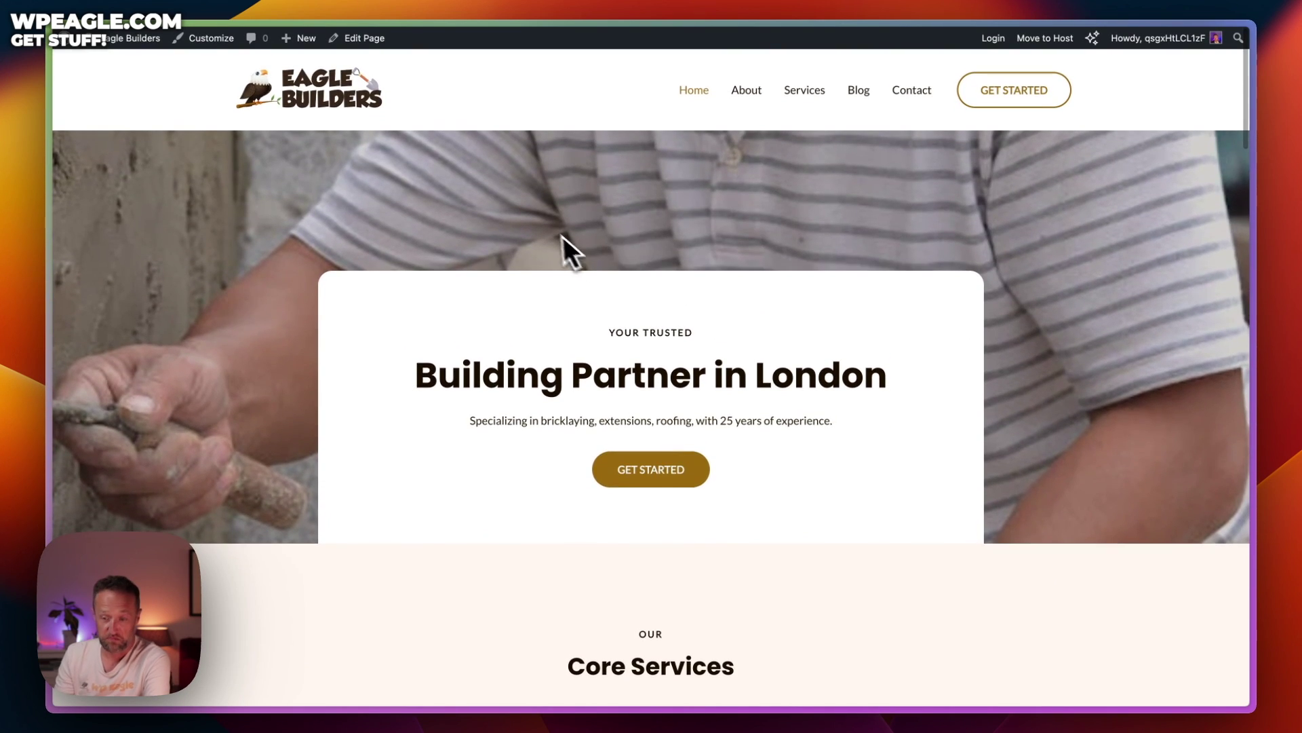
pyautogui.click(363, 39)
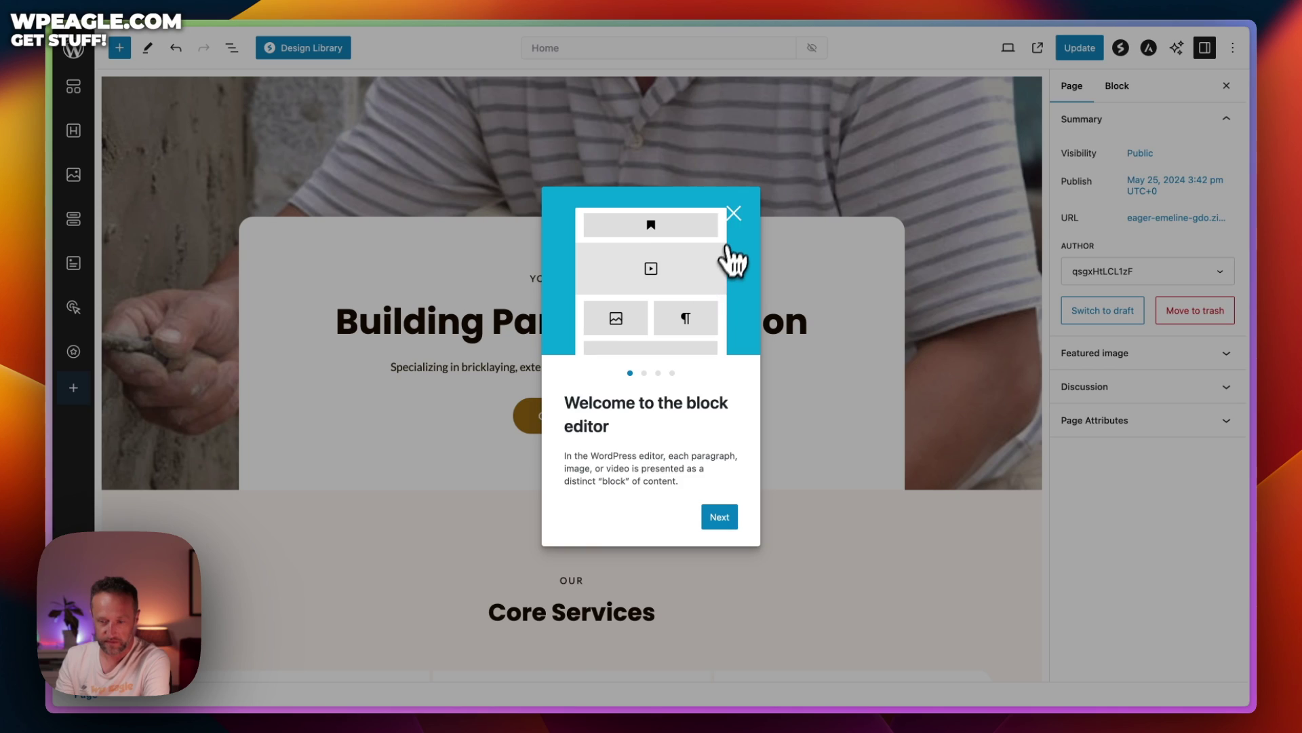
pyautogui.click(735, 210)
# Move the hero container's background focal point up to the man's head
pyautogui.click(465, 180)
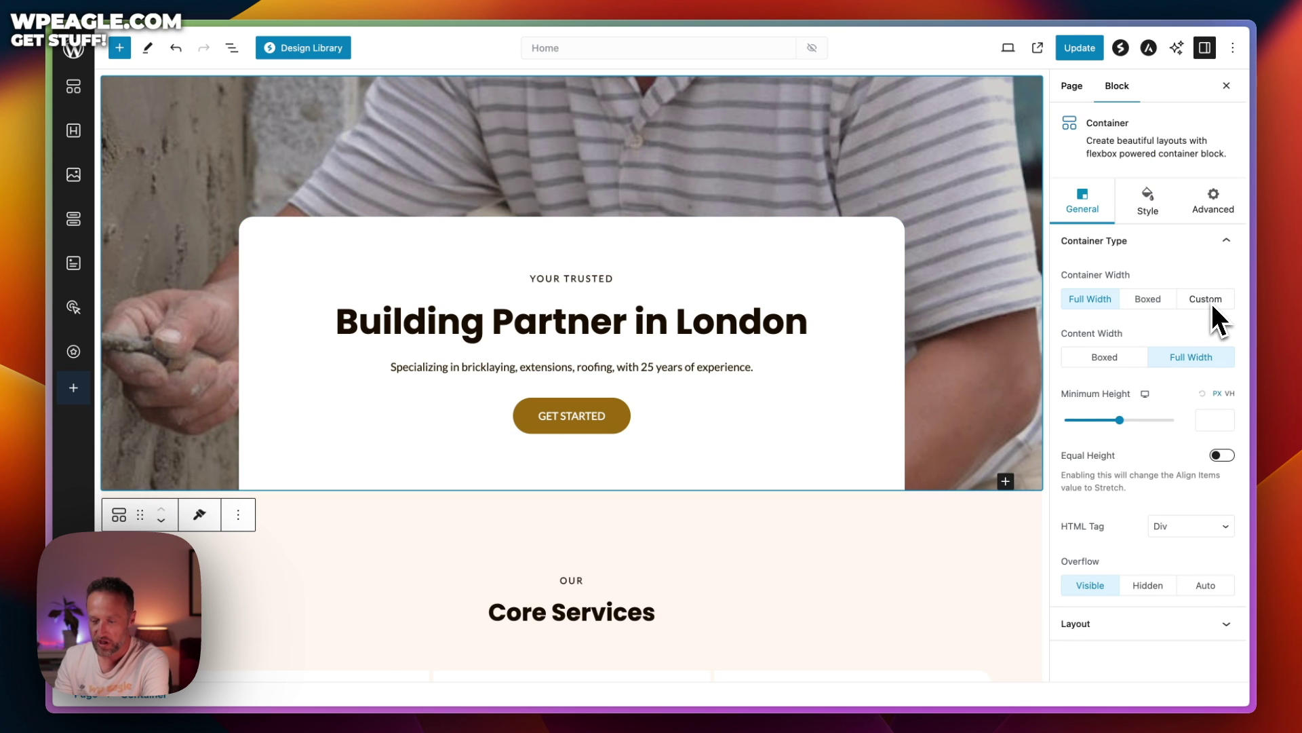
pyautogui.click(1149, 216)
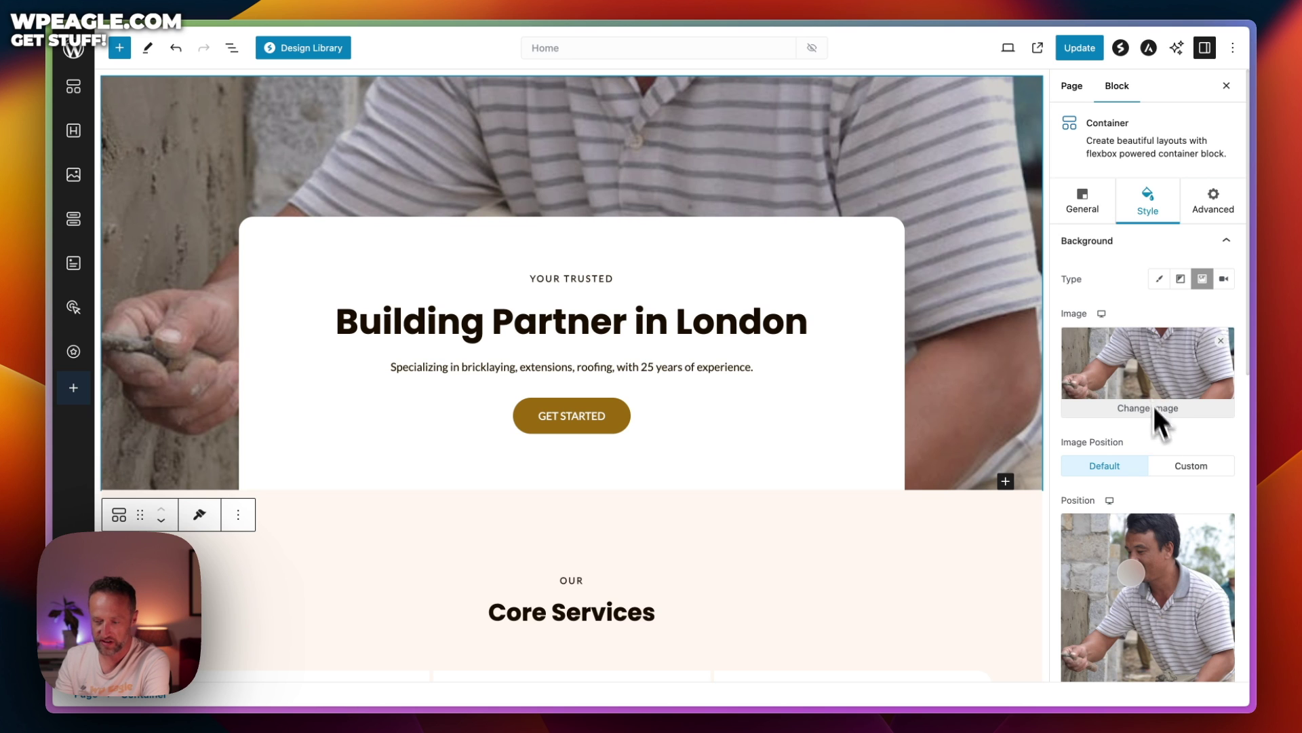
pyautogui.scroll(-3, 1148, 559)
pyautogui.moveTo(1145, 572)
pyautogui.mouseDown()
pyautogui.moveTo(1151, 407)
pyautogui.moveTo(1151, 461)
pyautogui.moveTo(1114, 462)
pyautogui.mouseUp()
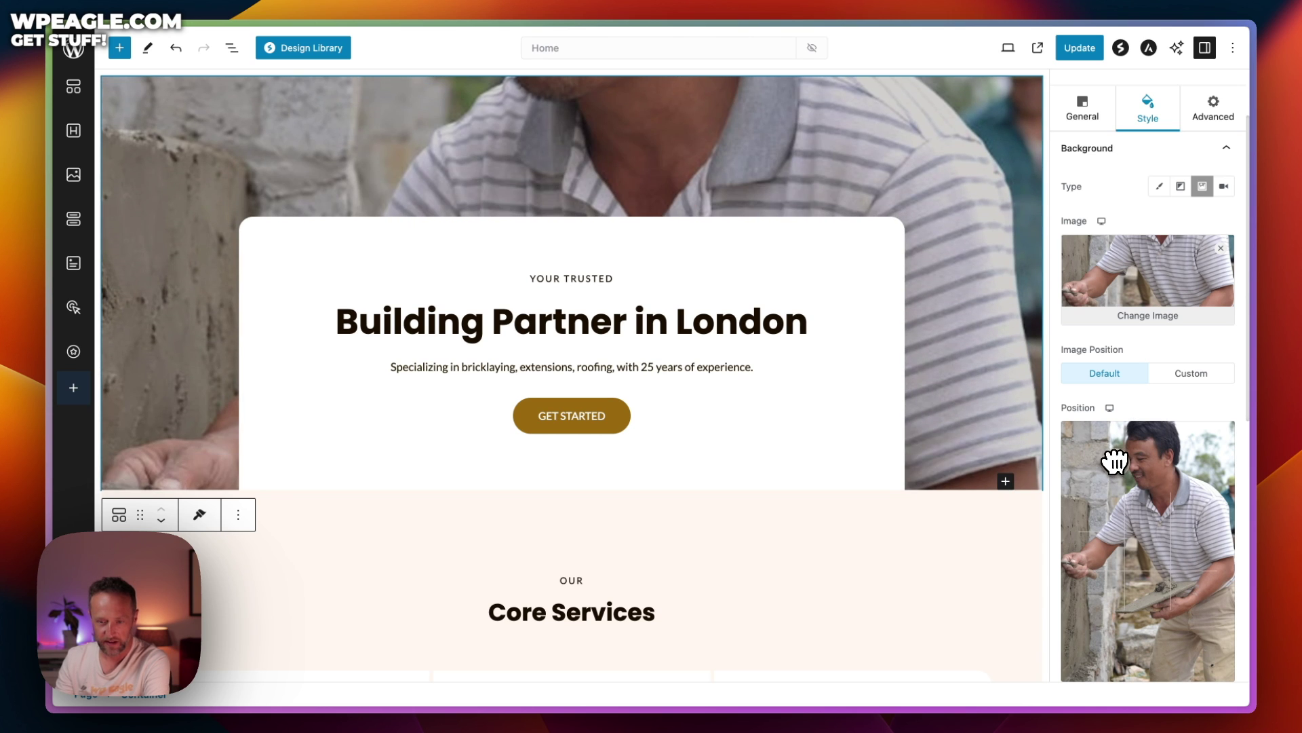
# Replace the hero background with the sunset crane photo, focused at Left 65%, Top 77%
pyautogui.click(1164, 318)
pyautogui.click(185, 97)
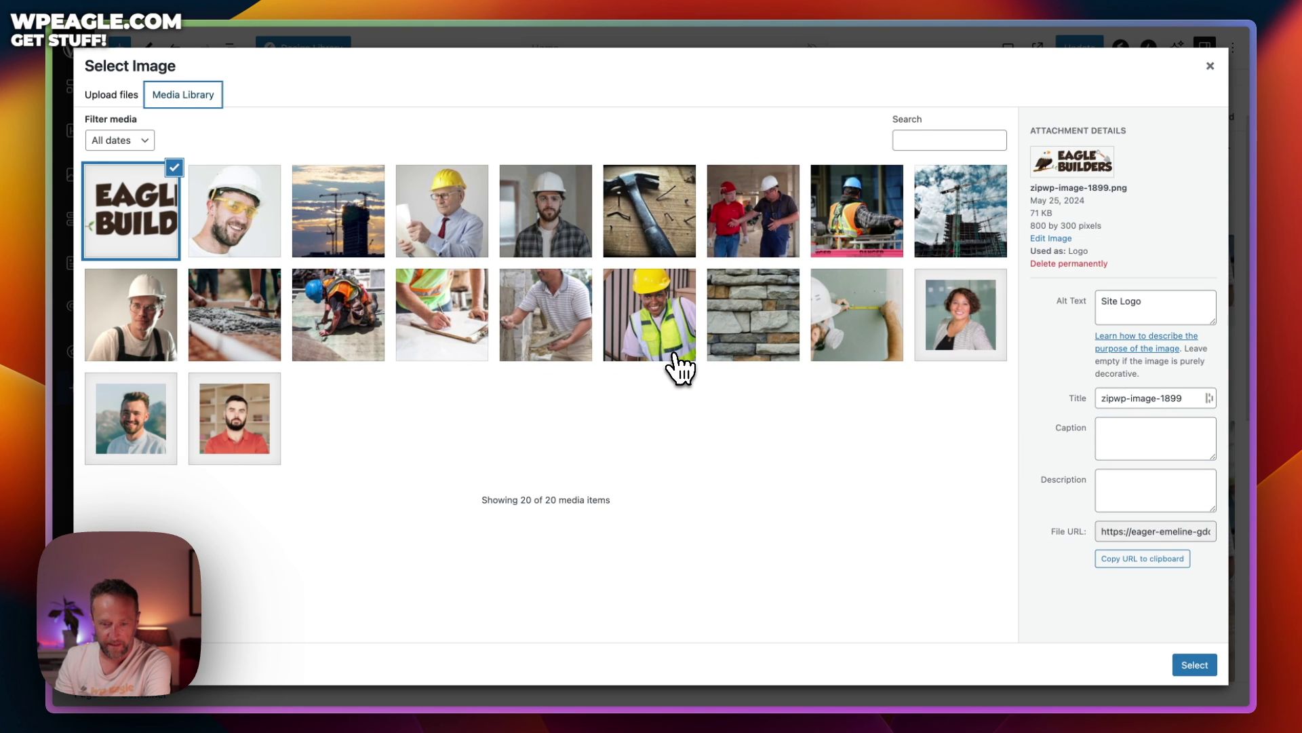
pyautogui.click(372, 244)
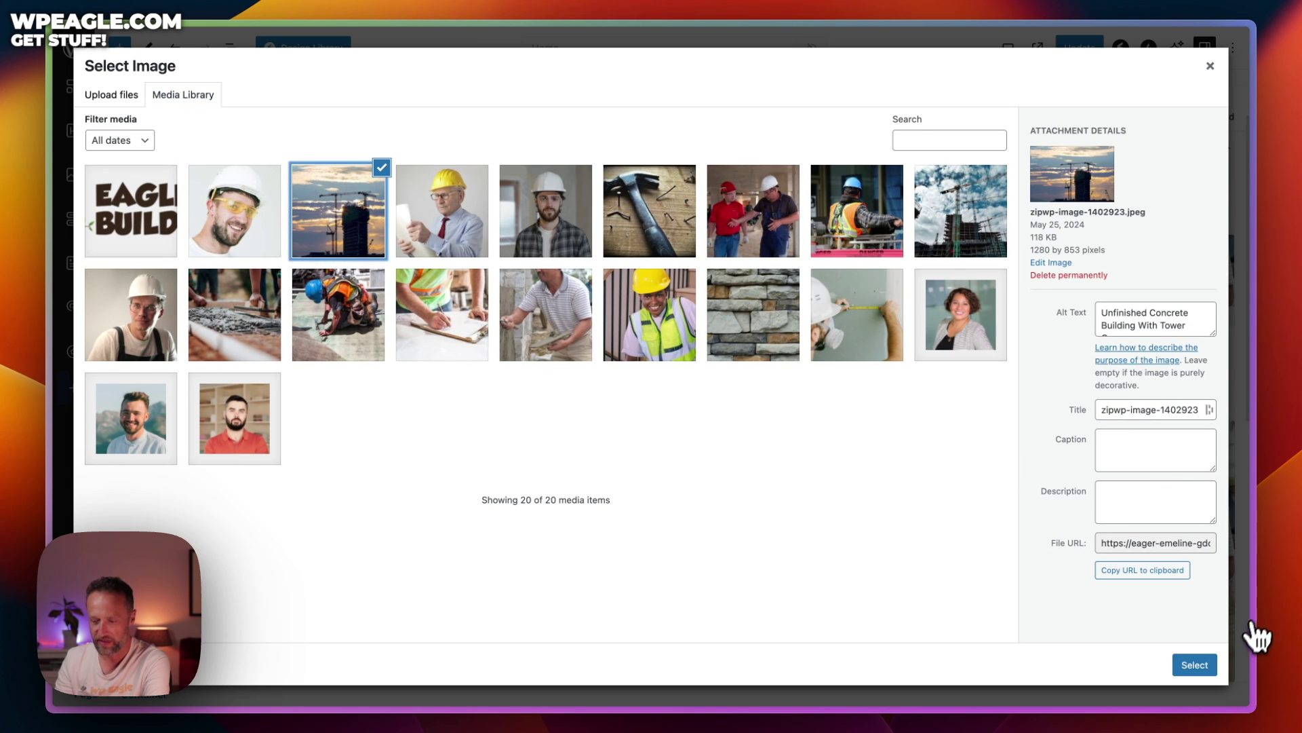
pyautogui.click(1196, 665)
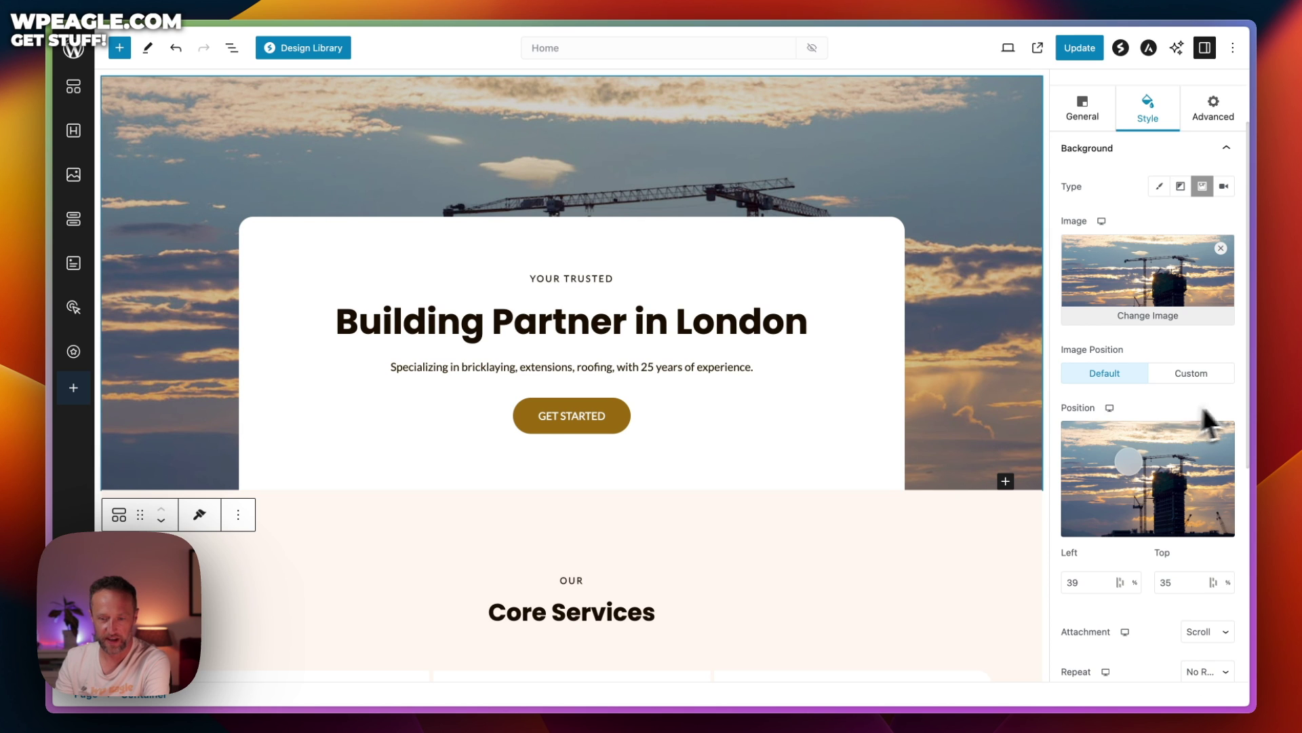
pyautogui.click(1174, 508)
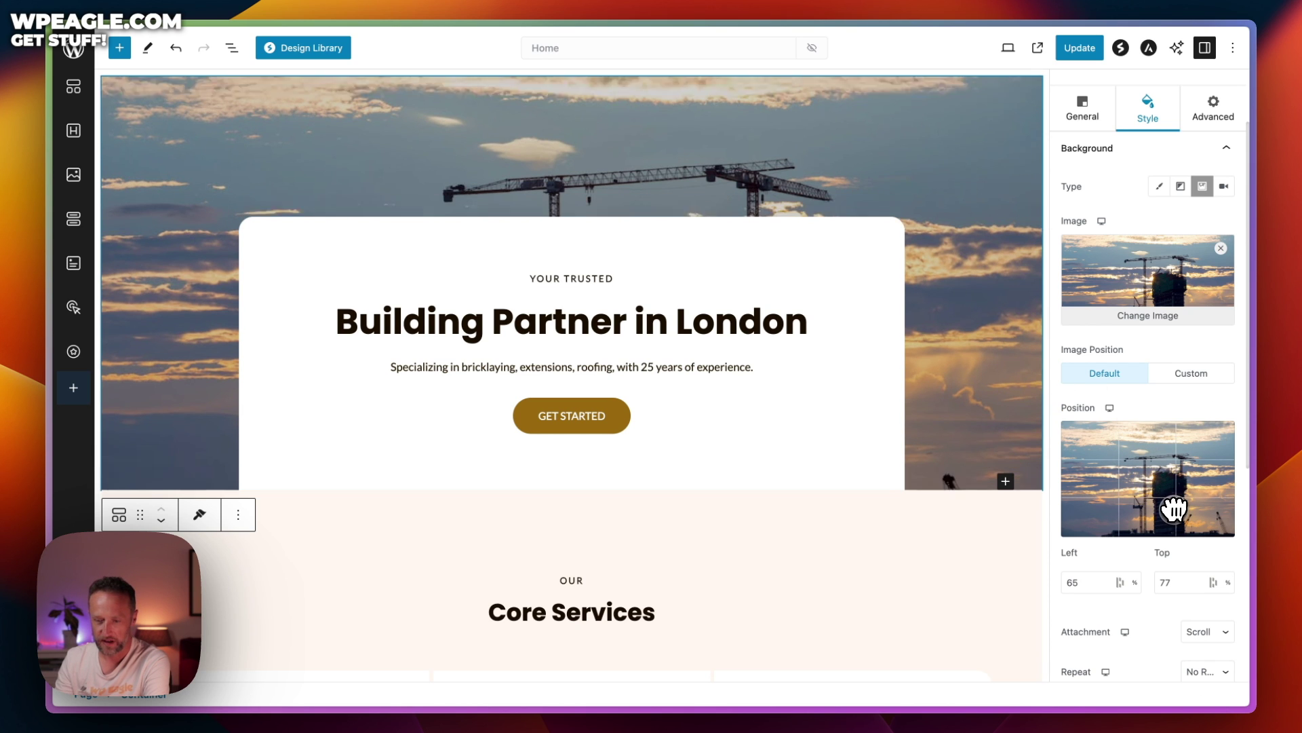
pyautogui.scroll(-5, 803, 197)
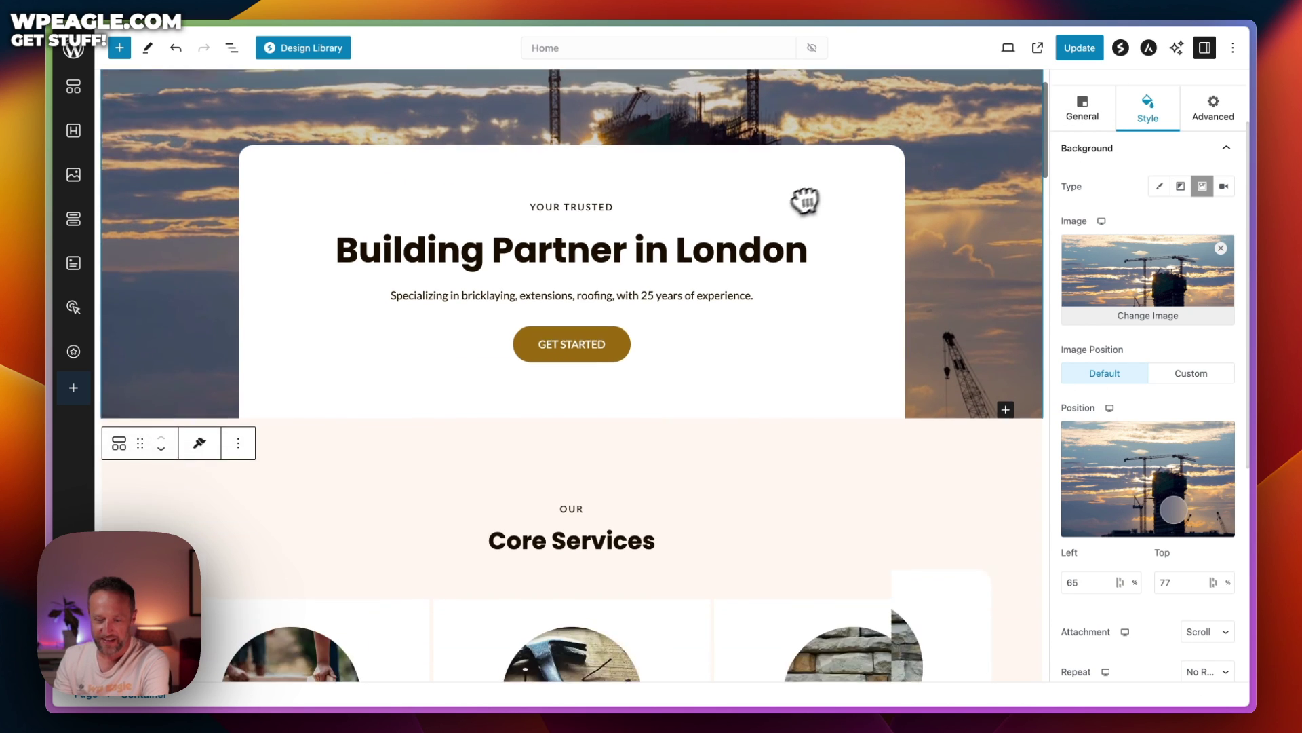
# Inspect the Core Services, Our Story hammer image and Project Gallery blocks
pyautogui.click(568, 317)
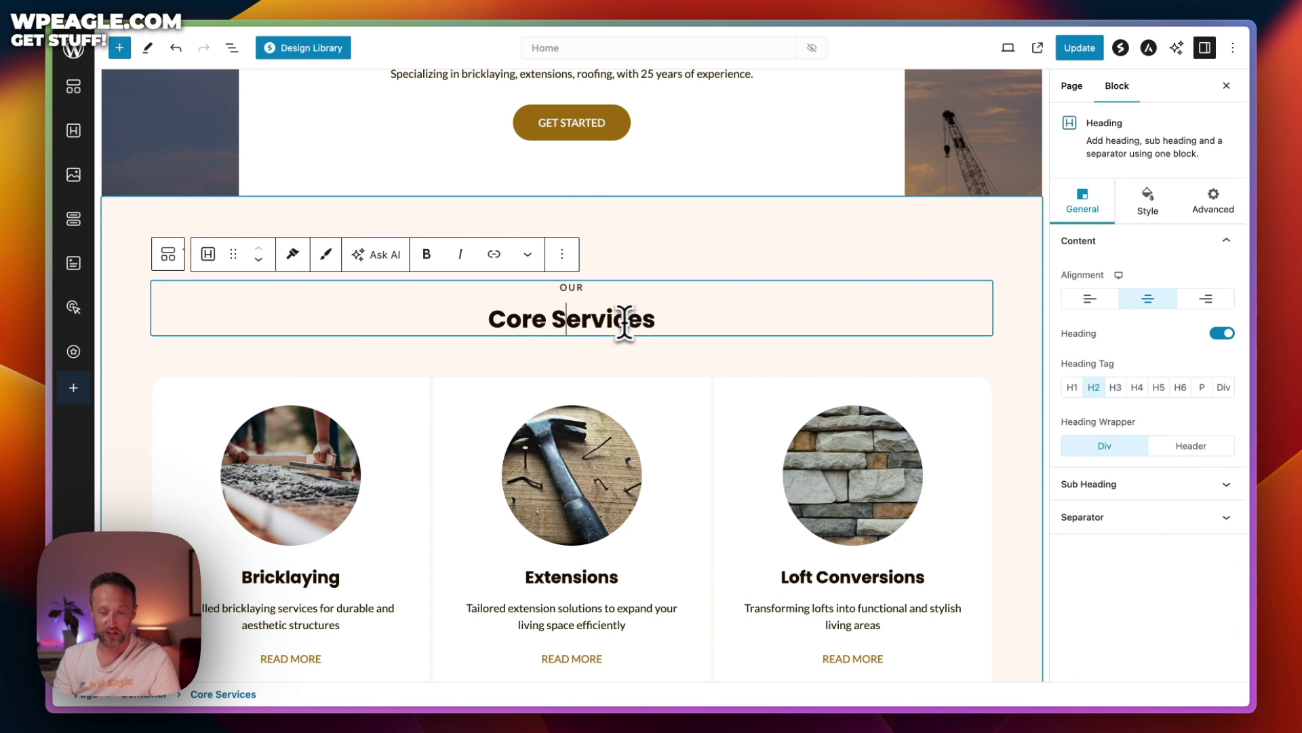
pyautogui.scroll(-5, 610, 319)
pyautogui.click(554, 259)
pyautogui.scroll(-5, 685, 285)
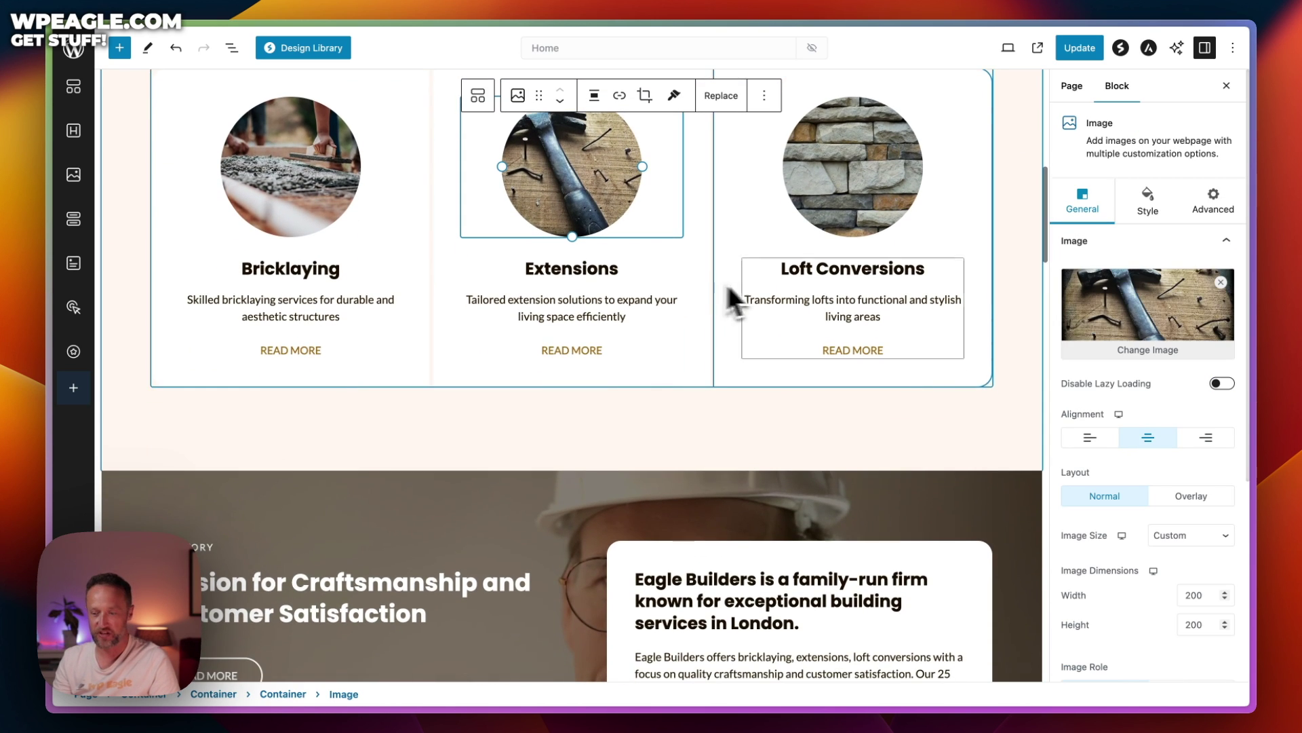
pyautogui.scroll(-2, 719, 332)
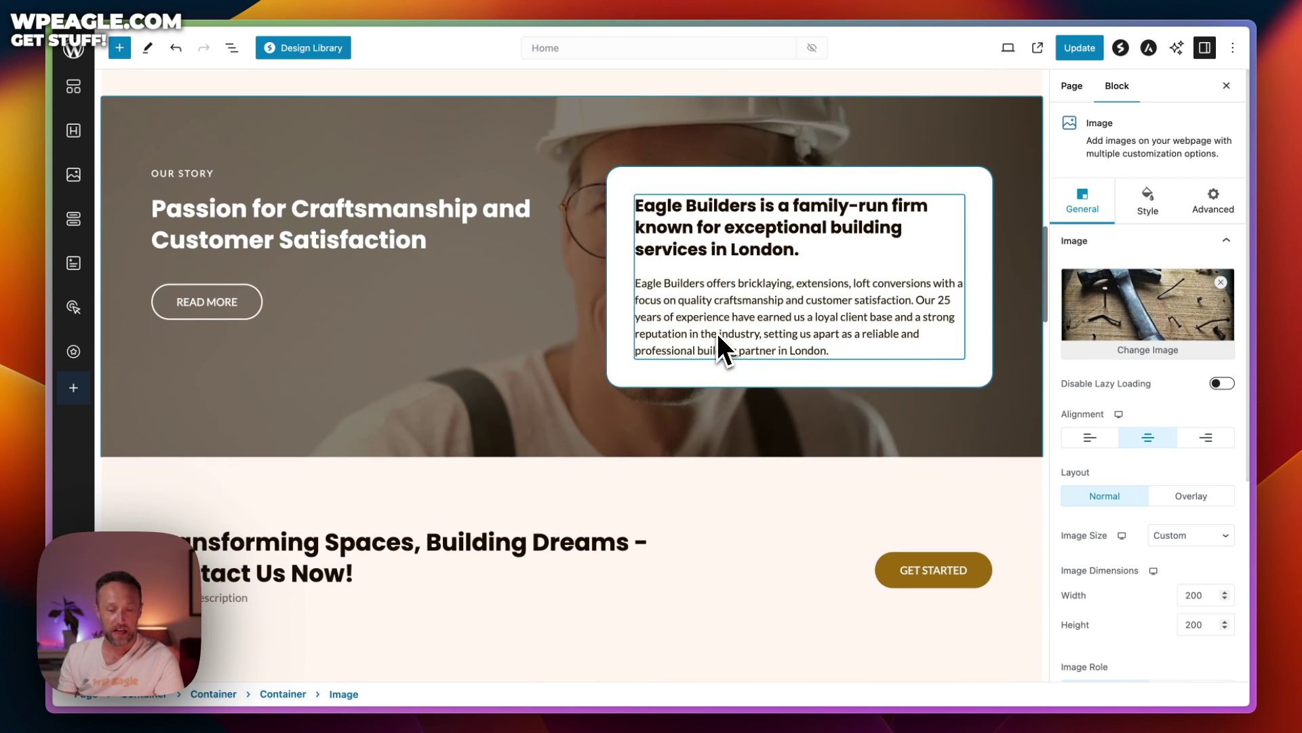
pyautogui.scroll(-7, 513, 281)
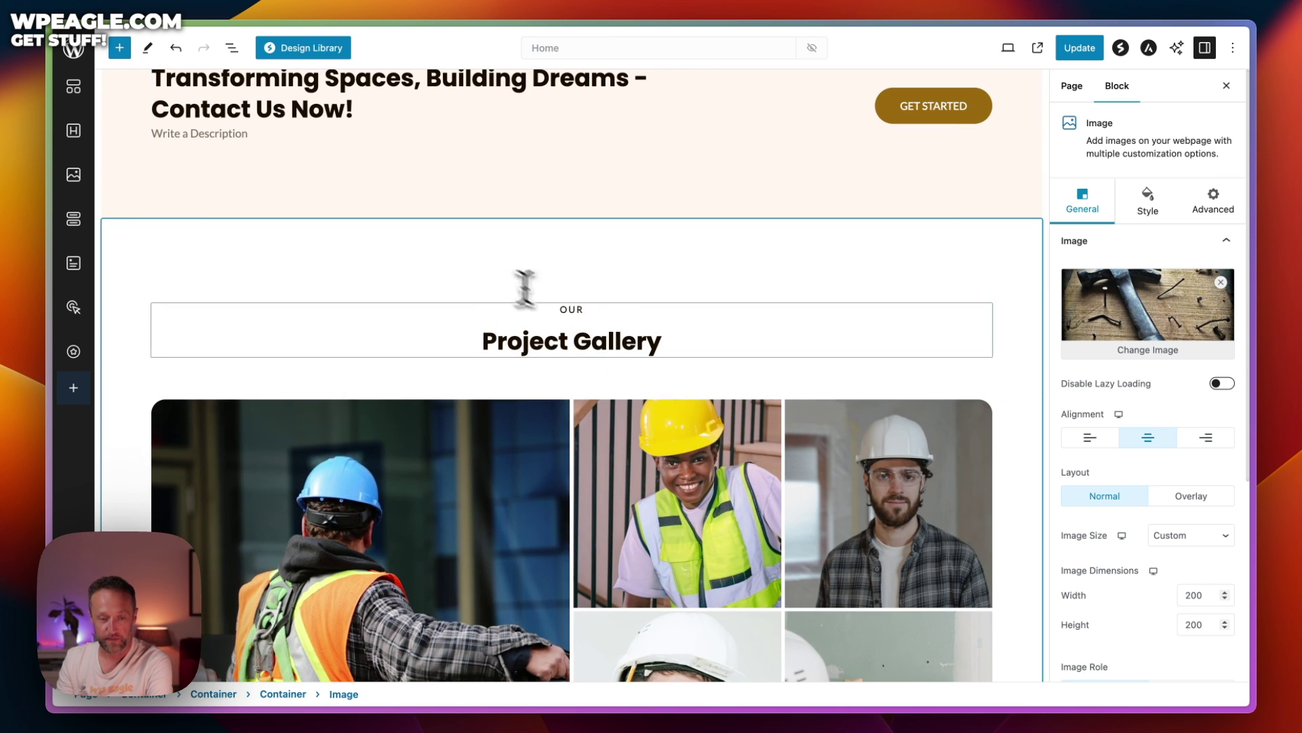
pyautogui.click(574, 341)
pyautogui.scroll(-1, 683, 311)
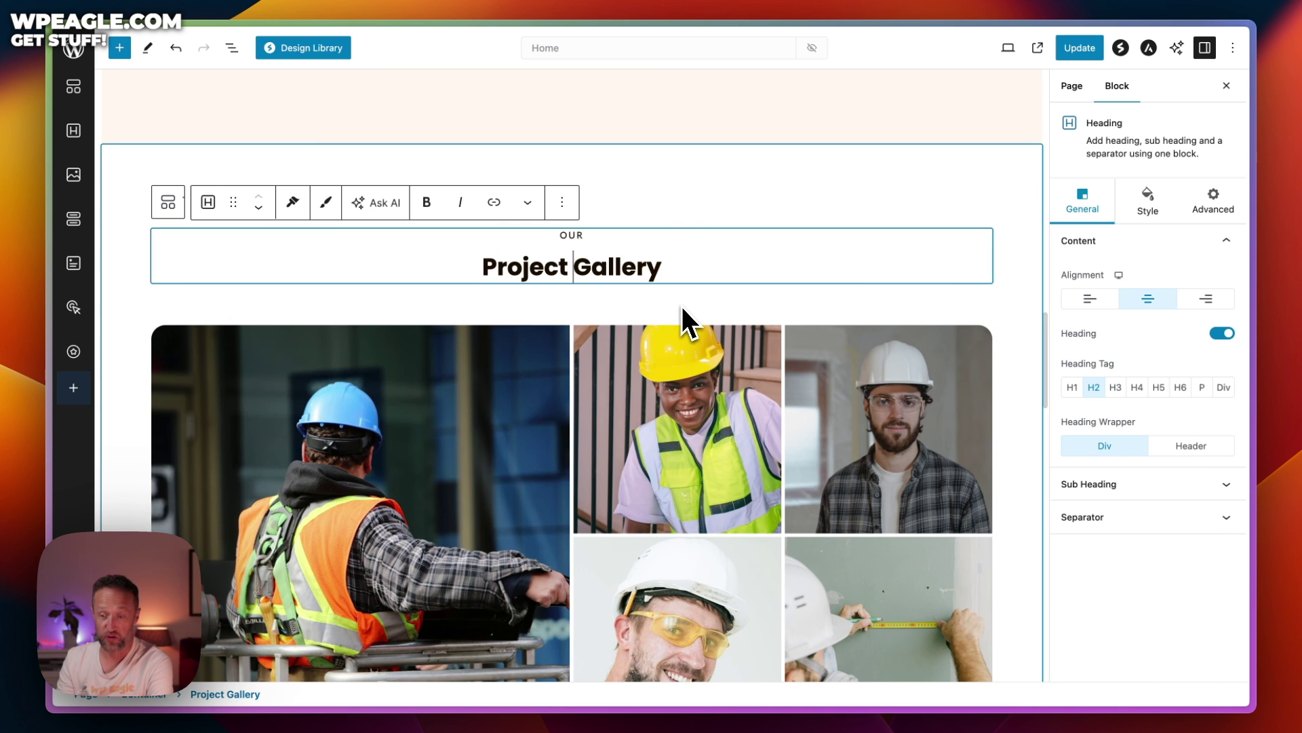
pyautogui.click(303, 438)
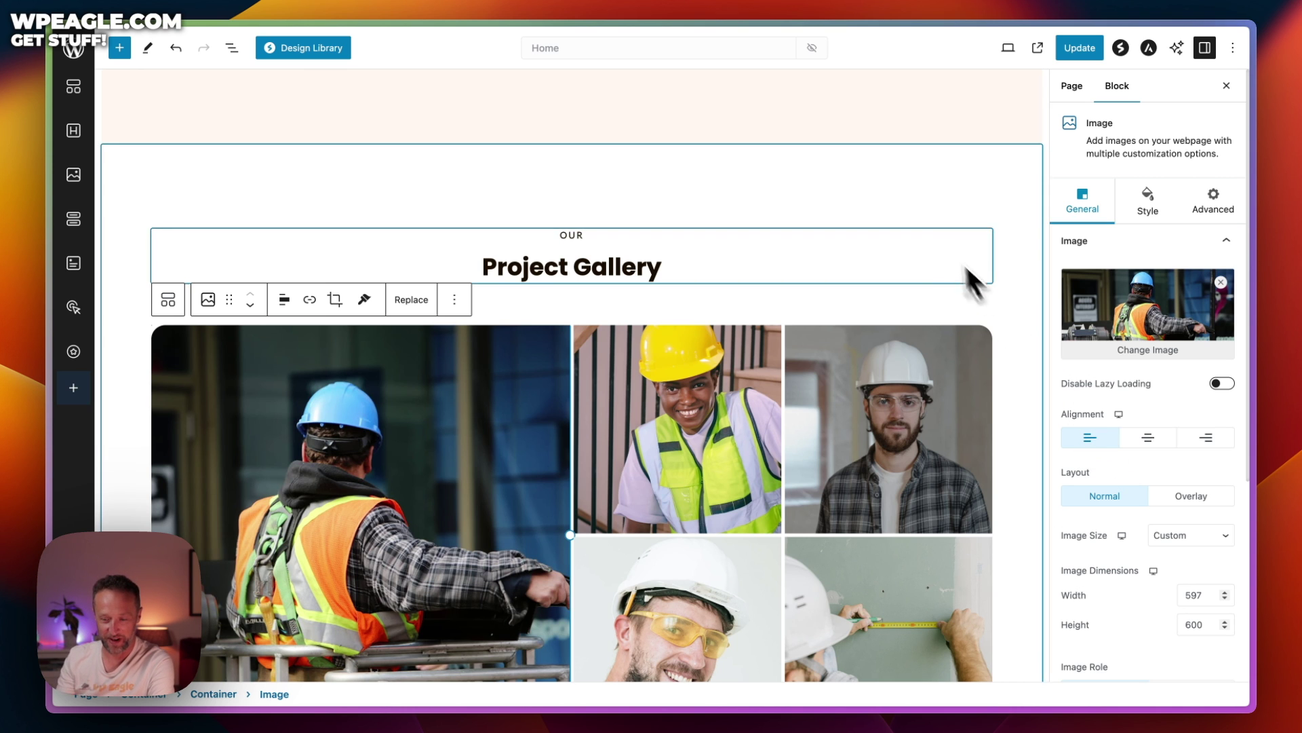
# Return to the top and save the Home page with Update
pyautogui.scroll(15, 741, 340)
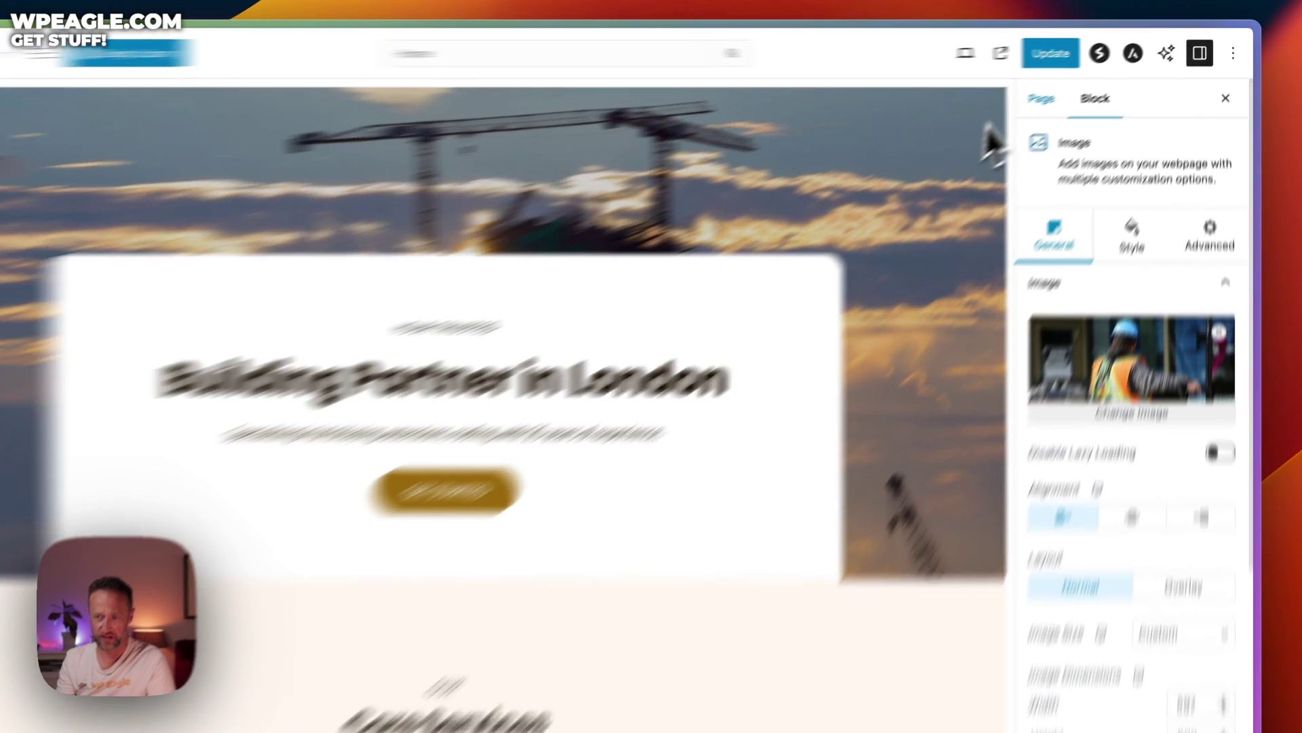
pyautogui.click(1075, 54)
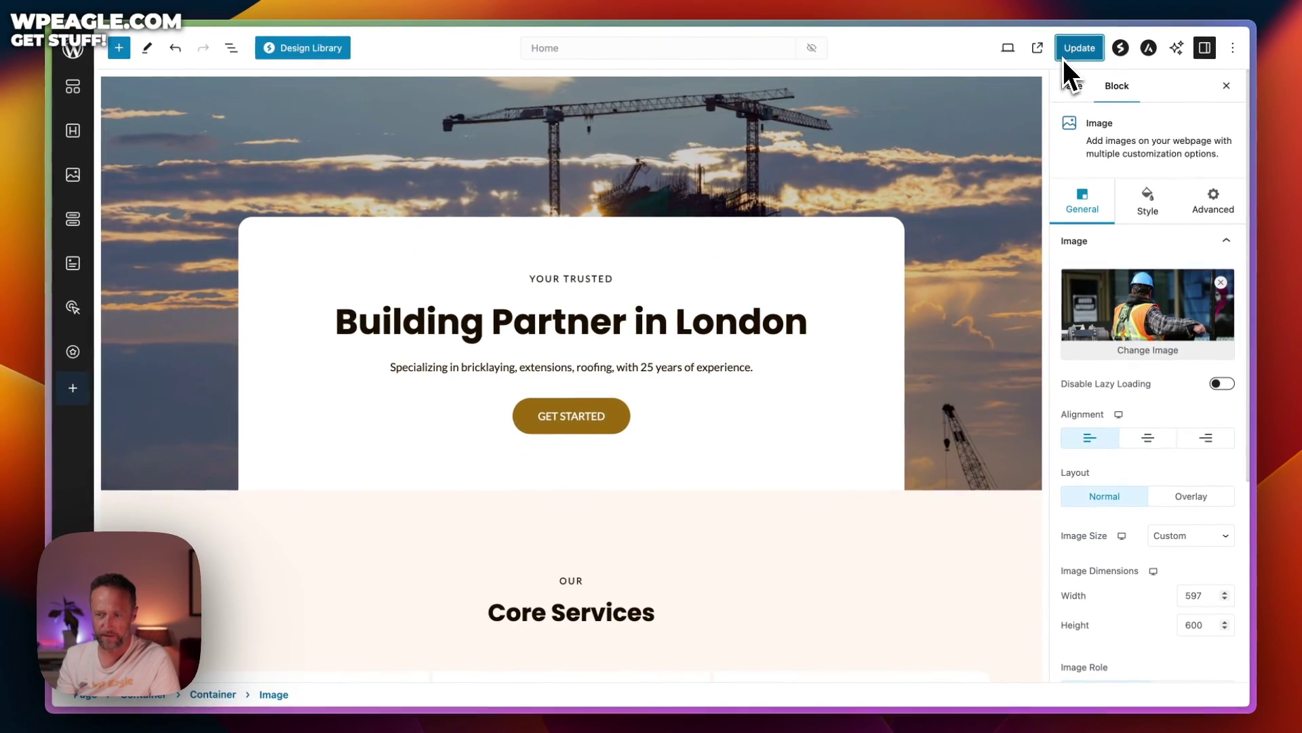
pyautogui.click(1078, 50)
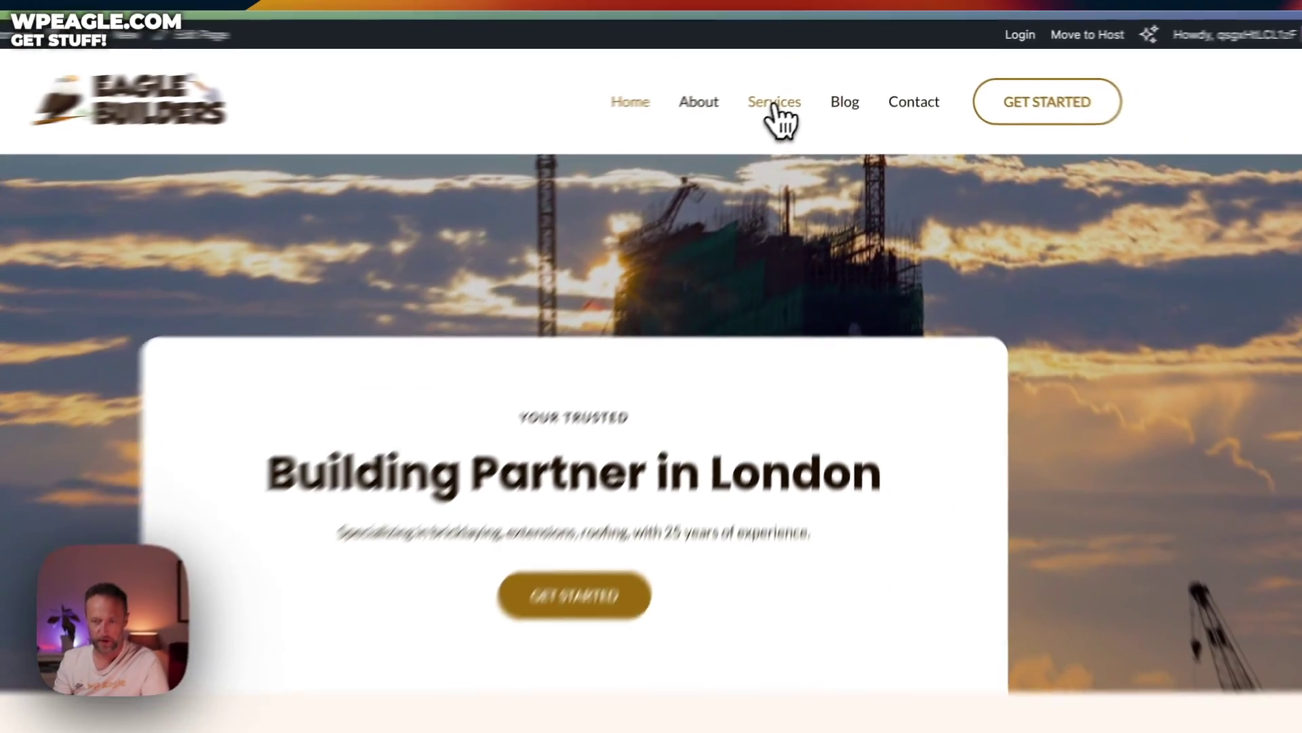
pyautogui.click(780, 112)
pyautogui.scroll(-10, 1092, 238)
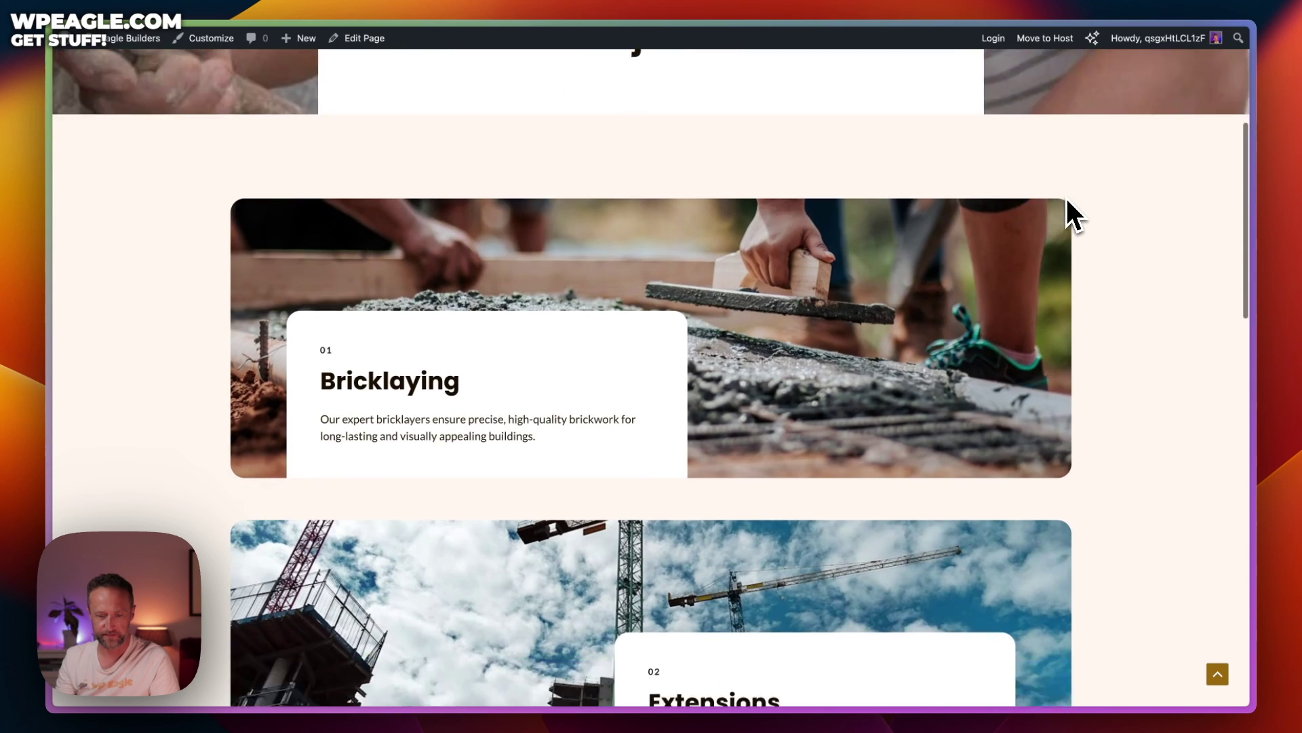
pyautogui.scroll(-15, 1066, 198)
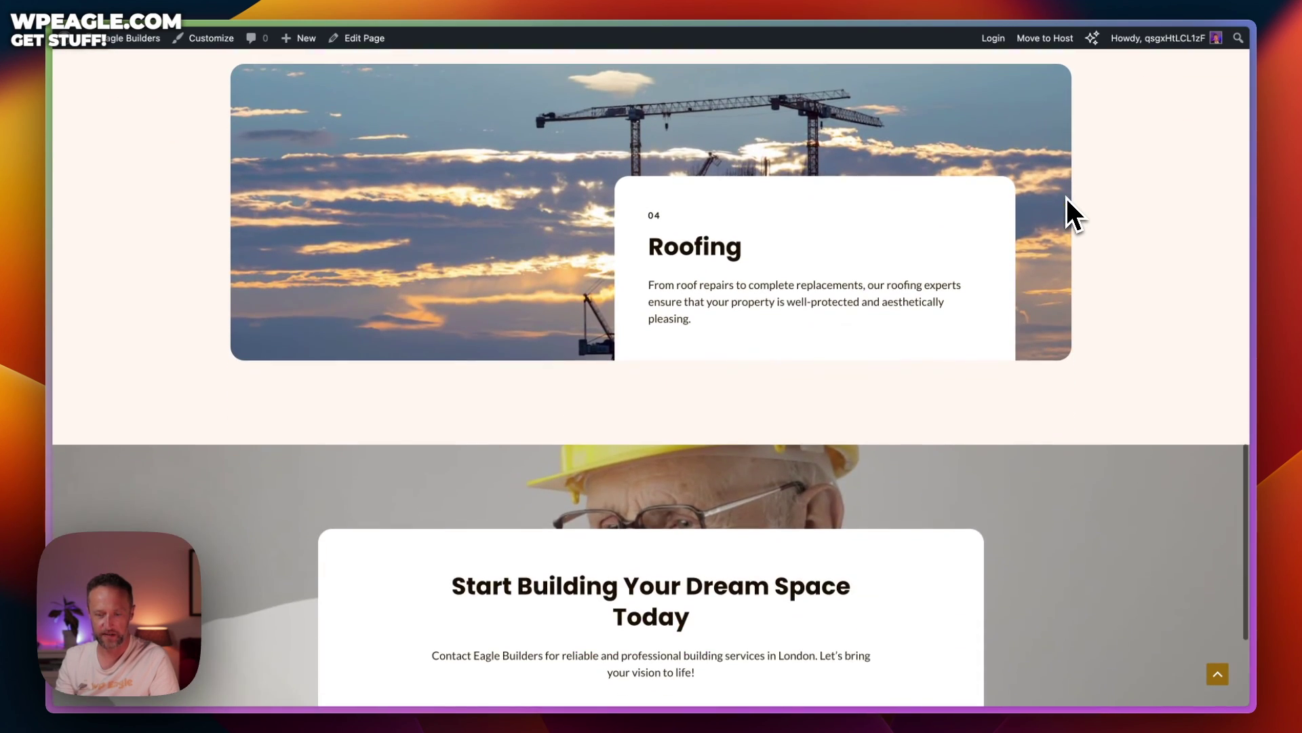
pyautogui.scroll(-2, 725, 251)
pyautogui.scroll(20, 740, 252)
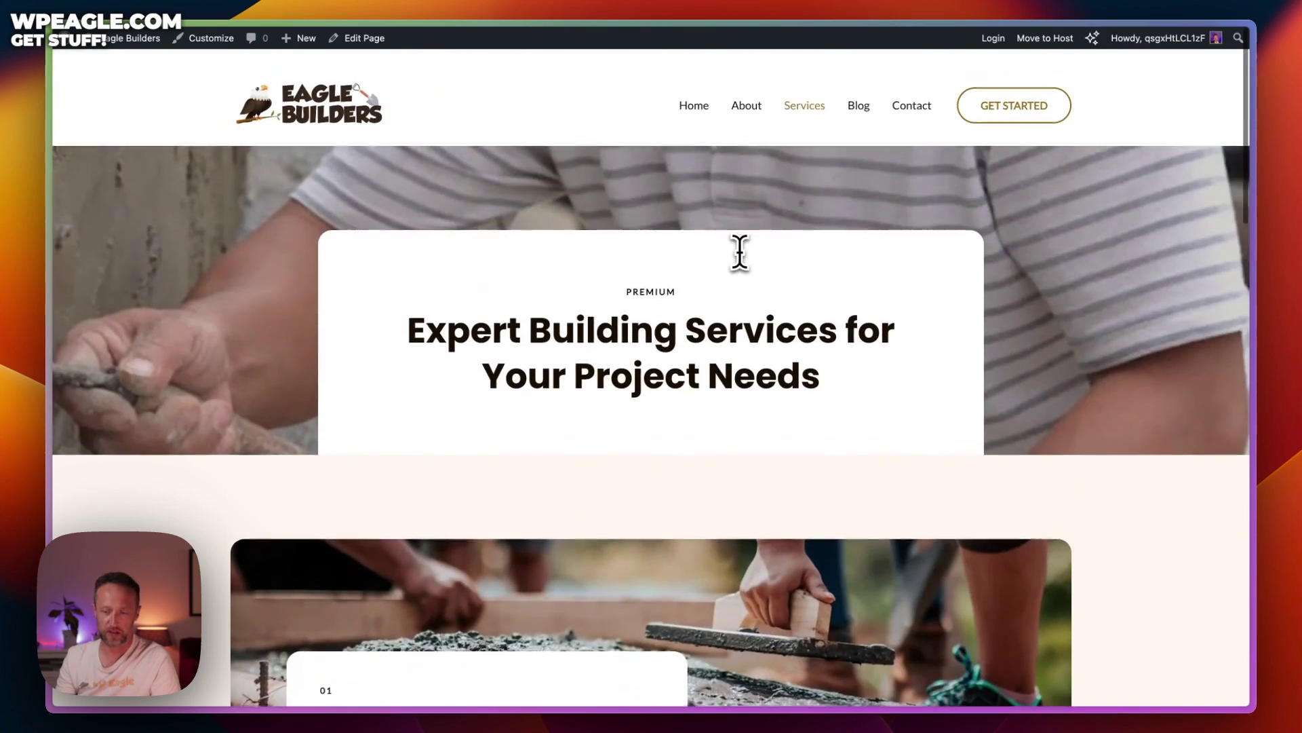
pyautogui.scroll(-3, 739, 253)
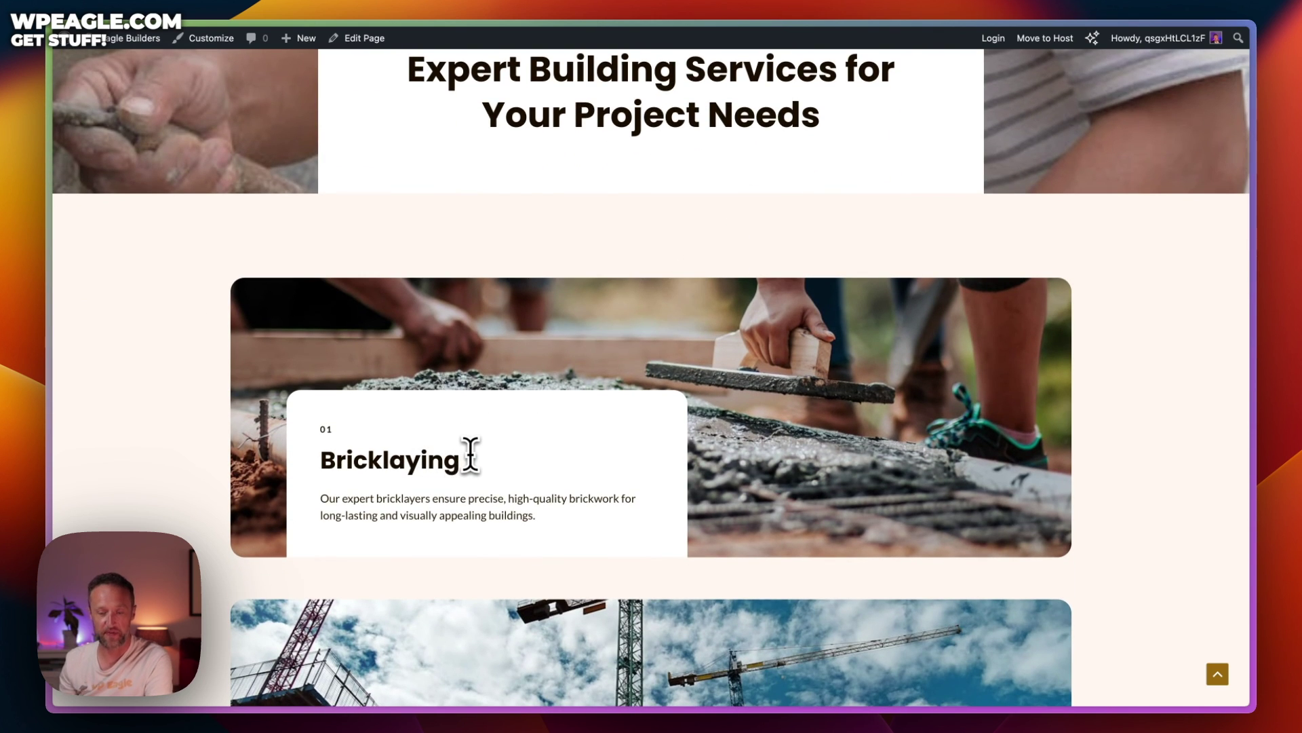
pyautogui.scroll(3, 471, 456)
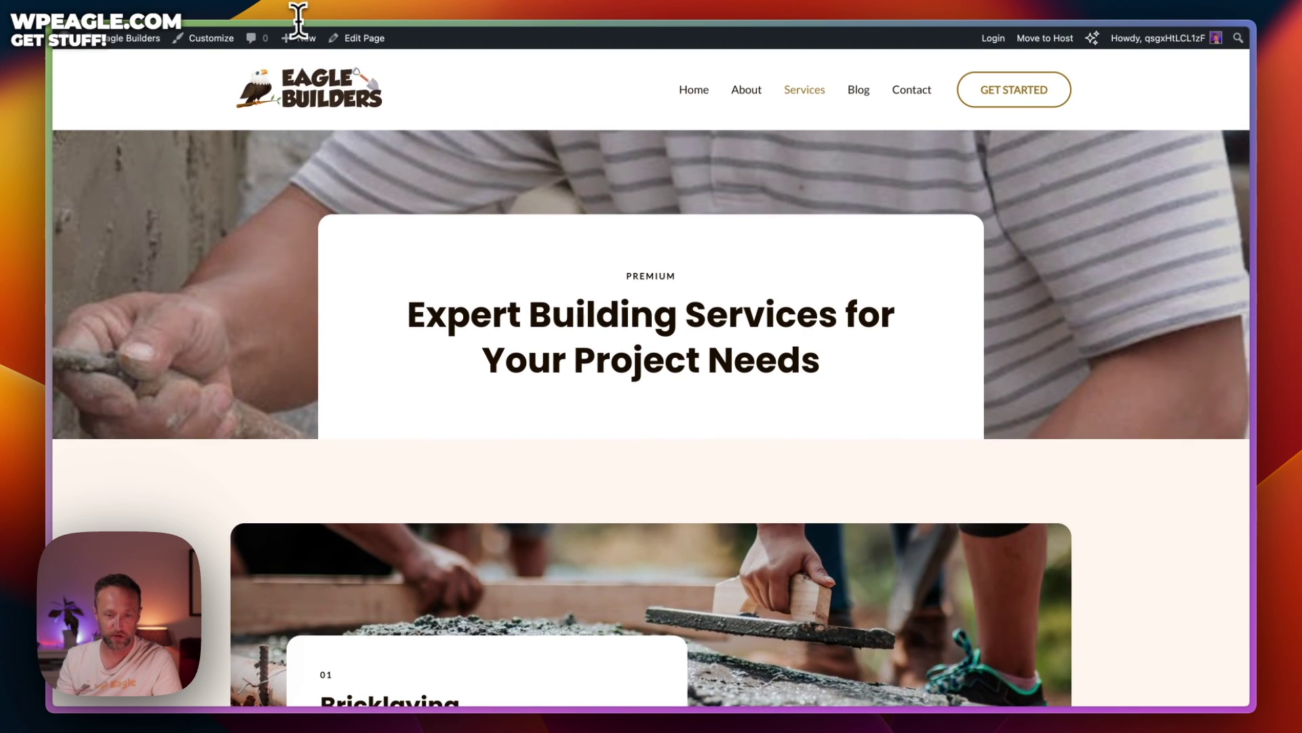
pyautogui.moveTo(302, 47)
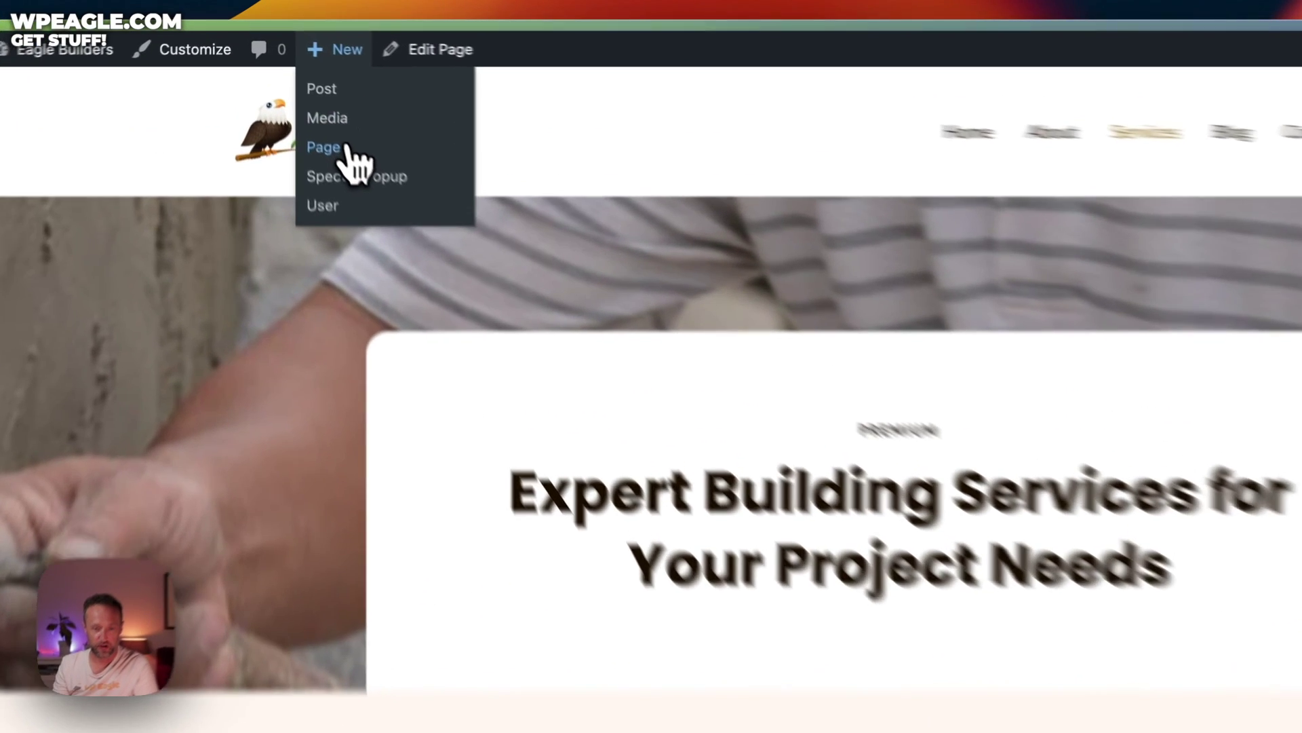
# Create a new page titled 'Bricklayers' and bring up the Design Library
pyautogui.click(344, 145)
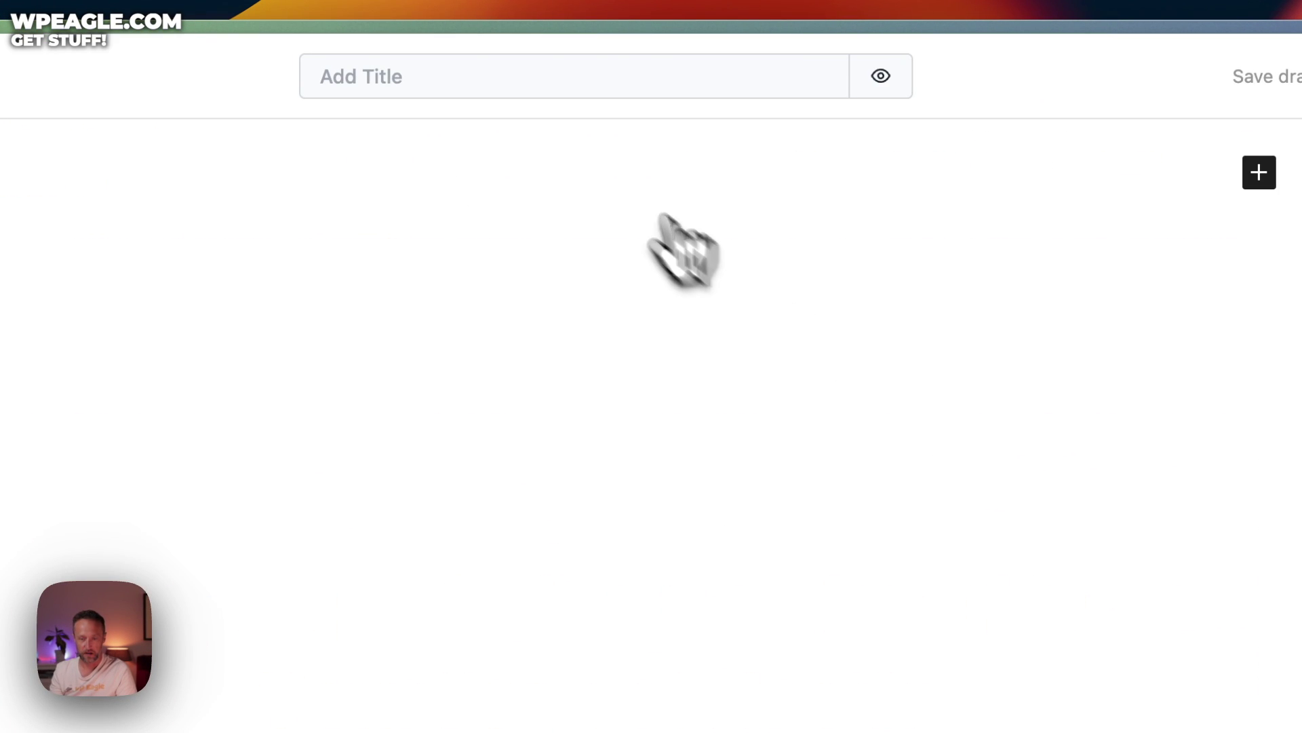
pyautogui.click(518, 67)
pyautogui.write('Brik')
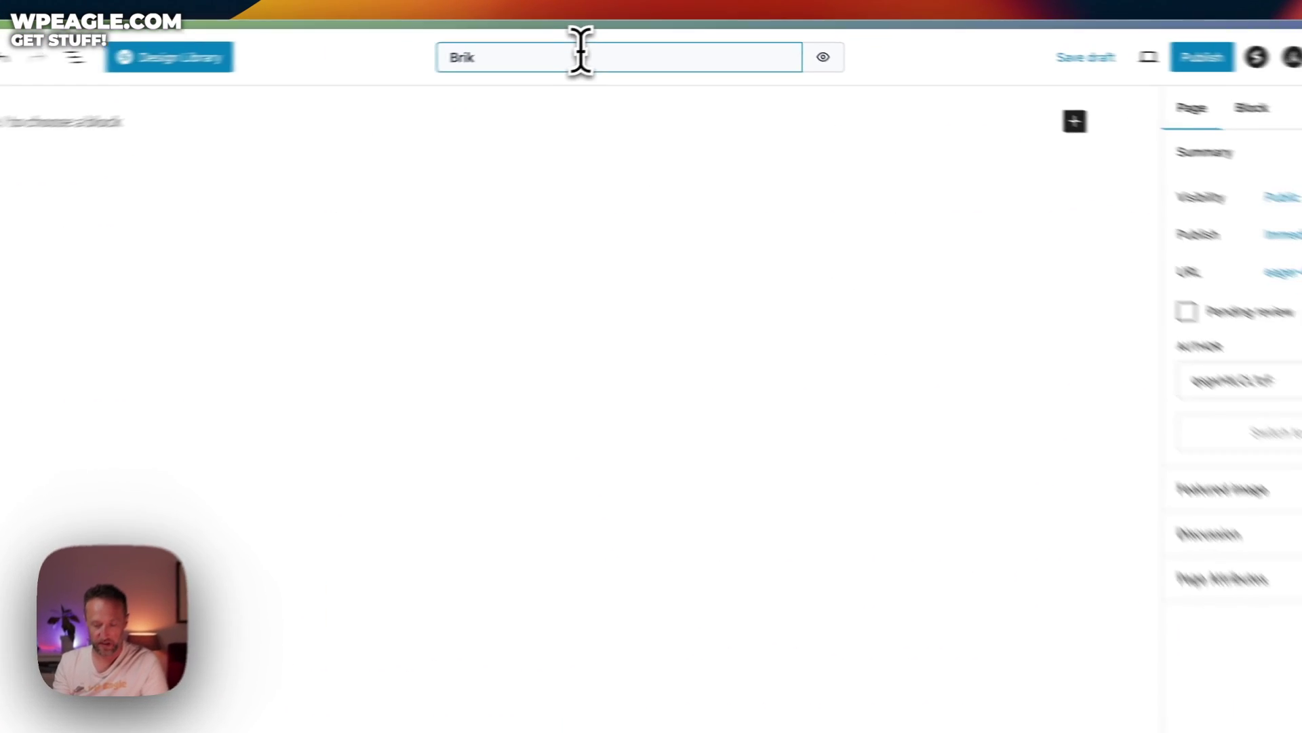
pyautogui.press('BackSpace')
pyautogui.write('cklayers')
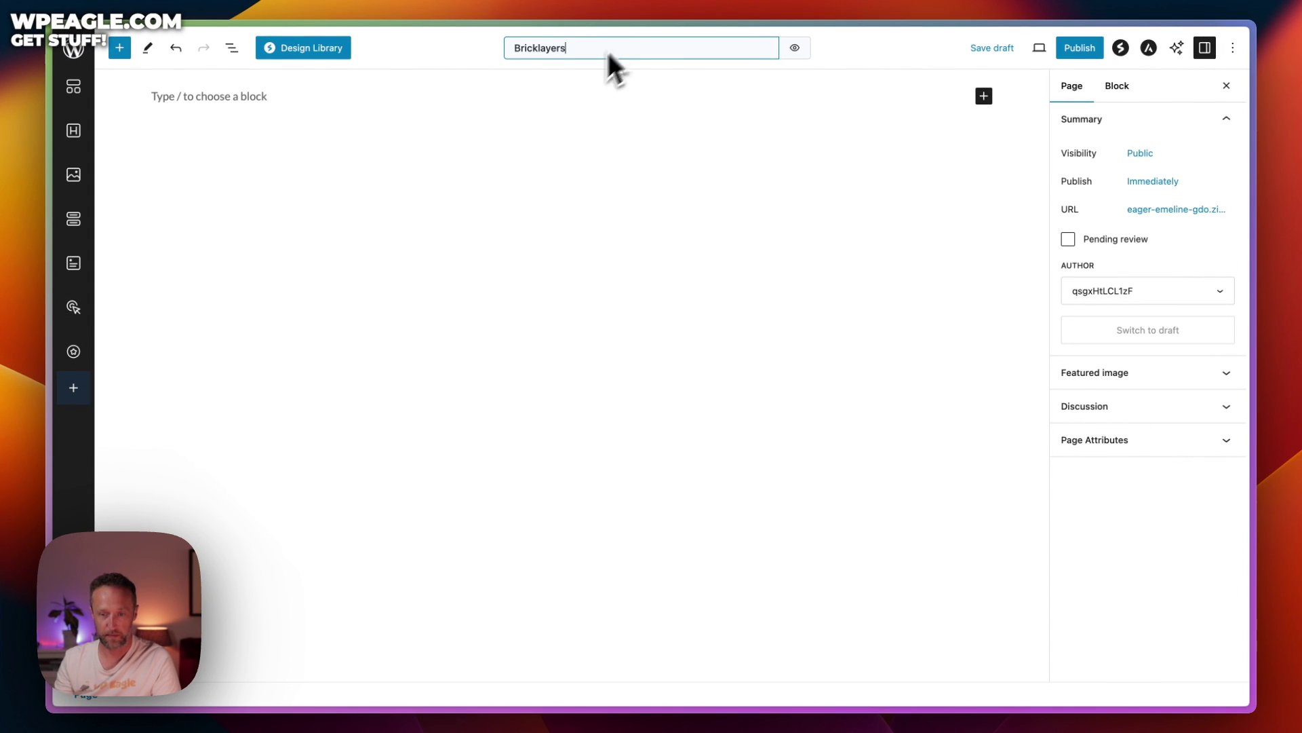
pyautogui.click(449, 107)
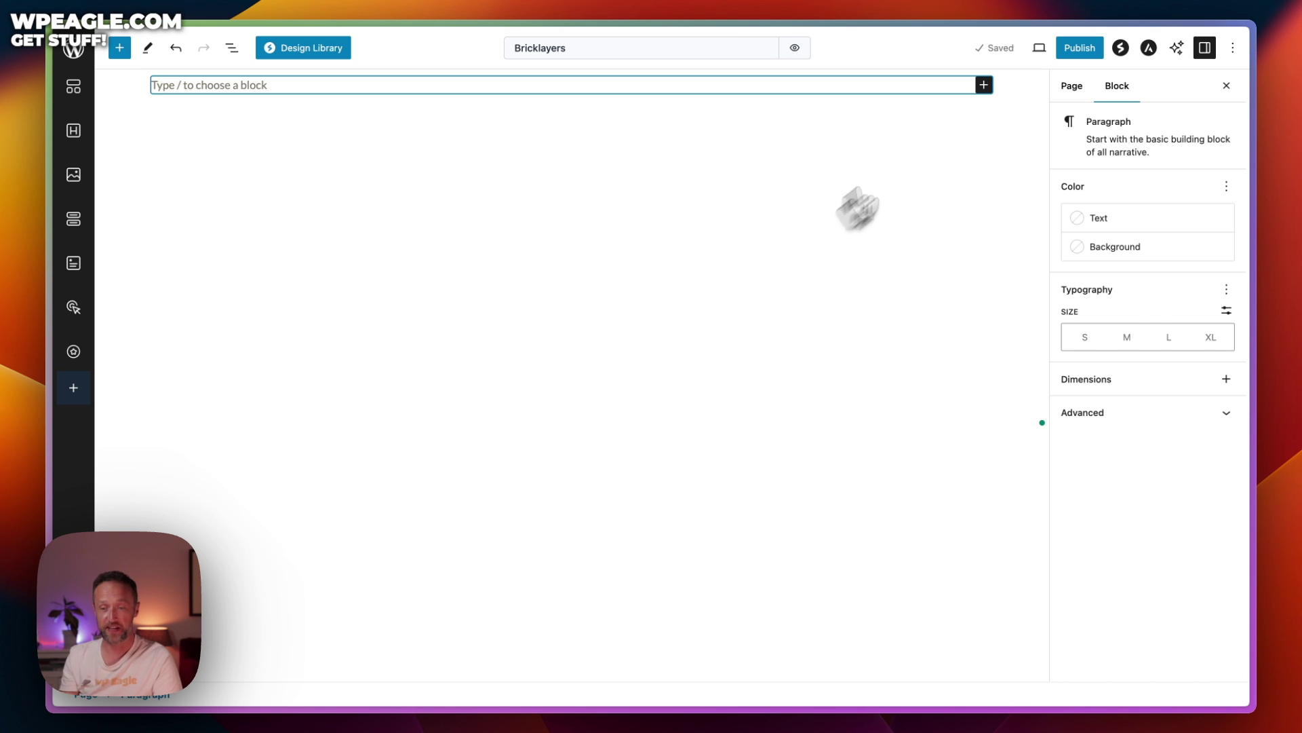
pyautogui.click(269, 59)
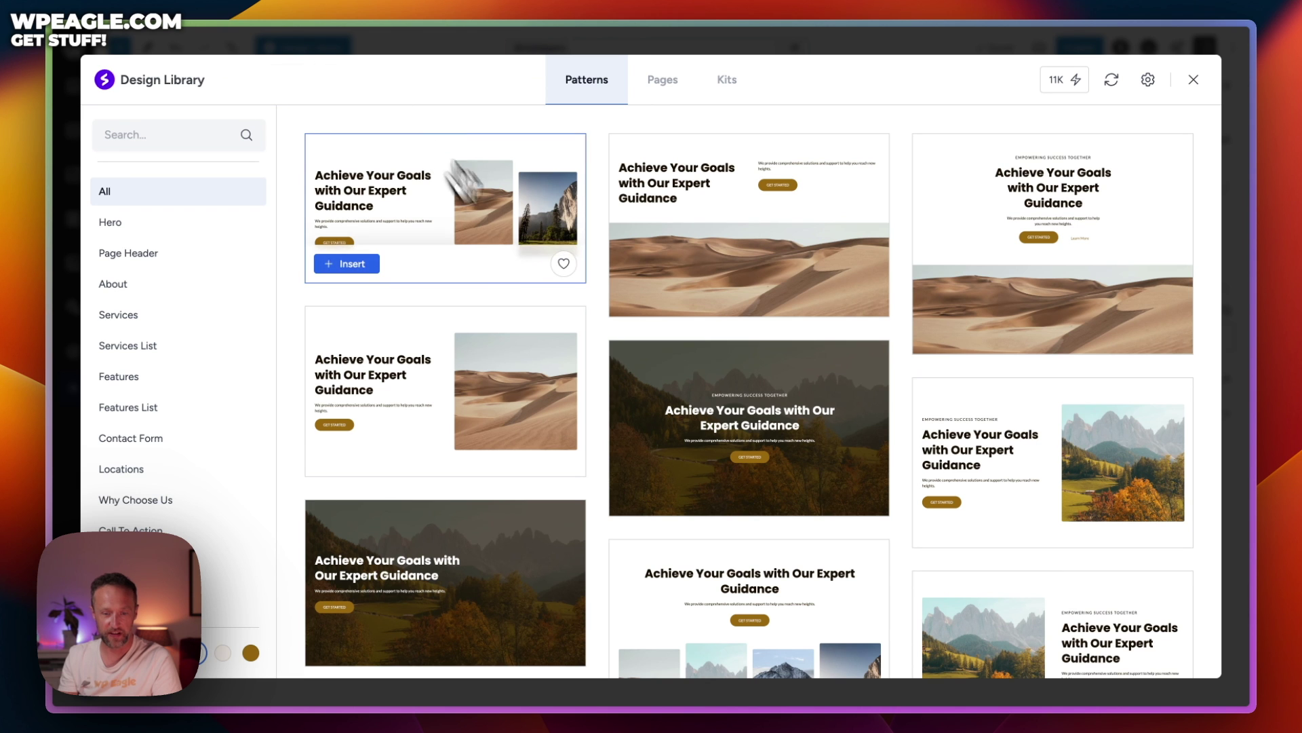
# Switch the Design Library to Pages templates, skipping AI content generation
pyautogui.scroll(-10, 590, 247)
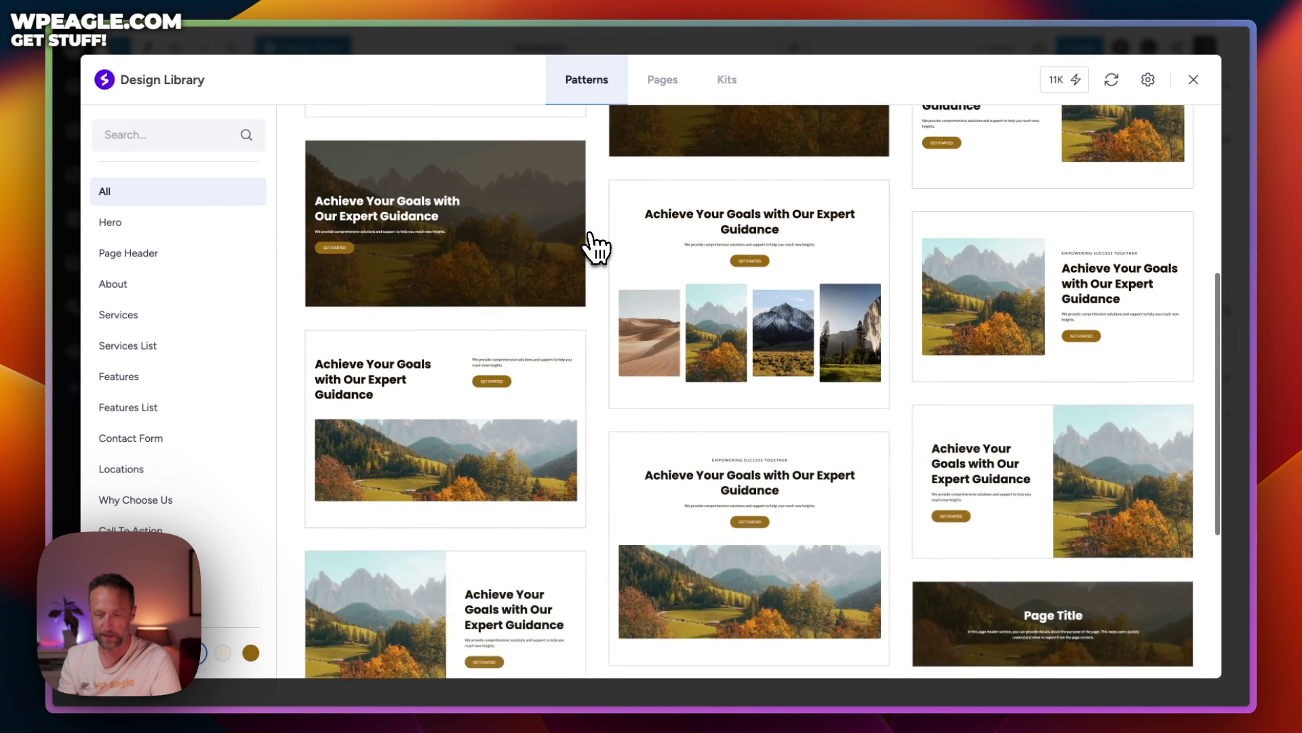
pyautogui.scroll(-3, 590, 246)
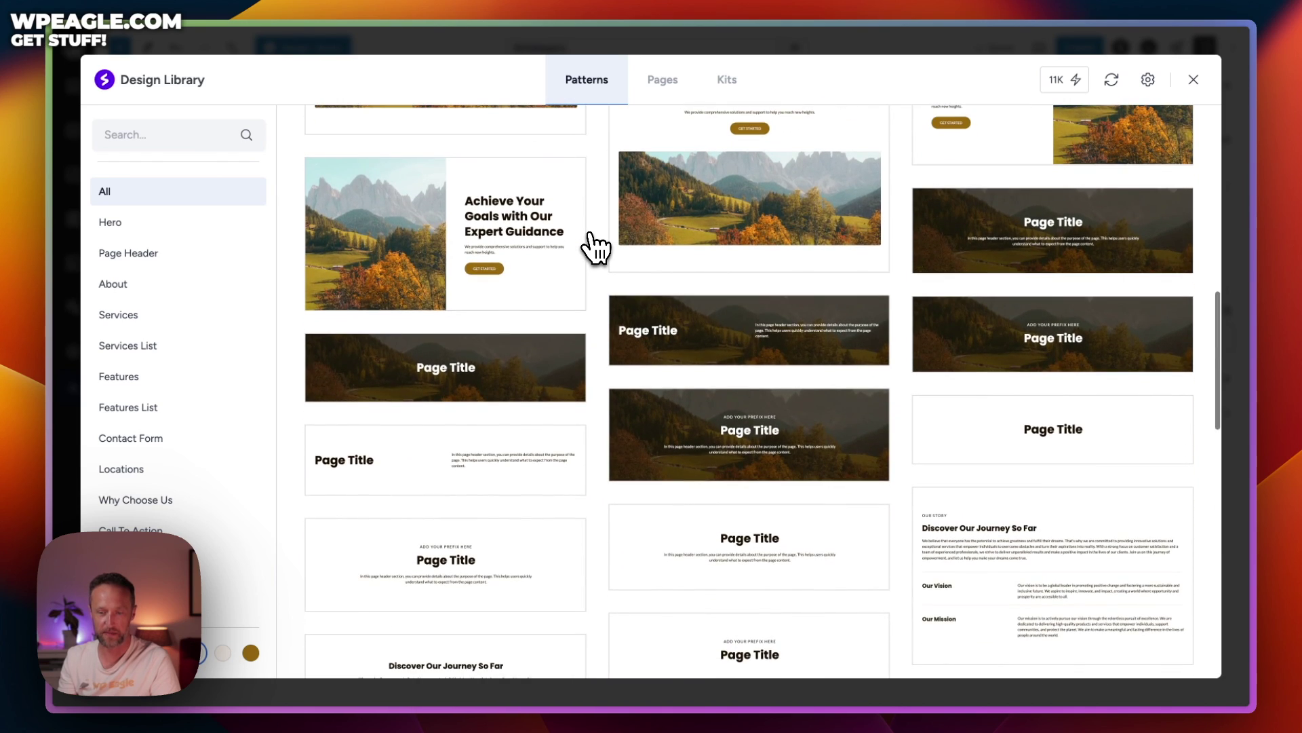
pyautogui.scroll(10, 590, 244)
pyautogui.moveTo(689, 261)
pyautogui.click(663, 80)
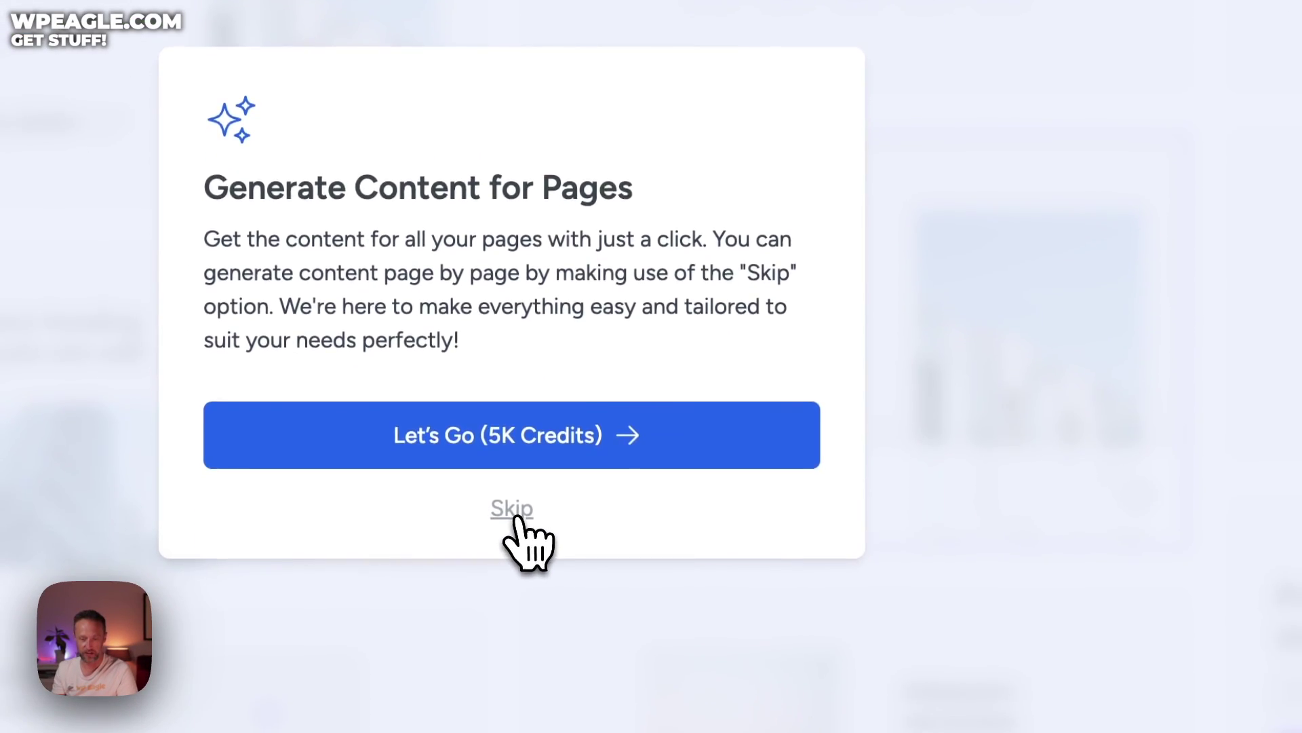
pyautogui.click(510, 593)
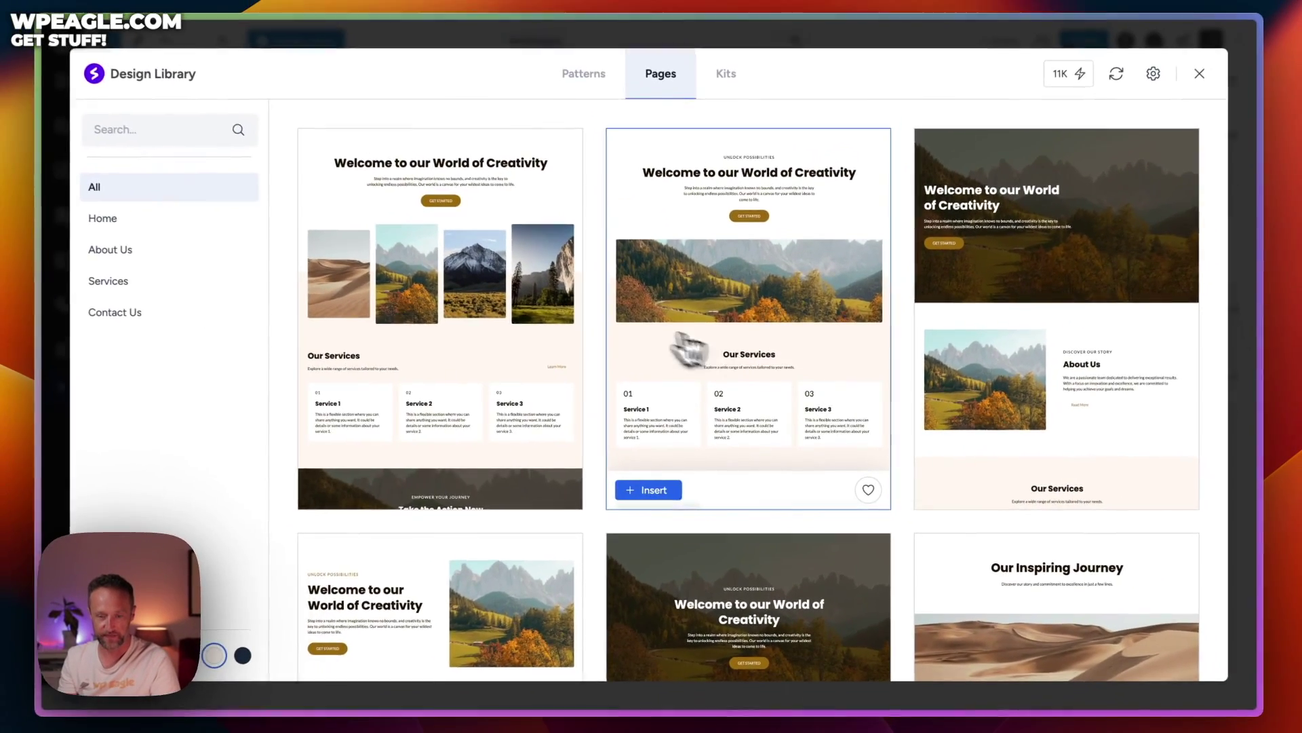
# Browse Kits and Pages, then insert the 'Our Inspiring Journey' page template
pyautogui.scroll(-10, 688, 349)
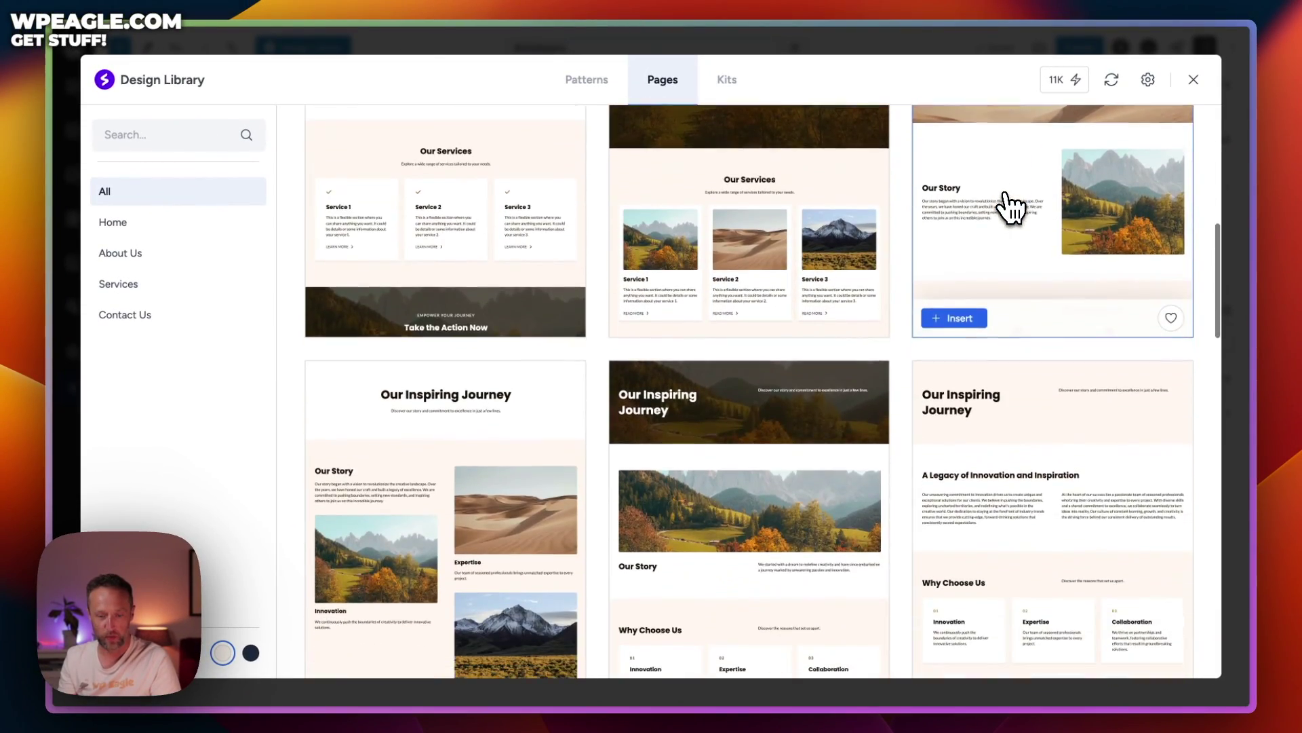
pyautogui.scroll(-10, 1011, 206)
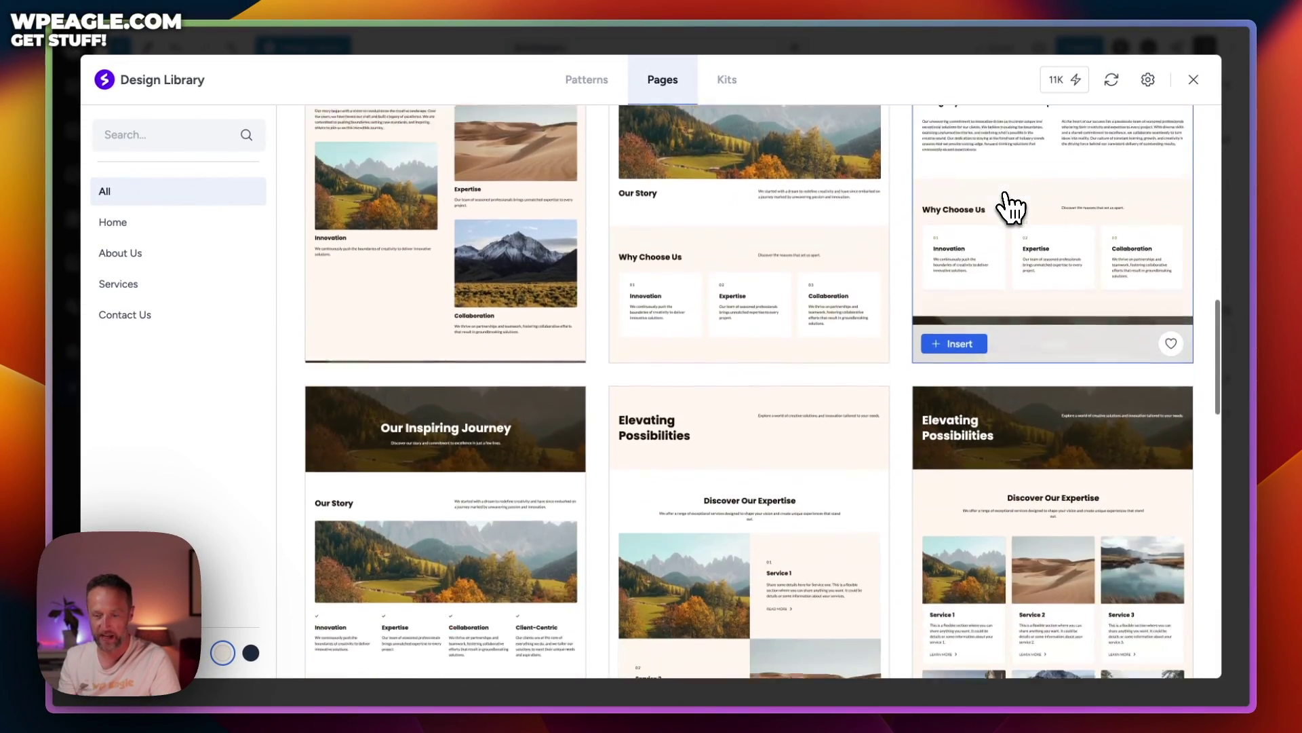
pyautogui.scroll(-5, 1011, 207)
pyautogui.scroll(20, 1011, 207)
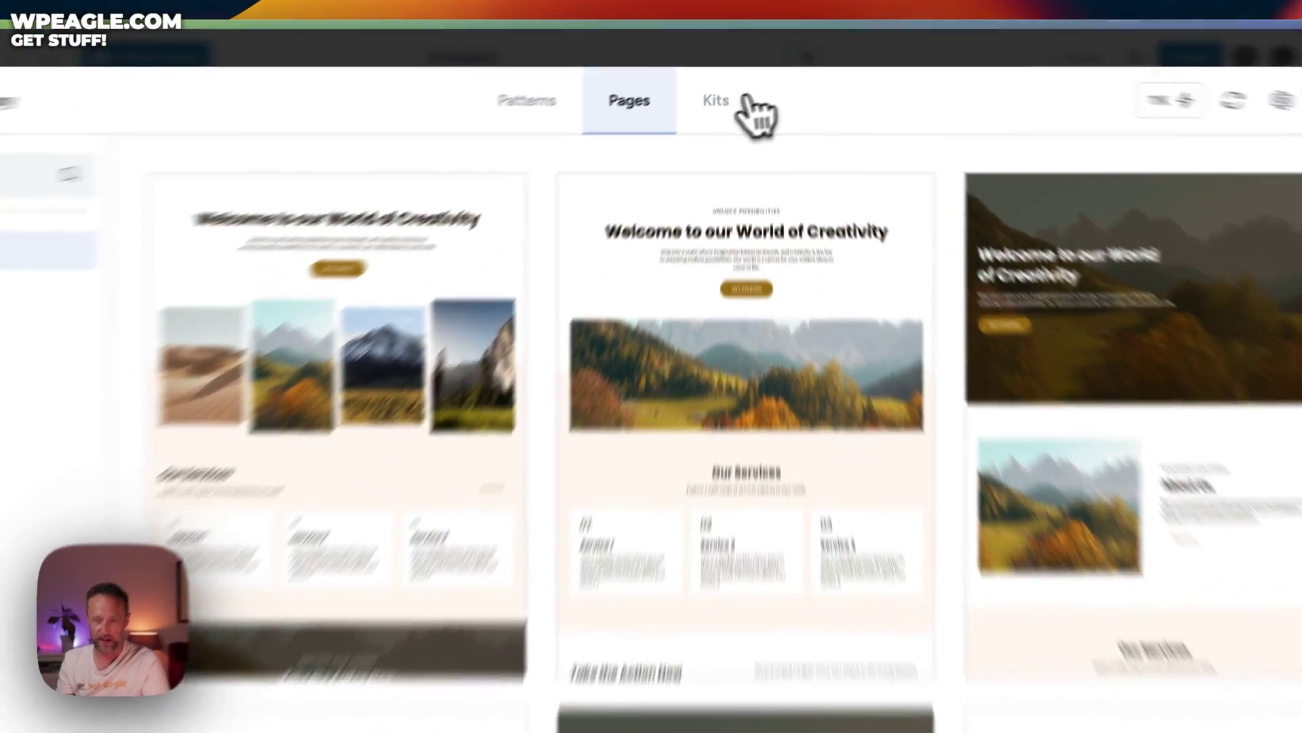
pyautogui.click(745, 100)
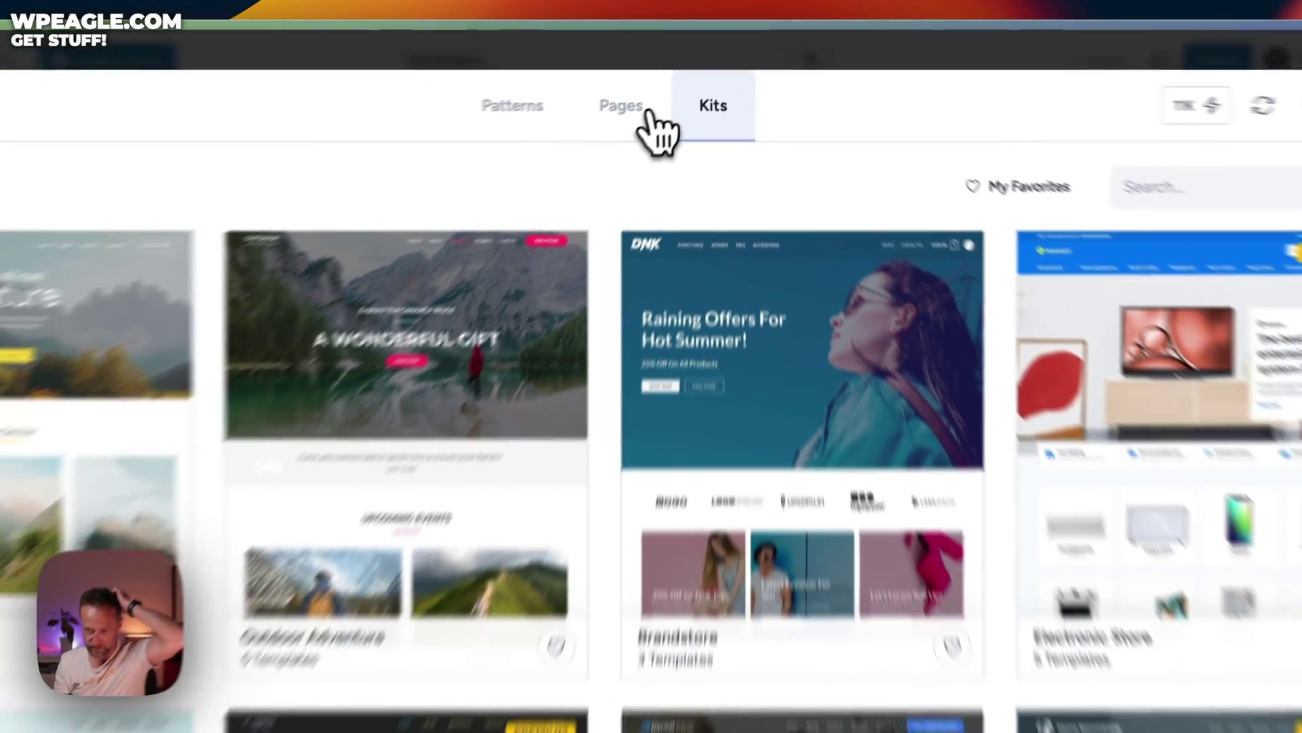
pyautogui.click(648, 114)
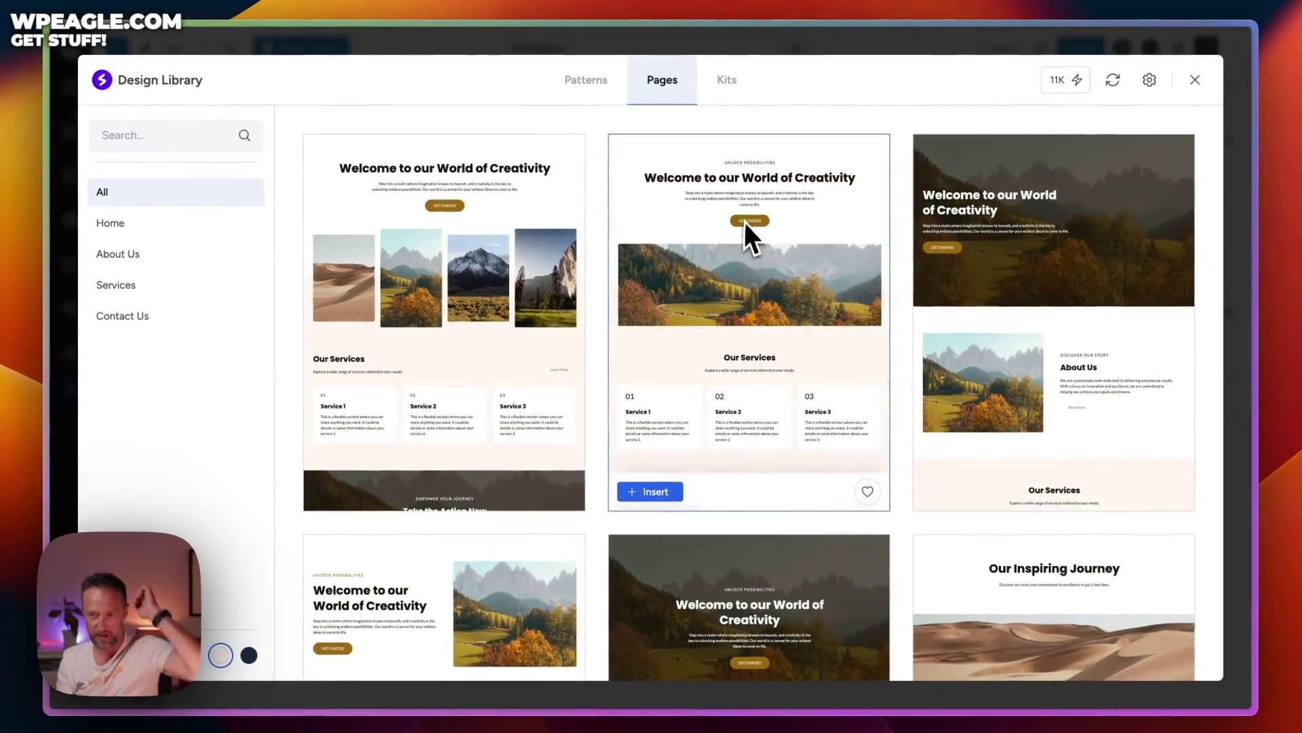
pyautogui.scroll(-4, 807, 251)
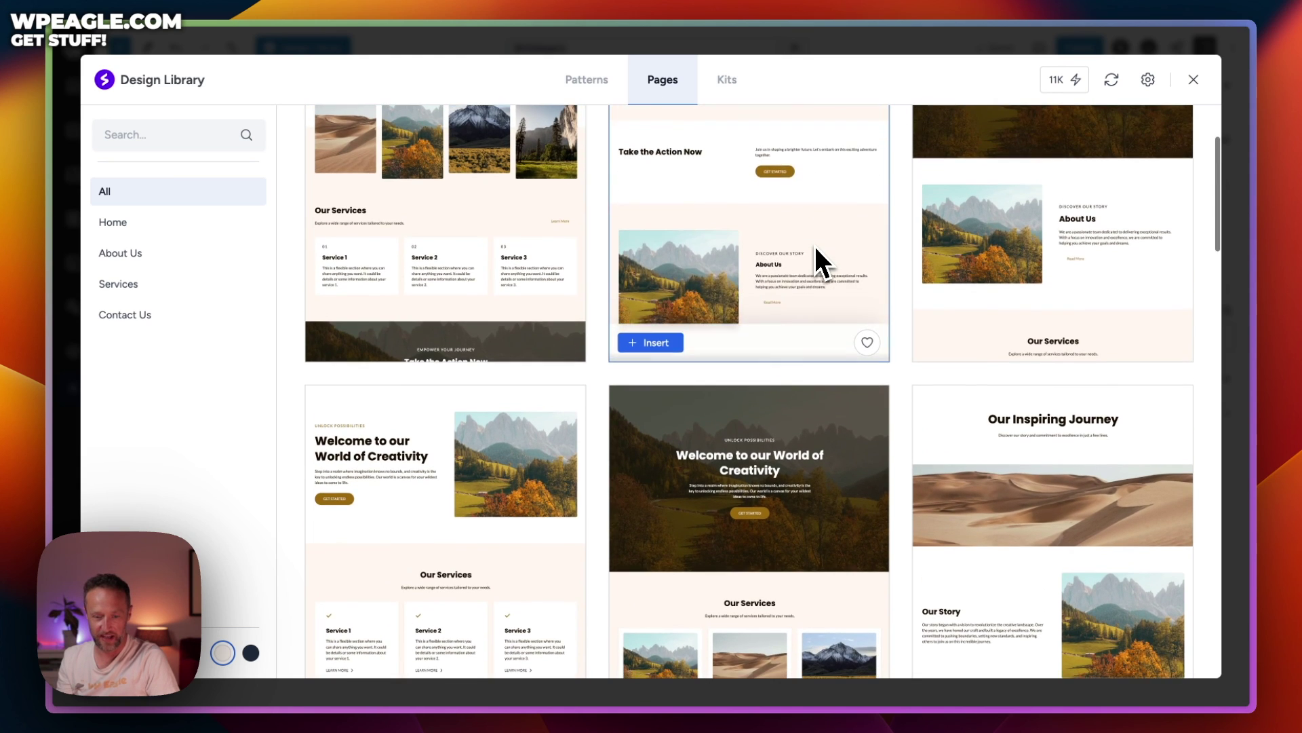
pyautogui.scroll(-6, 815, 246)
pyautogui.scroll(-2, 815, 246)
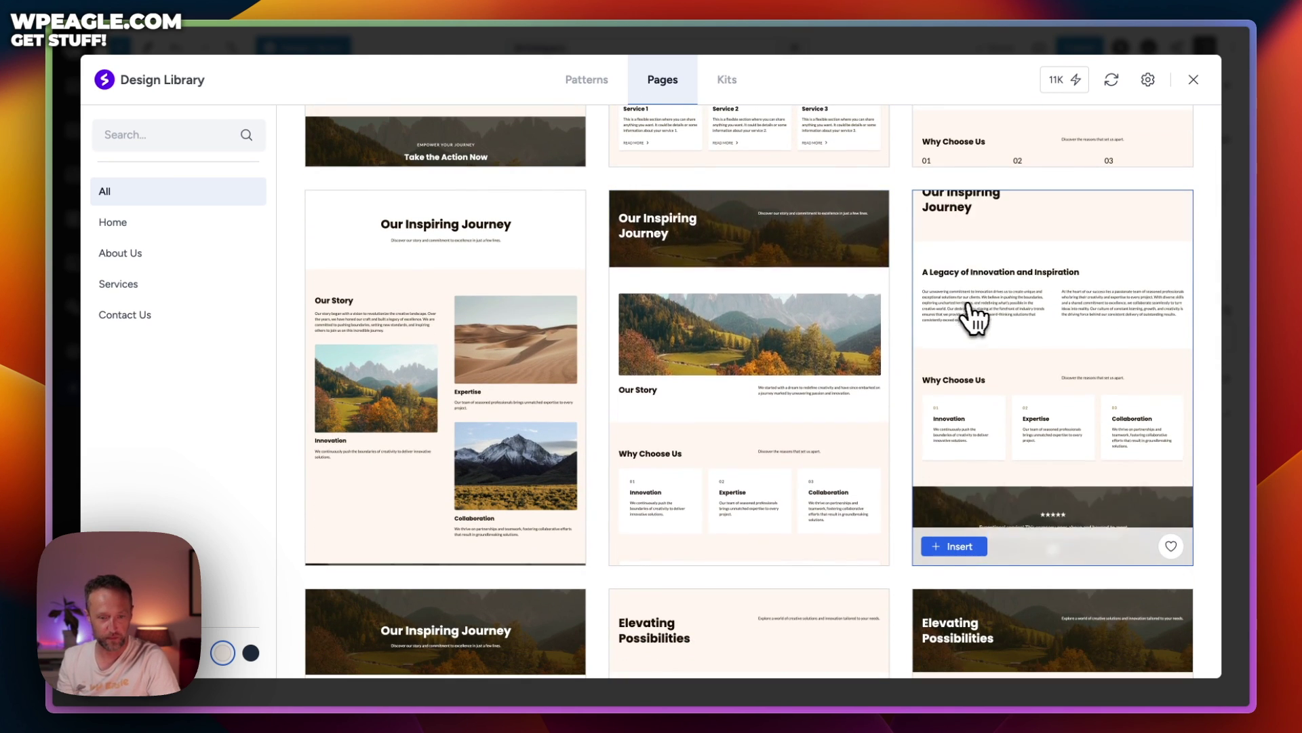
pyautogui.scroll(-1, 988, 314)
pyautogui.scroll(-1, 1015, 369)
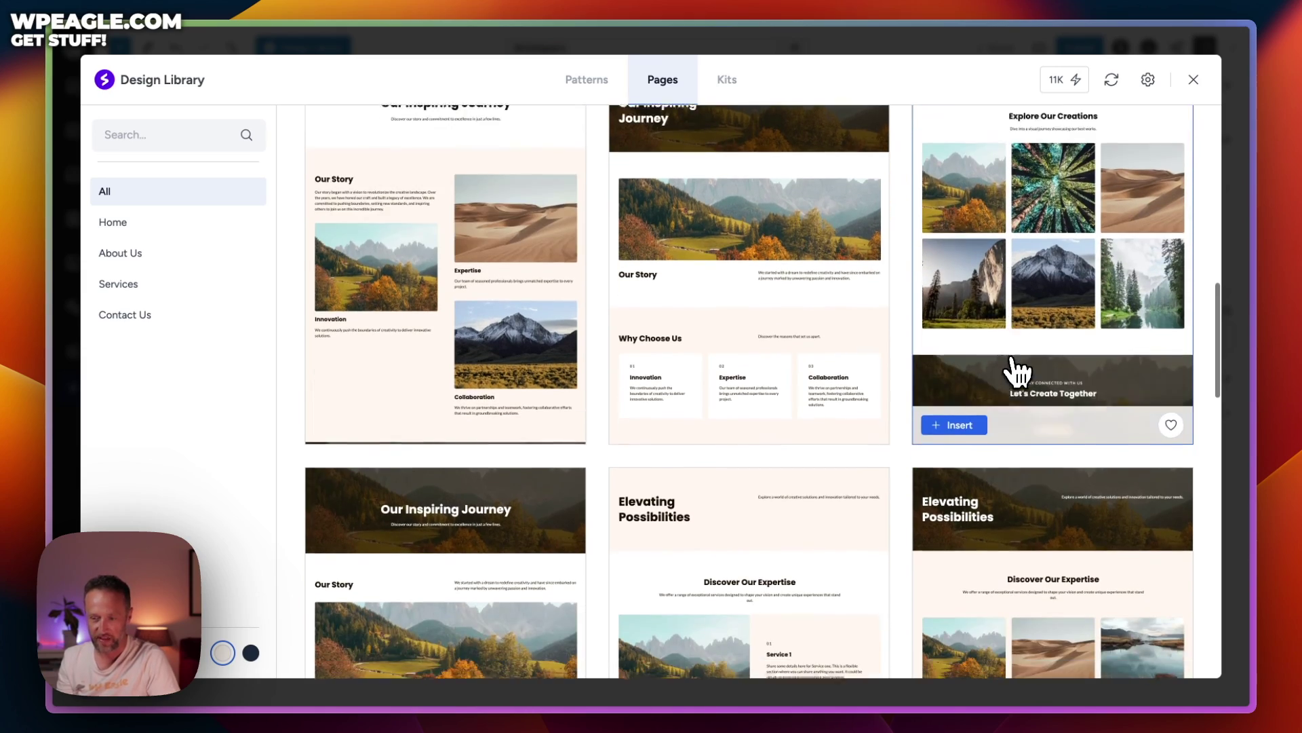
pyautogui.click(977, 418)
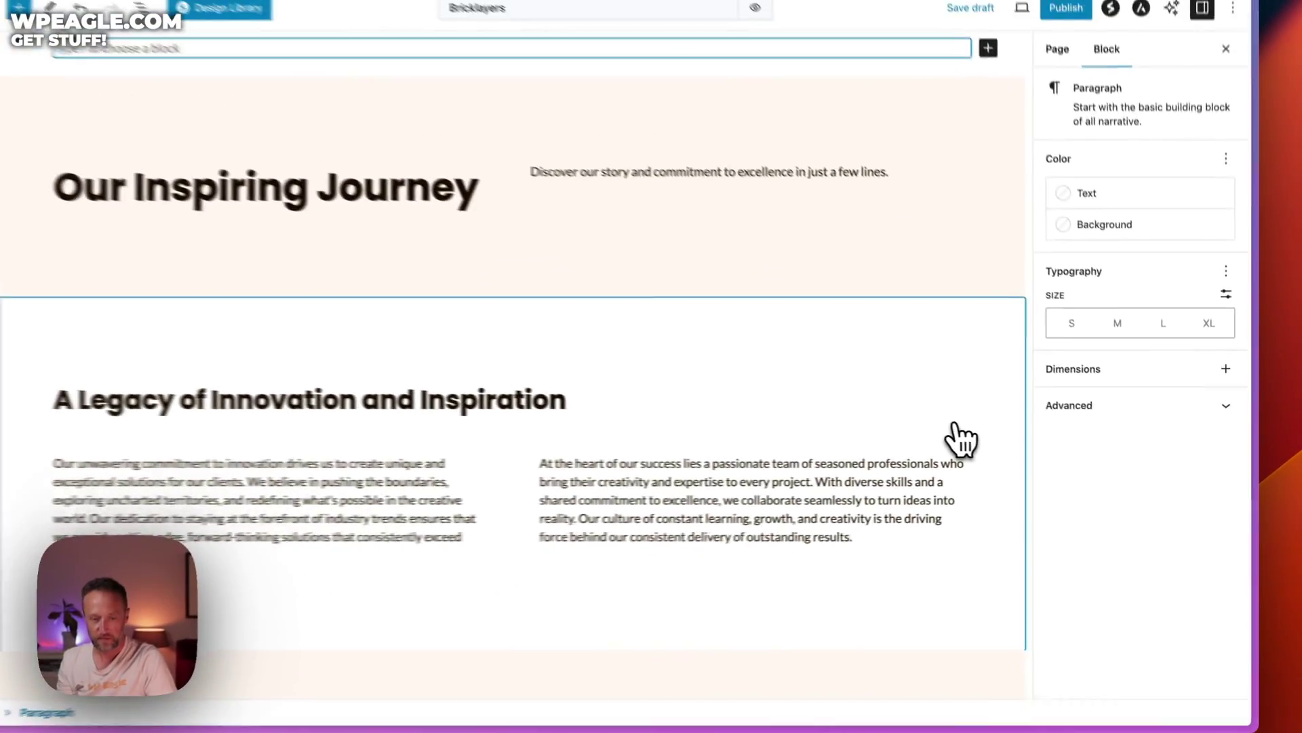
# Replace the 'Our Inspiring Journey' heading with 'Our Bricklaying' and review the inserted template sections
pyautogui.tripleClick(522, 227)
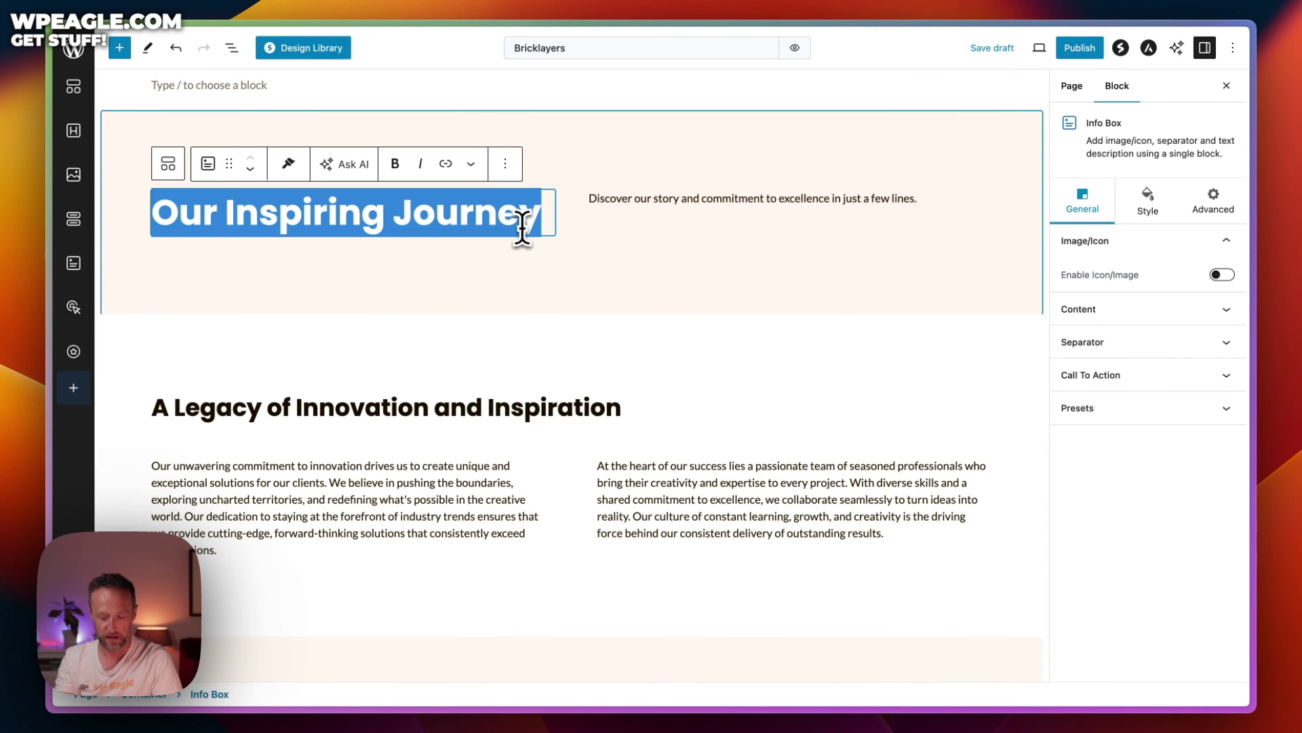
pyautogui.write('Our Bricklaying')
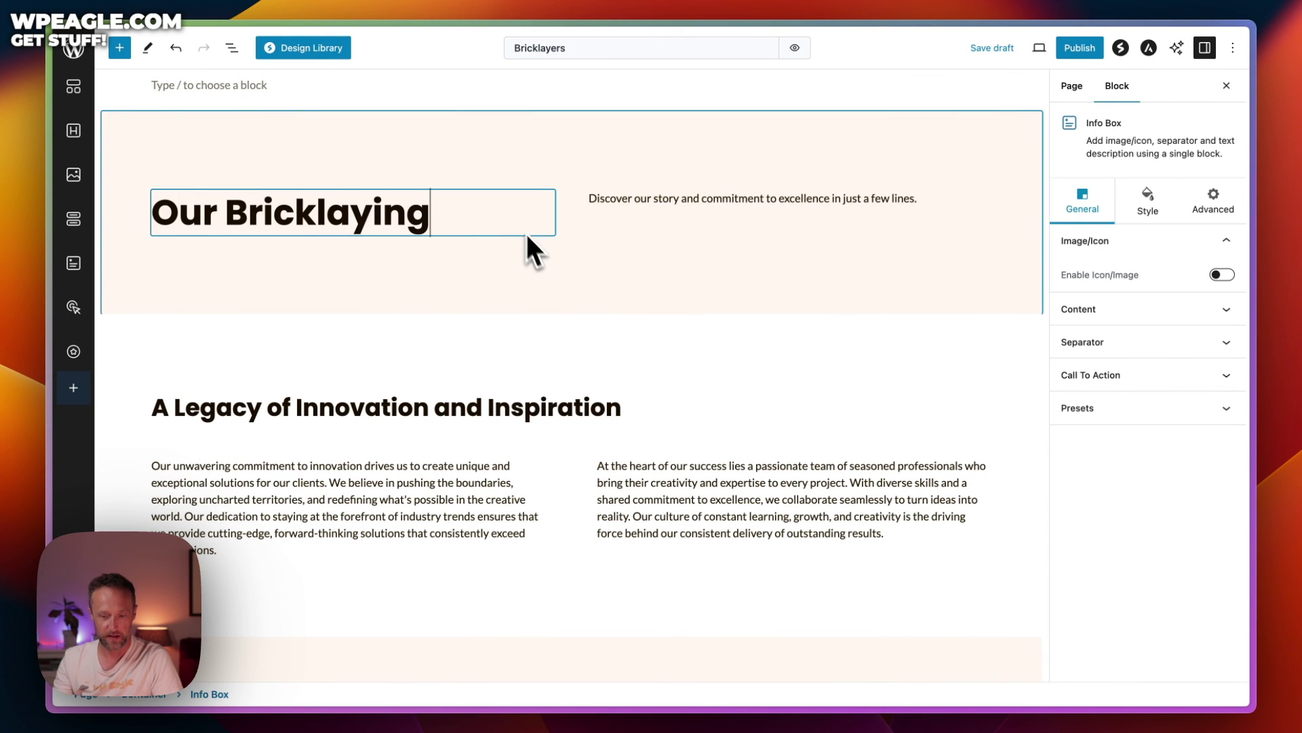
pyautogui.scroll(-10, 562, 278)
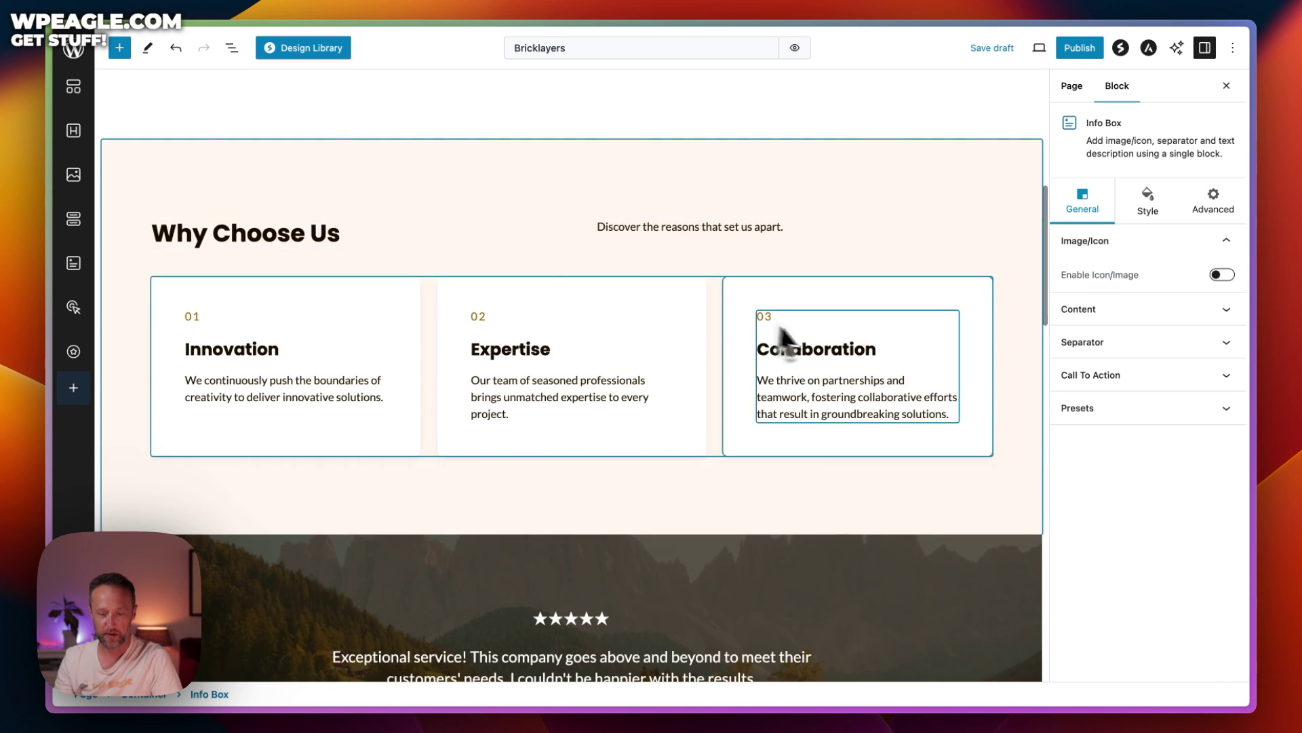
pyautogui.scroll(-10, 686, 441)
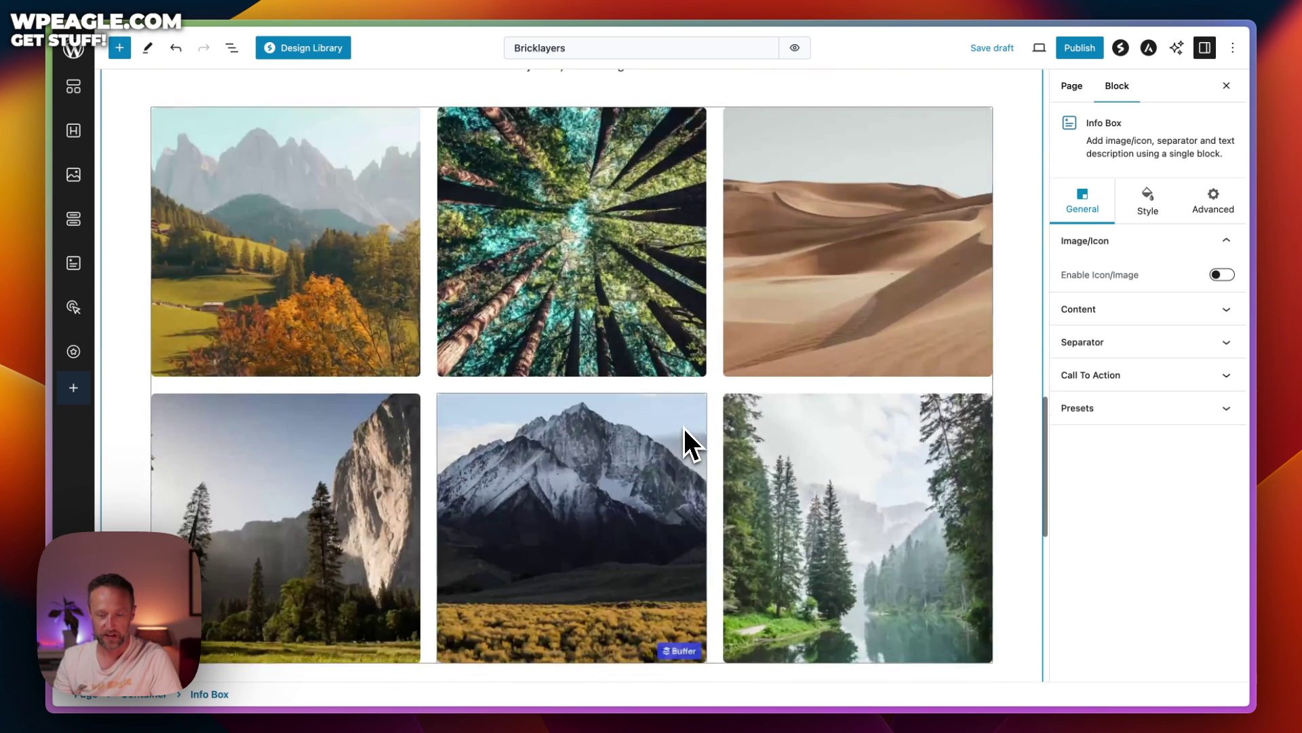
pyautogui.scroll(20, 832, 328)
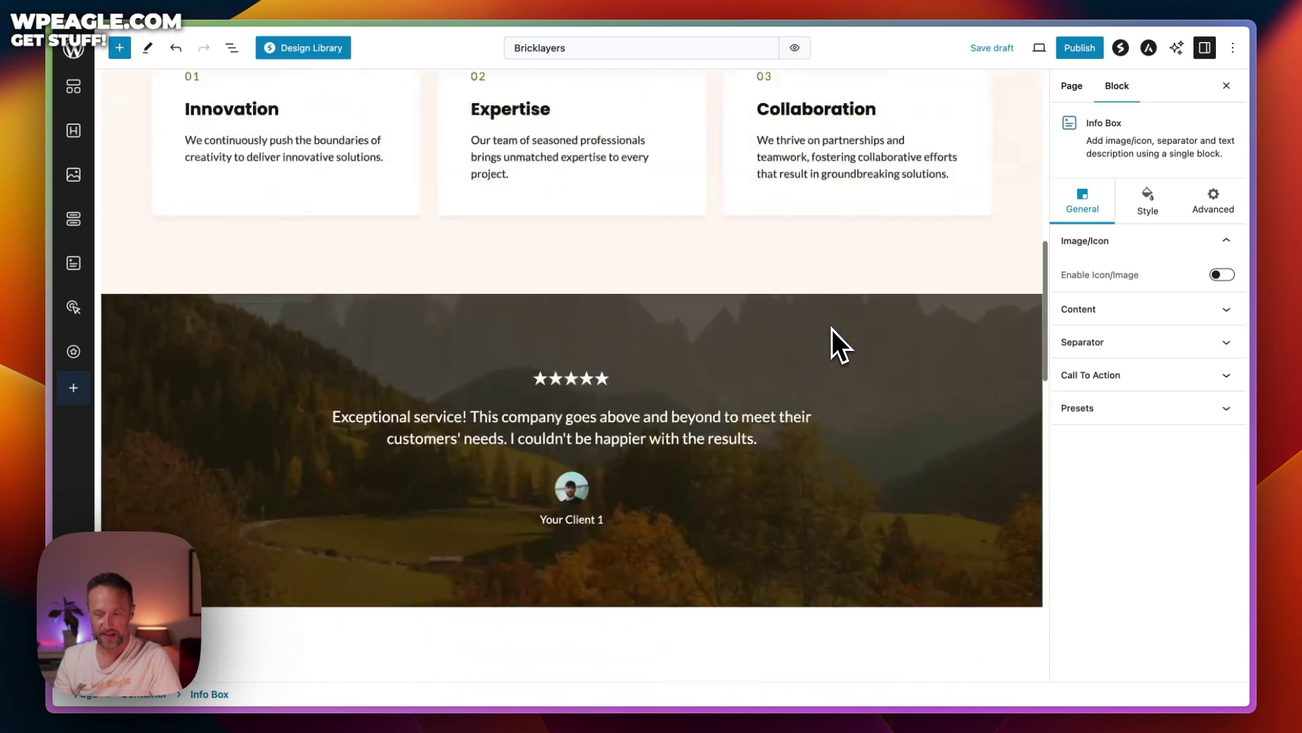